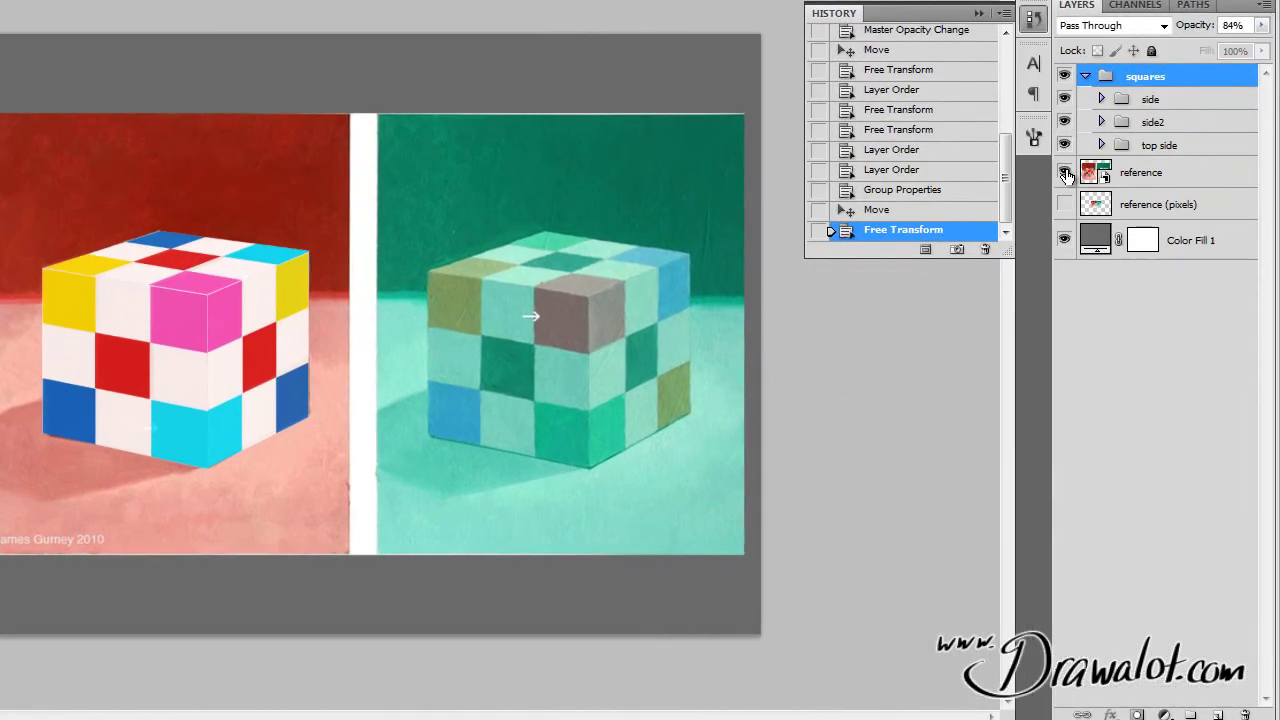
# Step: Hide the reference painting layer and keep the squares group visible
pyautogui.click(1064, 174)
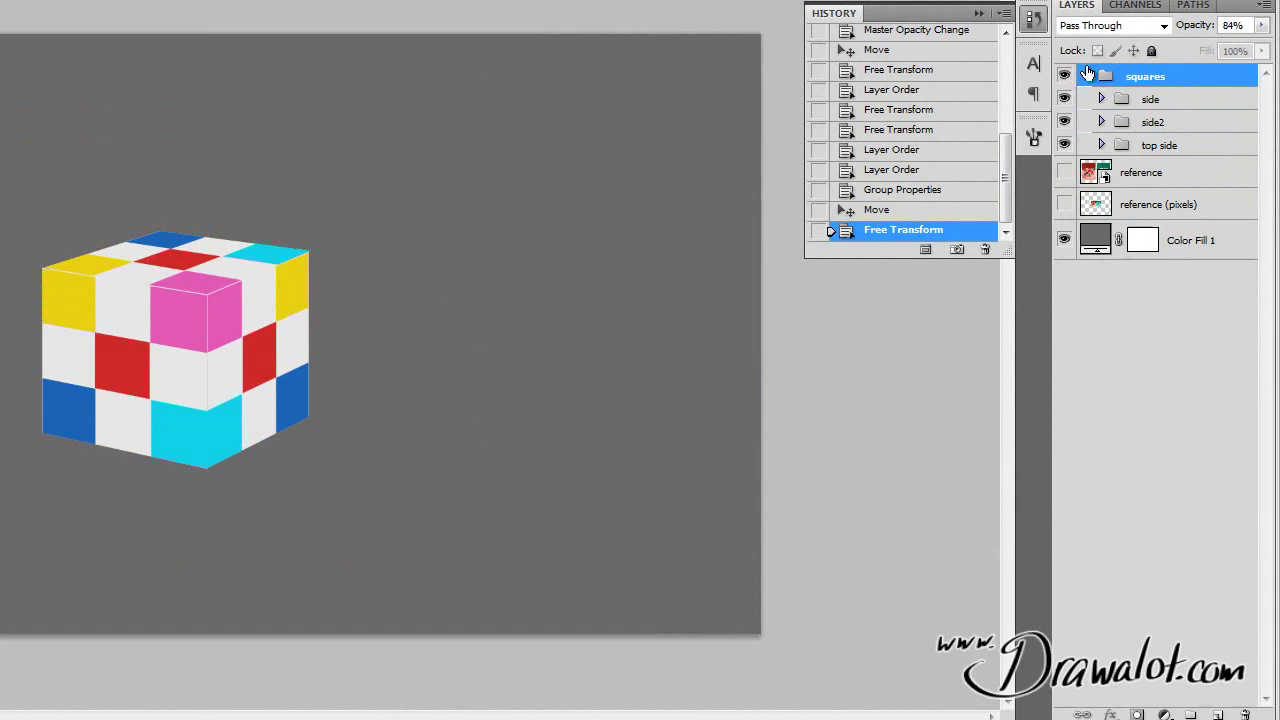
pyautogui.click(1087, 76)
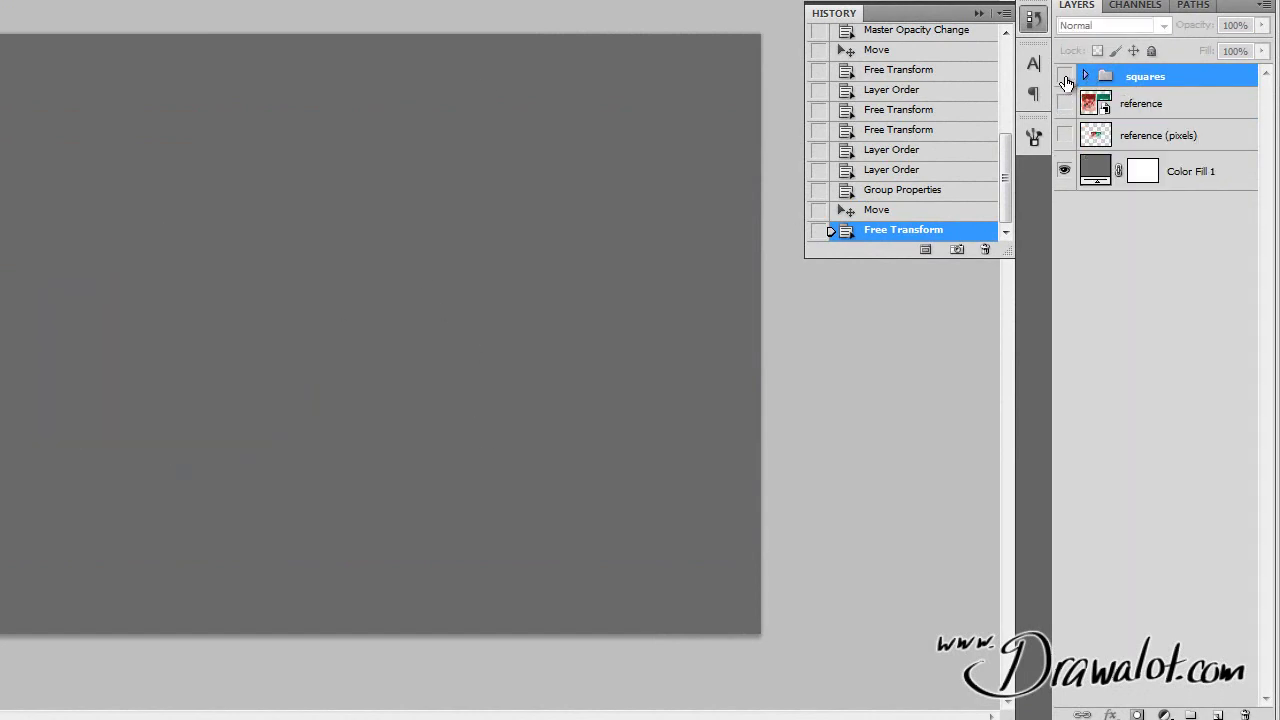
pyautogui.click(1064, 76)
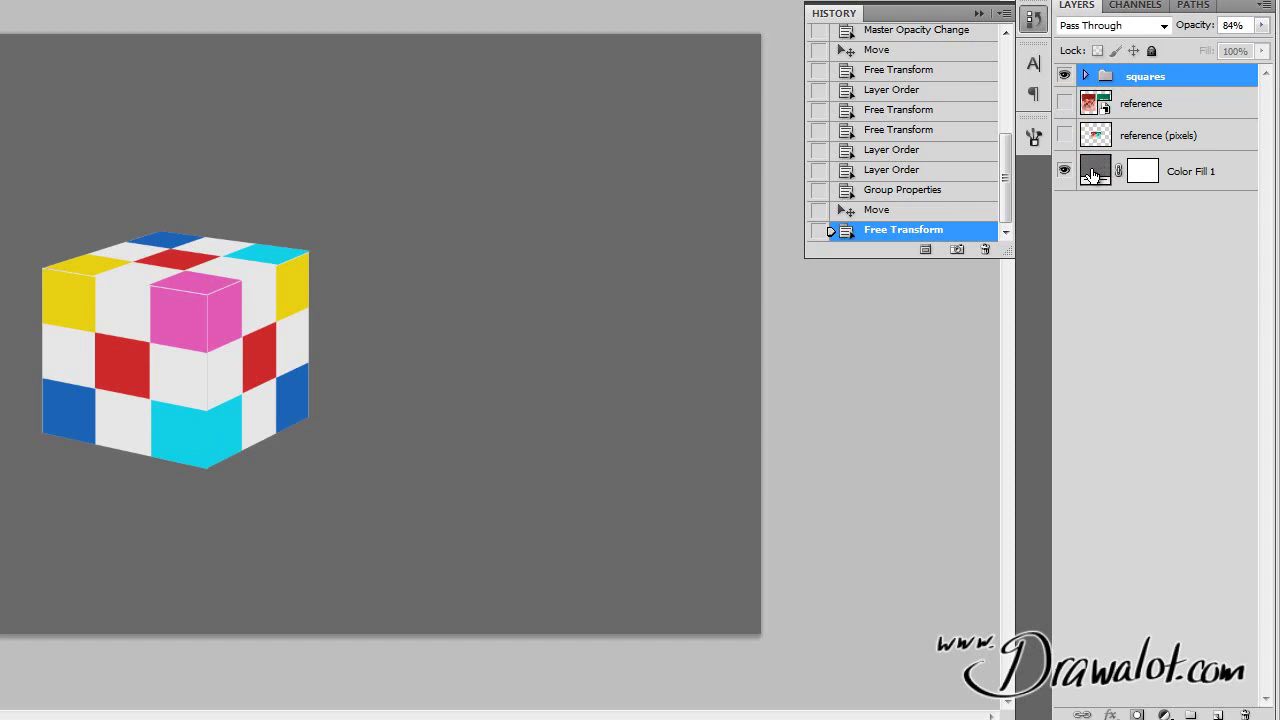
# Step: Alt-drag a copy of Color Fill 1 to the top of the layers, covering the cube in grey
pyautogui.moveTo(1090, 172); pyautogui.dragTo(1122, 104)
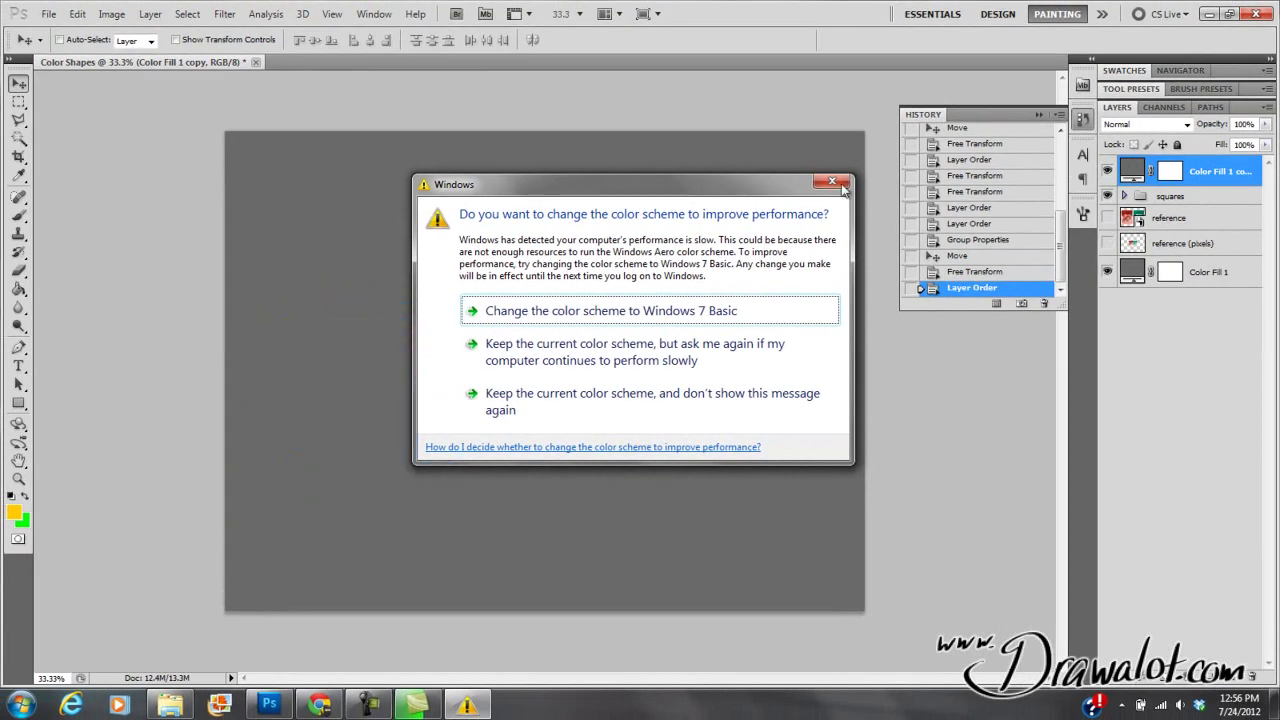
pyautogui.click(835, 196)
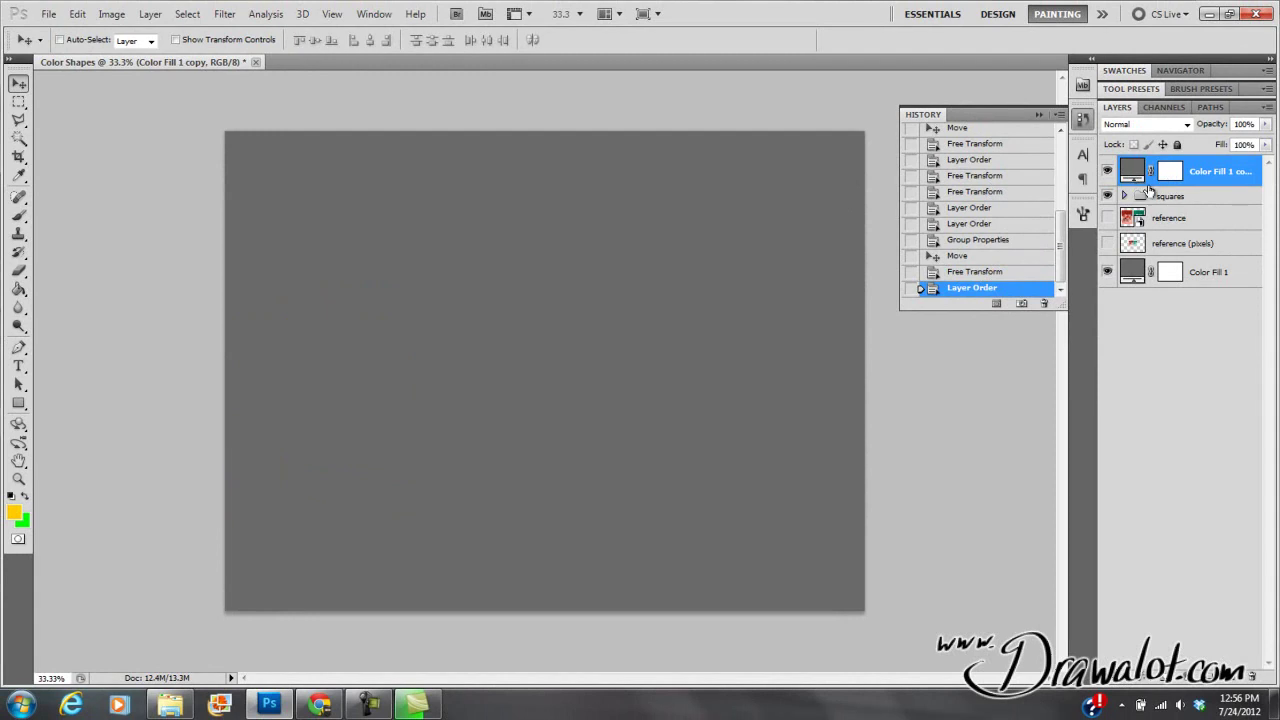
pyautogui.click(1106, 171)
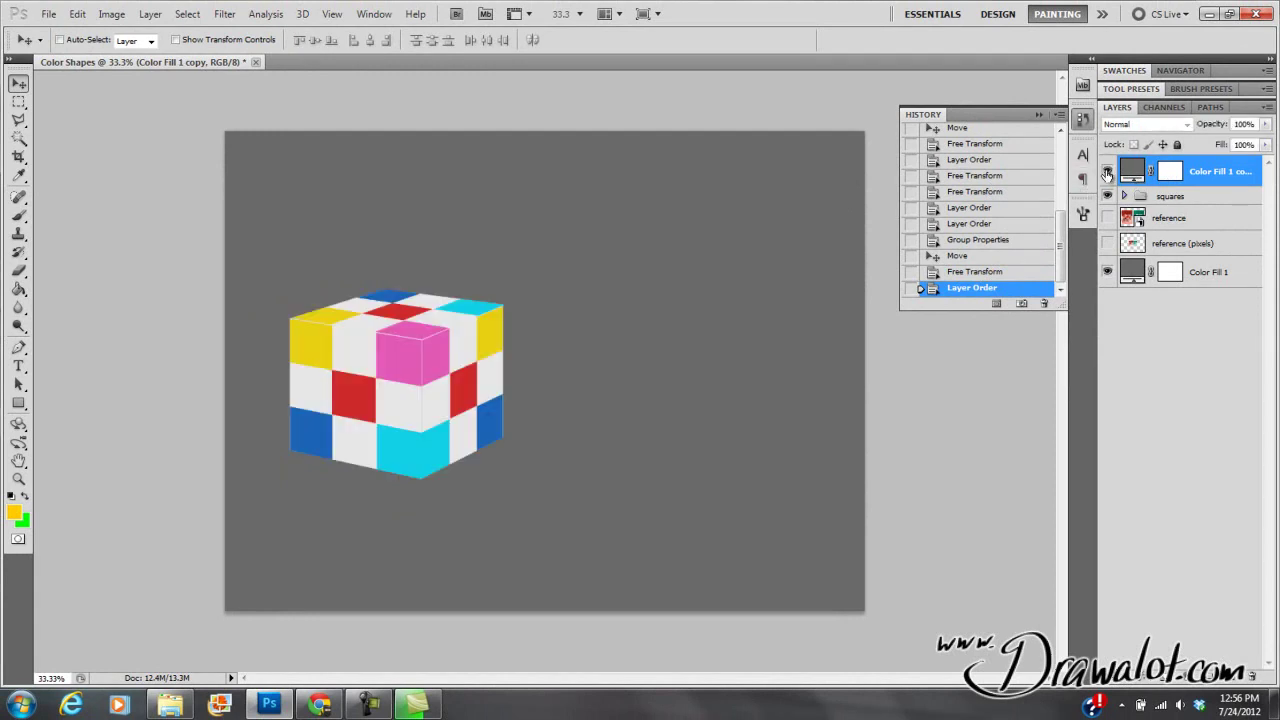
pyautogui.click(1106, 171)
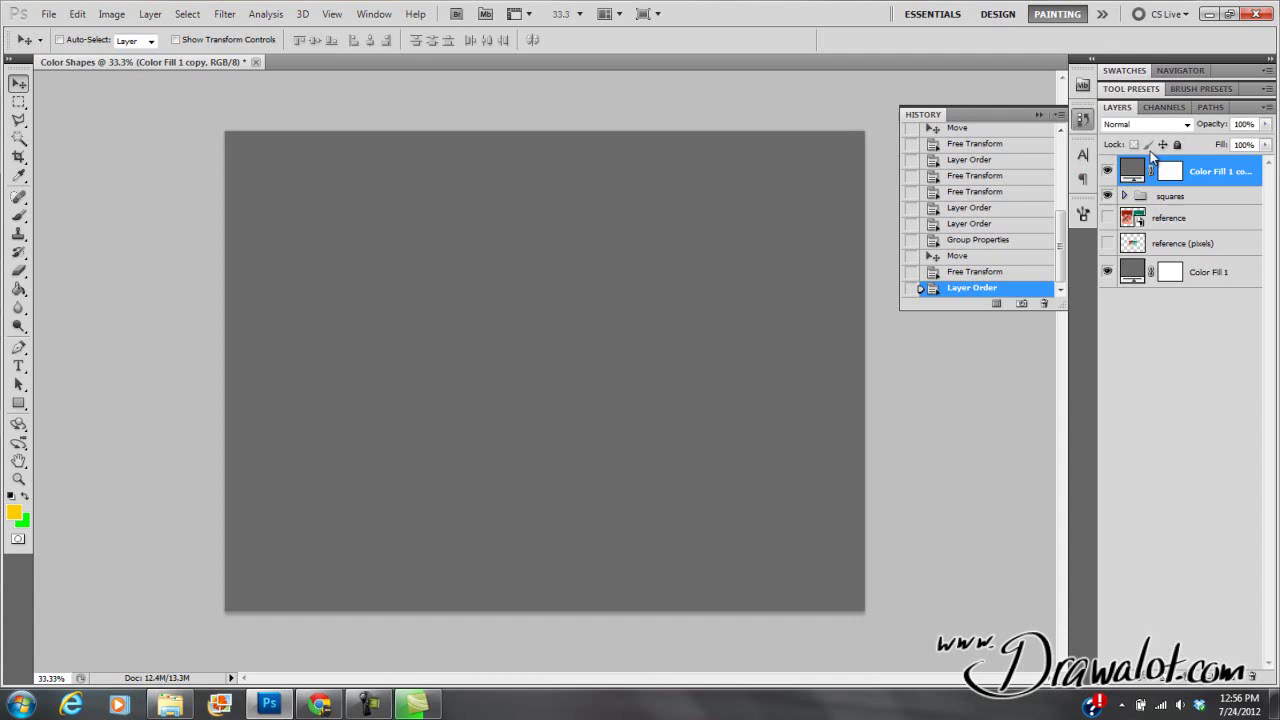
pyautogui.click(1265, 124)
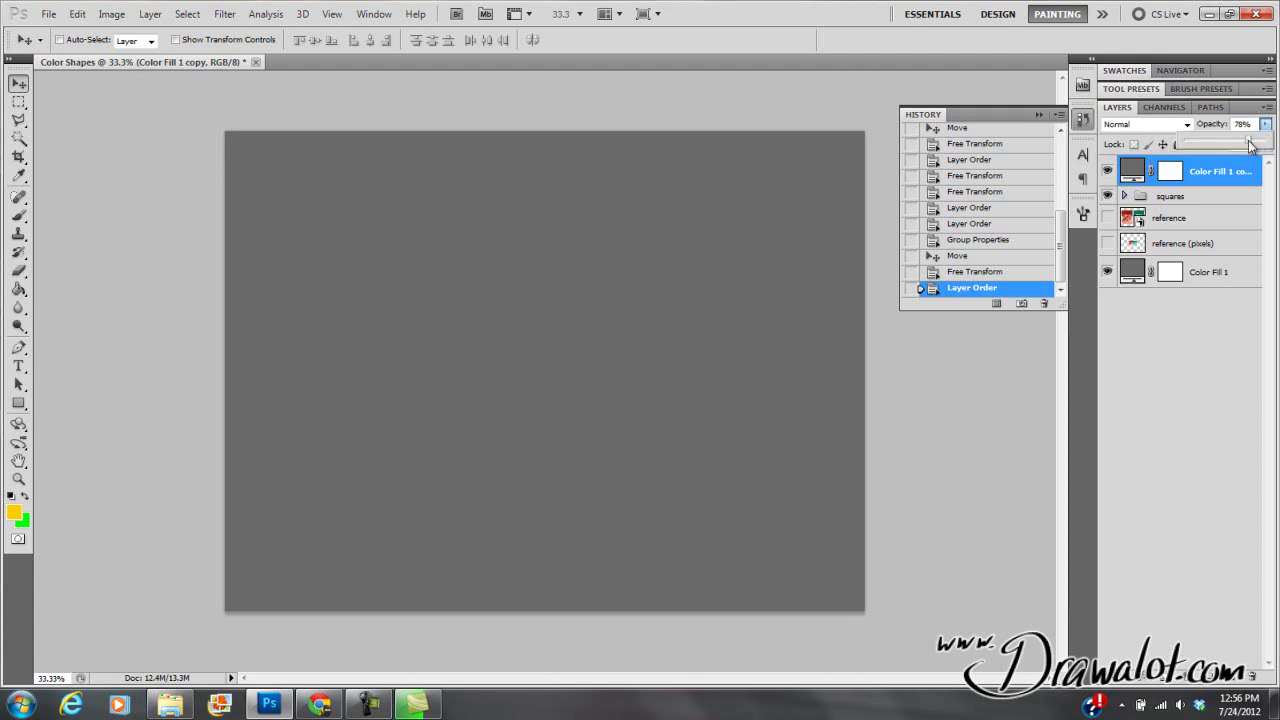
# Step: Set the top fill copy to 78% opacity and change its colour to a bright orange
pyautogui.moveTo(1264, 141); pyautogui.dragTo(1248, 146)
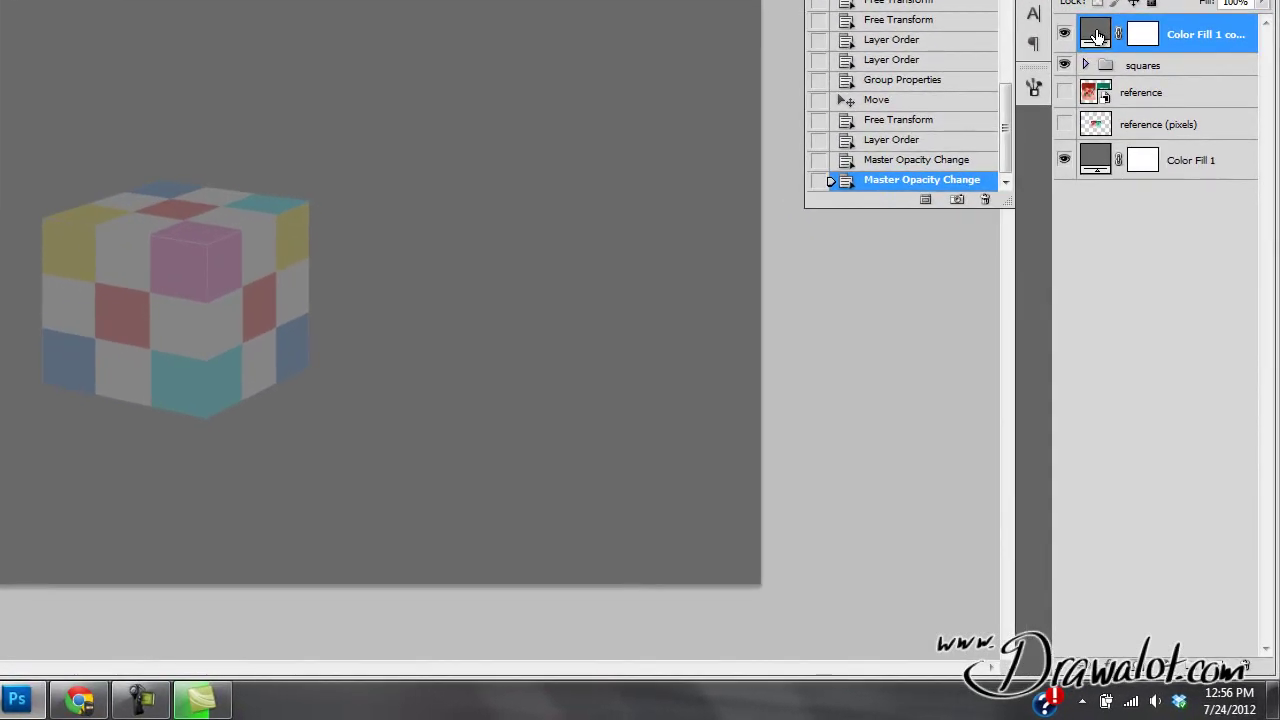
pyautogui.doubleClick(1097, 37)
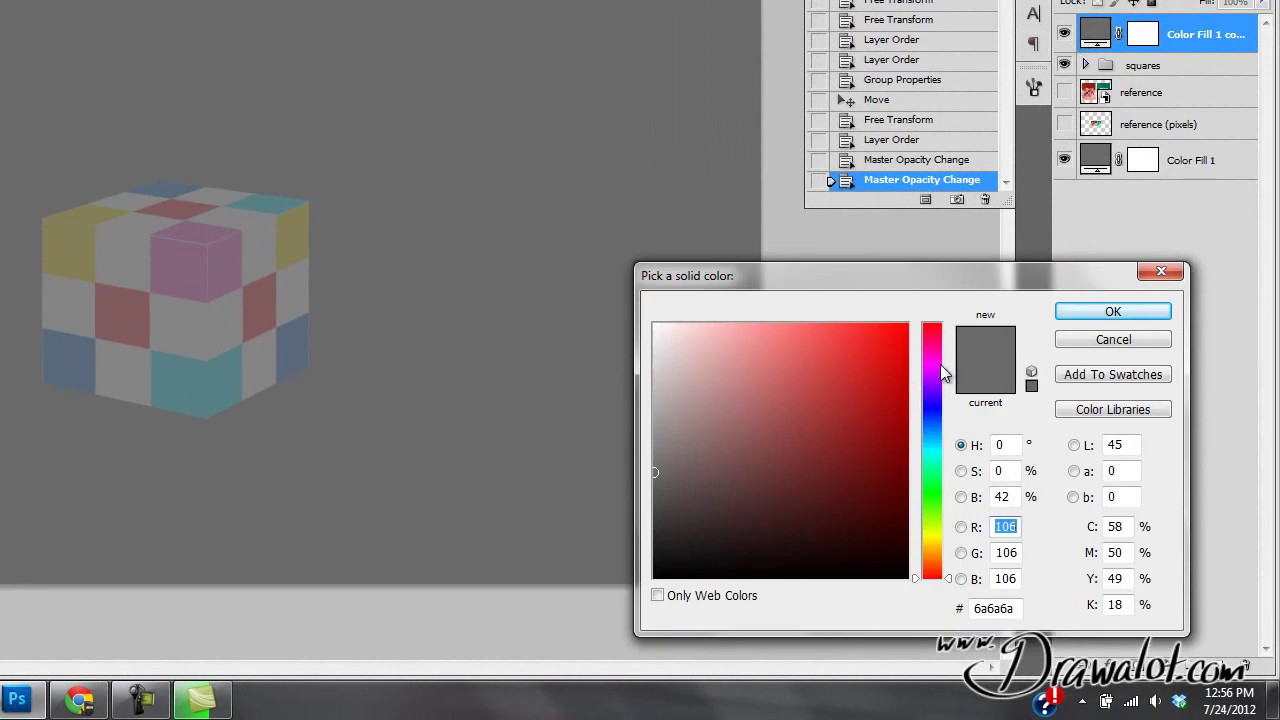
pyautogui.click(937, 549)
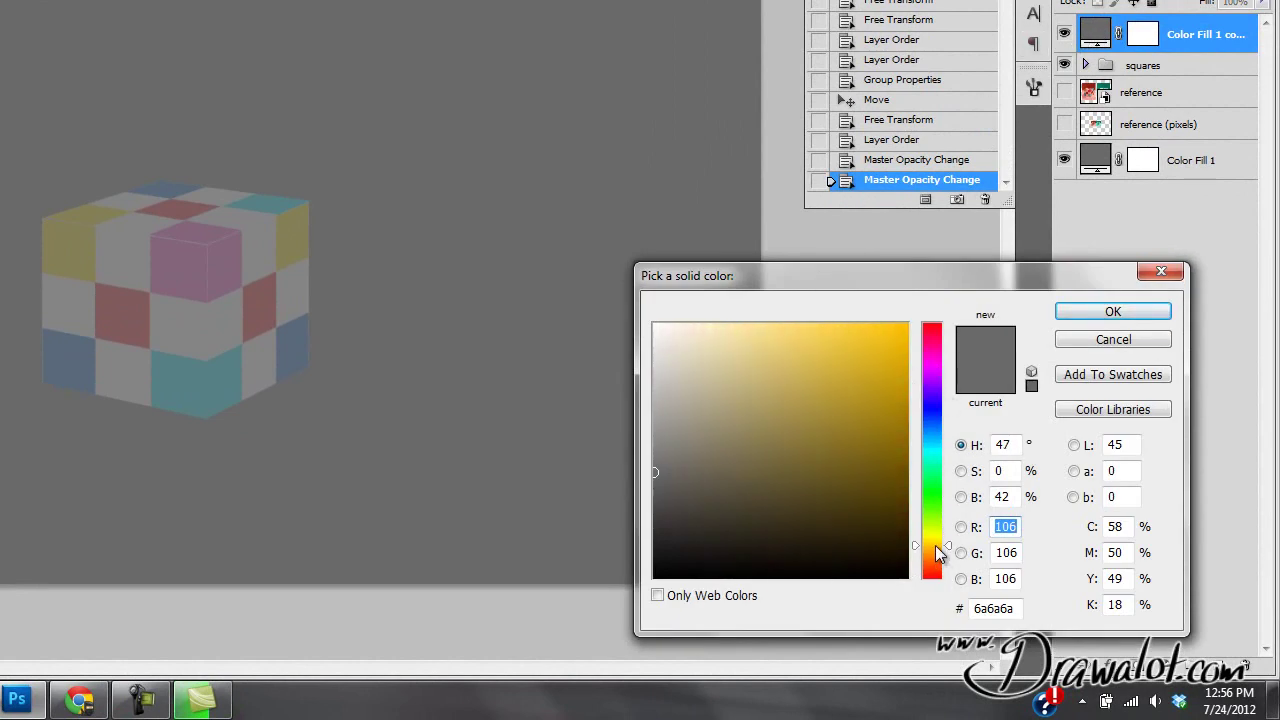
pyautogui.moveTo(937, 547); pyautogui.dragTo(937, 560)
pyautogui.moveTo(877, 326); pyautogui.dragTo(895, 322)
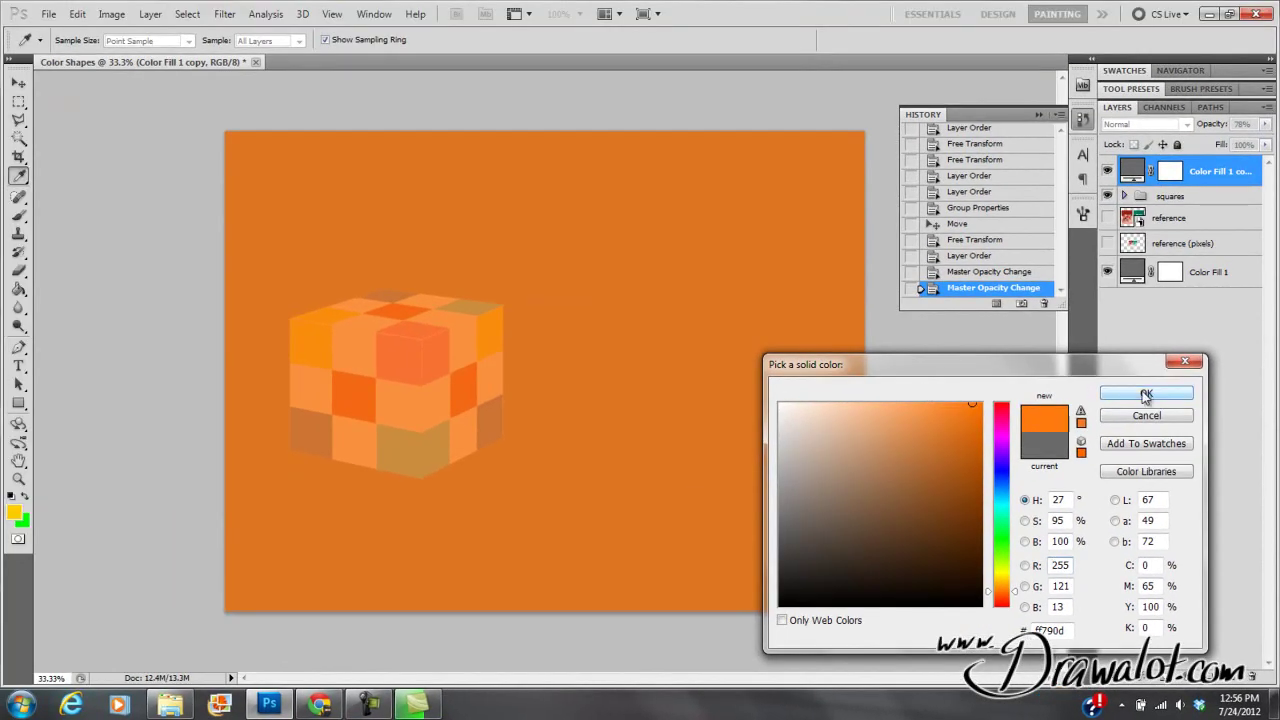
pyautogui.click(1145, 395)
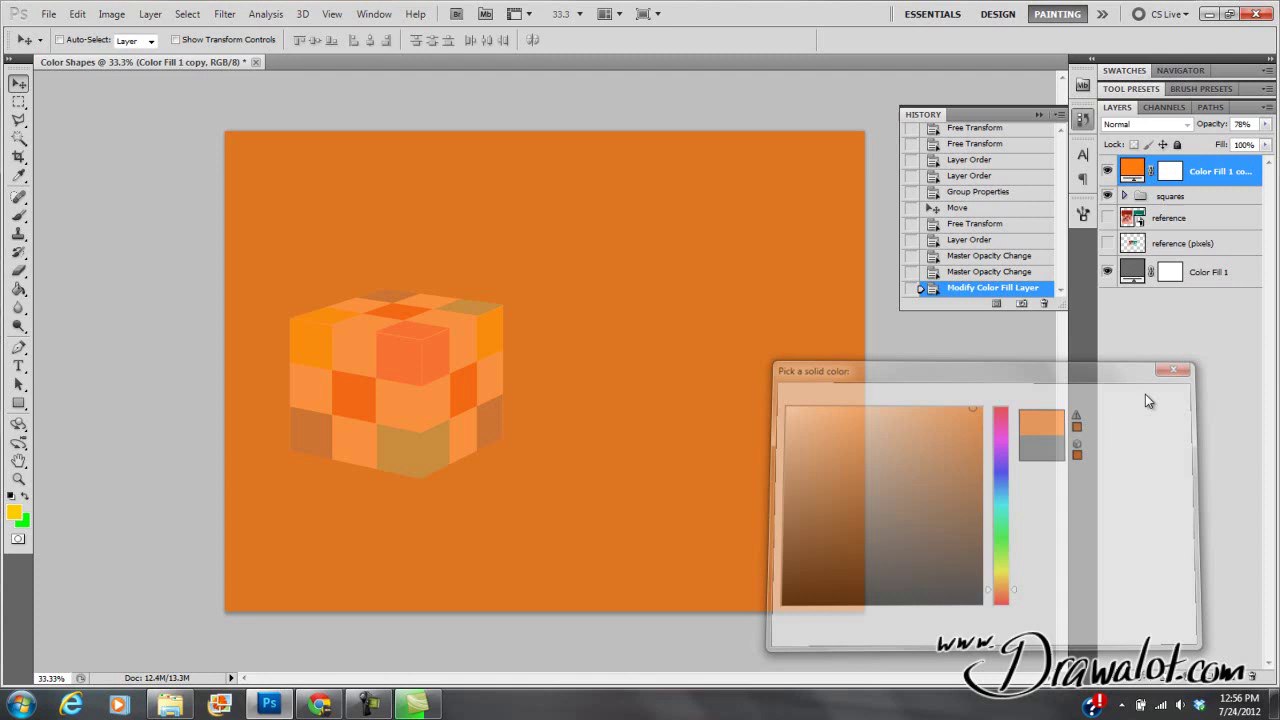
# Step: Raise the orange fill layer's opacity to 88%
pyautogui.click(1265, 124)
pyautogui.moveTo(1253, 141); pyautogui.dragTo(1259, 141)
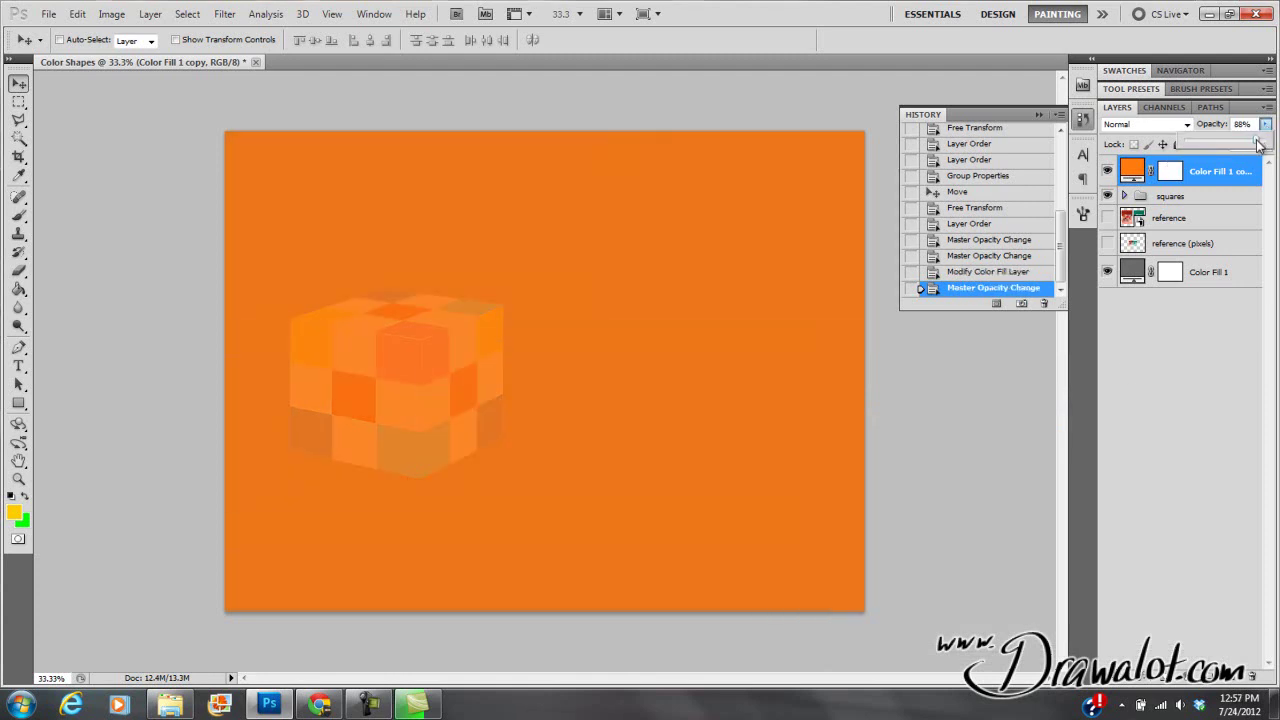
pyautogui.click(1152, 127)
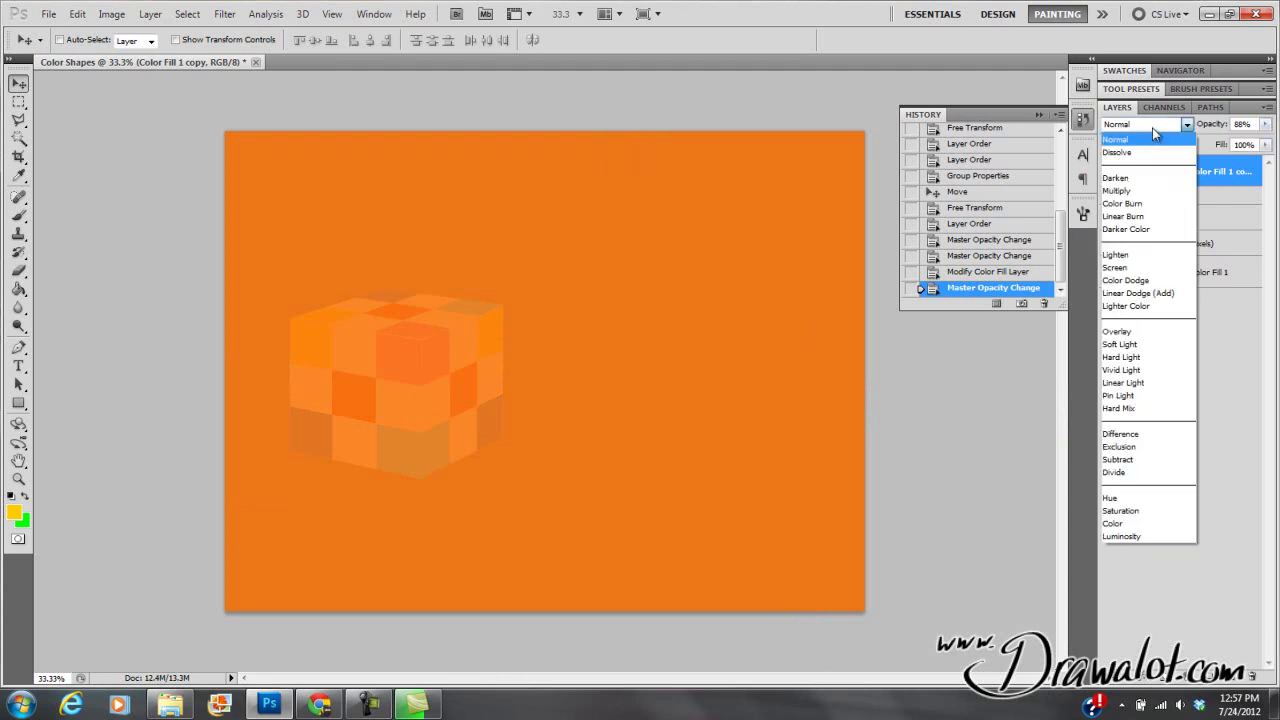
pyautogui.click(1158, 129)
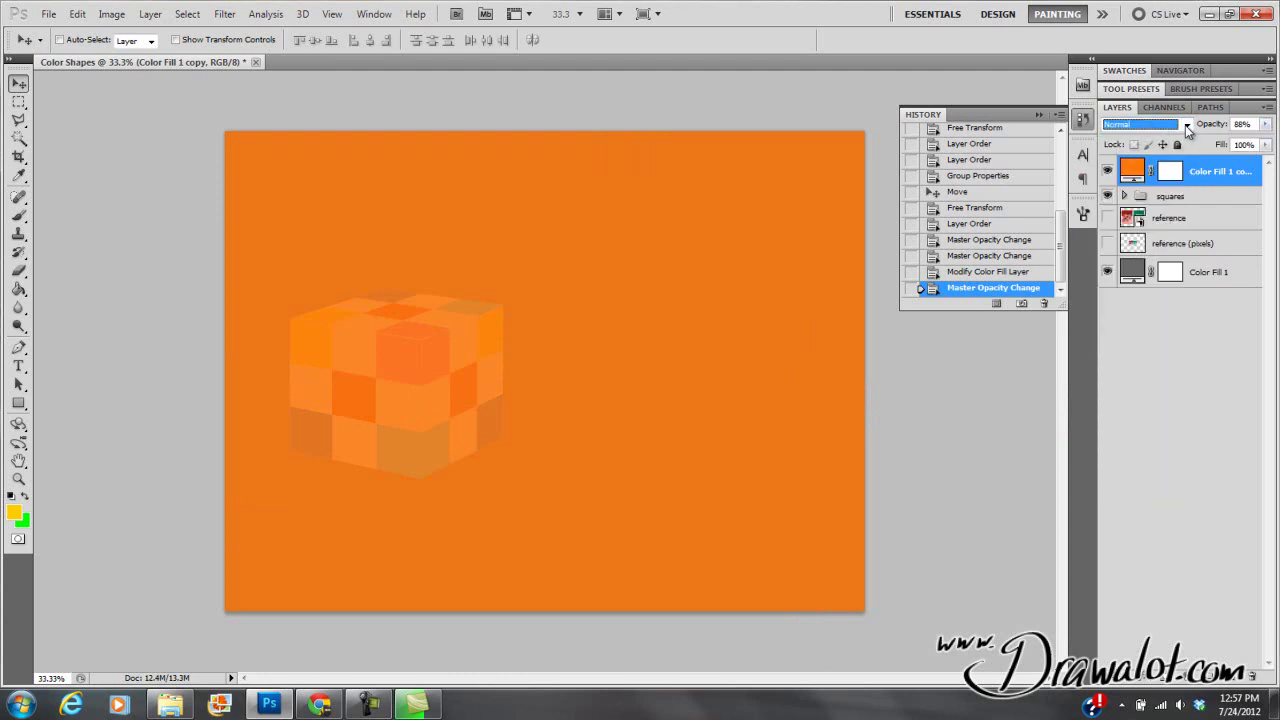
# Step: Open the blend mode list, checking the fill colour settings without changing them
pyautogui.click(1187, 125)
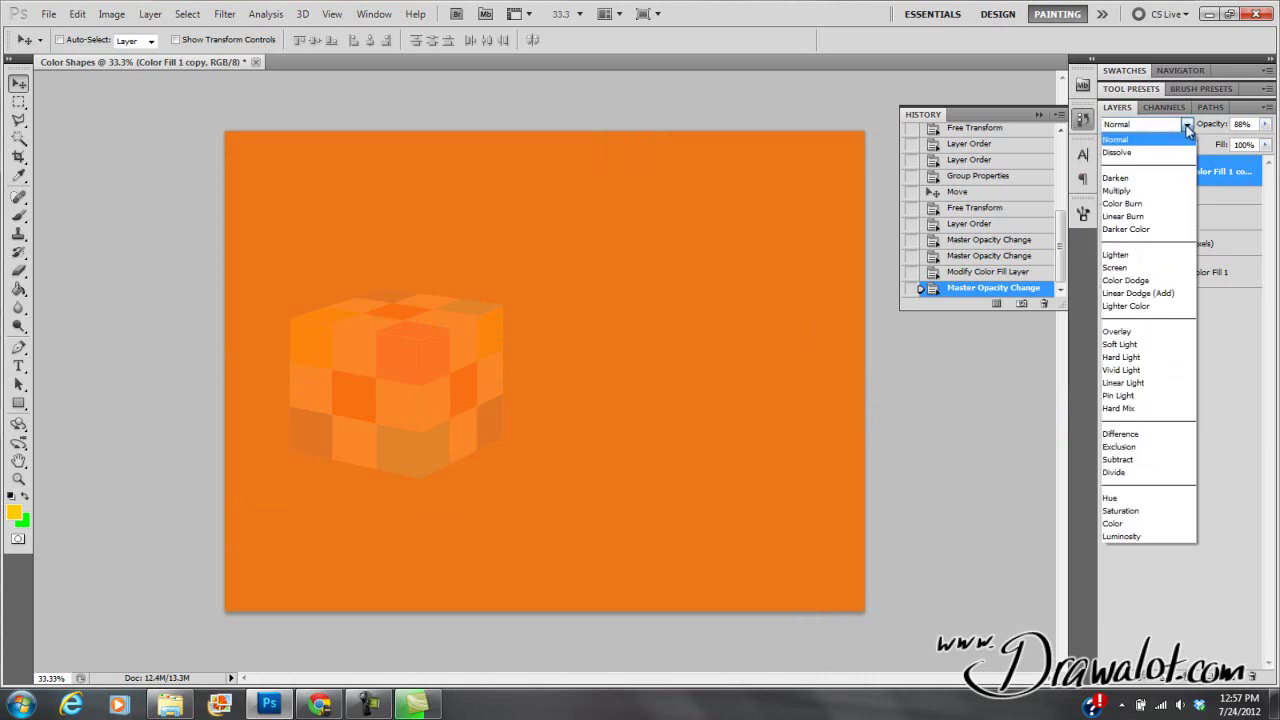
pyautogui.click(1187, 131)
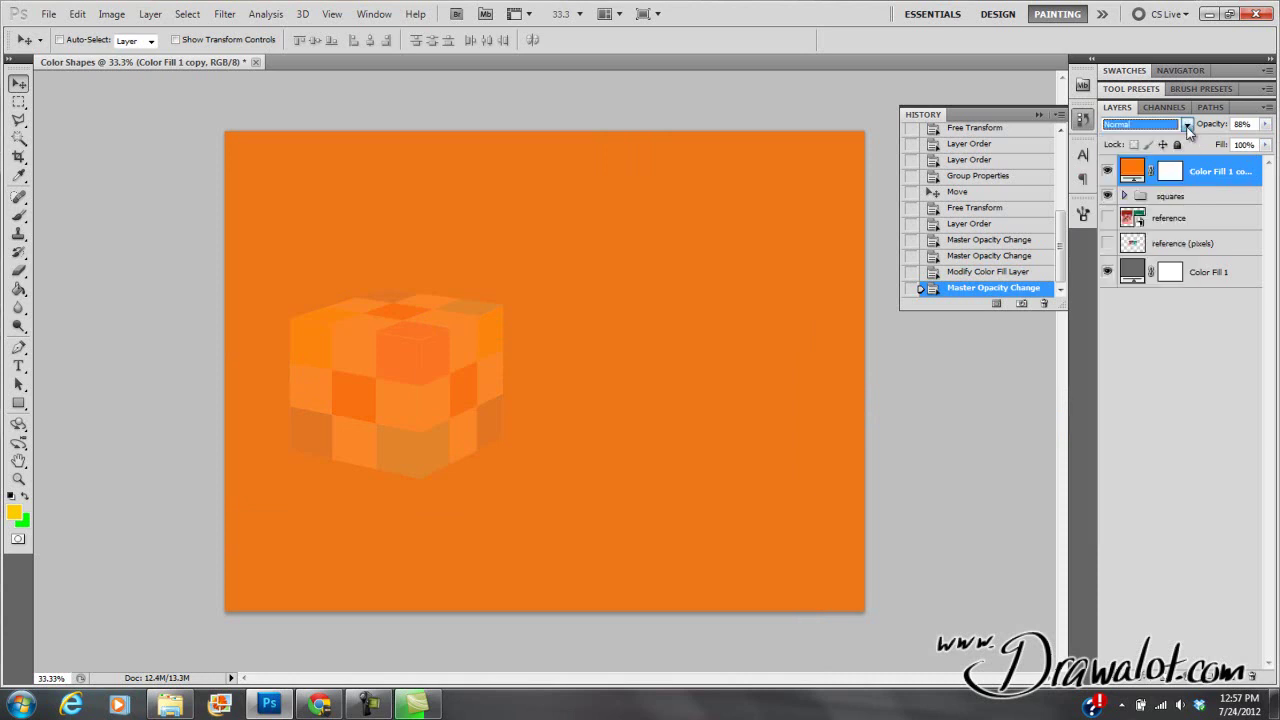
pyautogui.doubleClick(1134, 172)
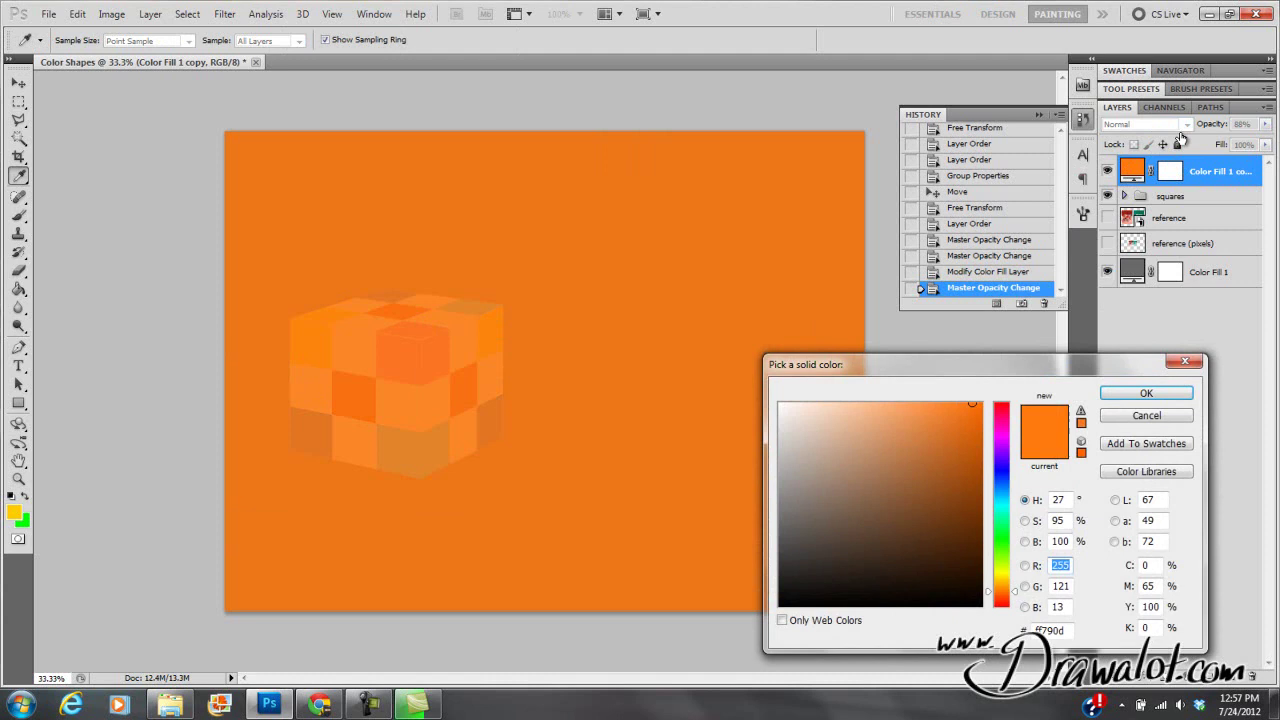
pyautogui.press('Escape')
pyautogui.click(1187, 125)
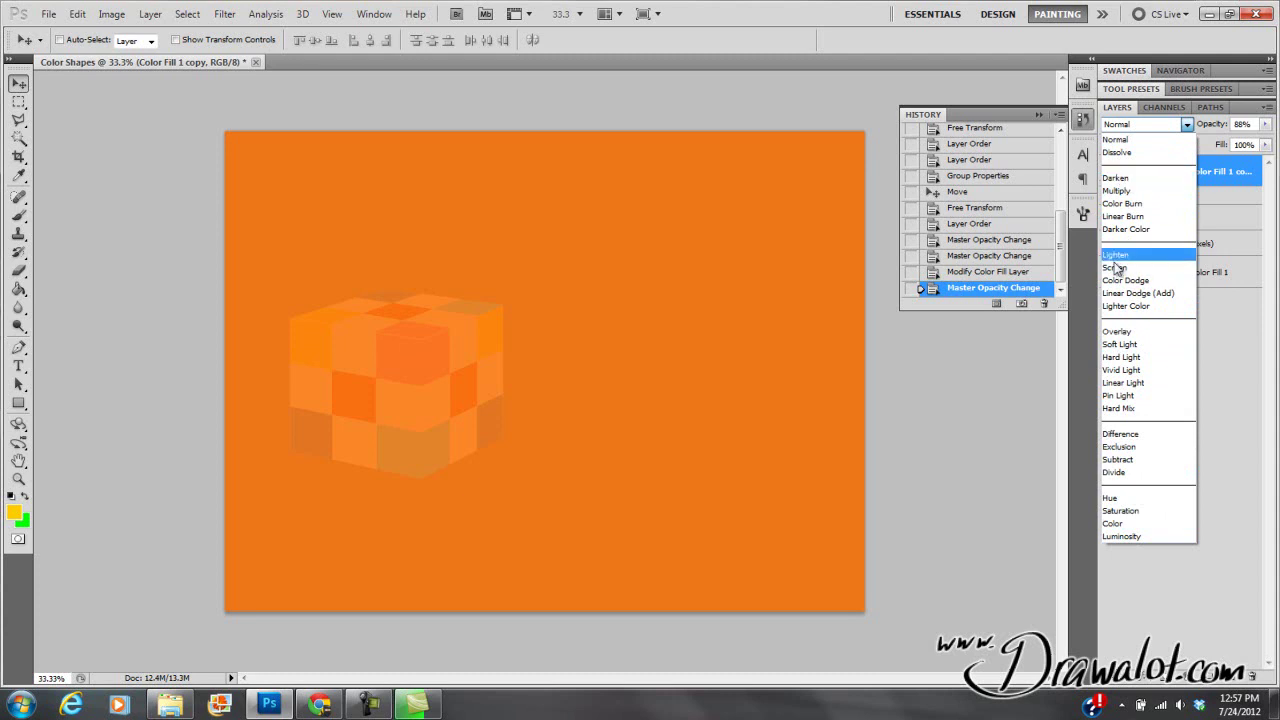
# Step: Try Overlay, Lighten and Darken blending on the orange fill, toggling it to compare
pyautogui.click(1120, 332)
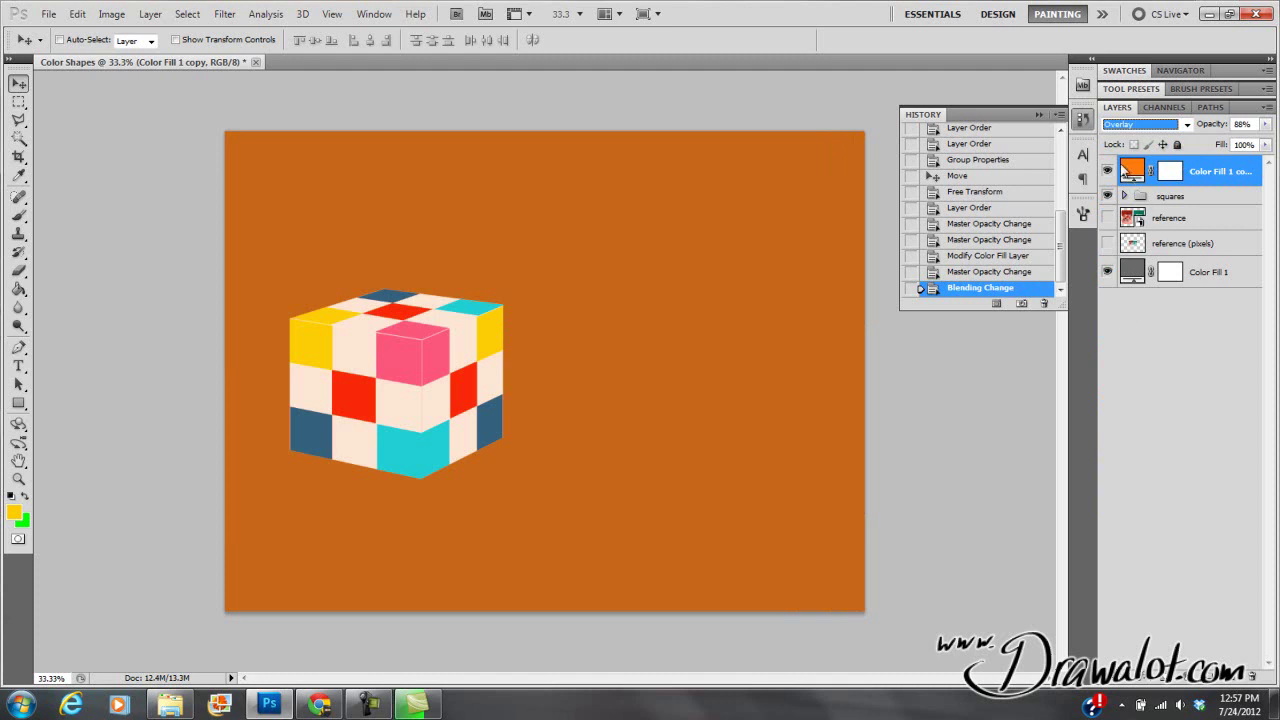
pyautogui.click(1107, 171)
pyautogui.click(1107, 171)
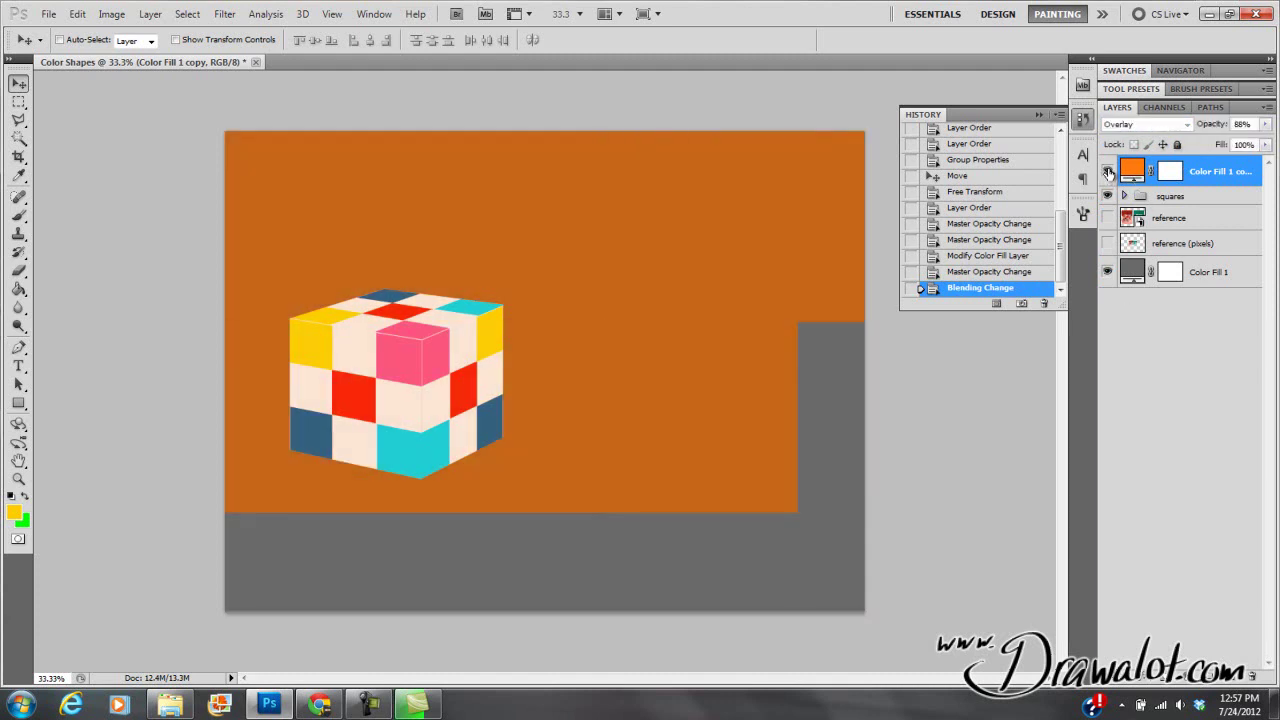
pyautogui.click(1186, 126)
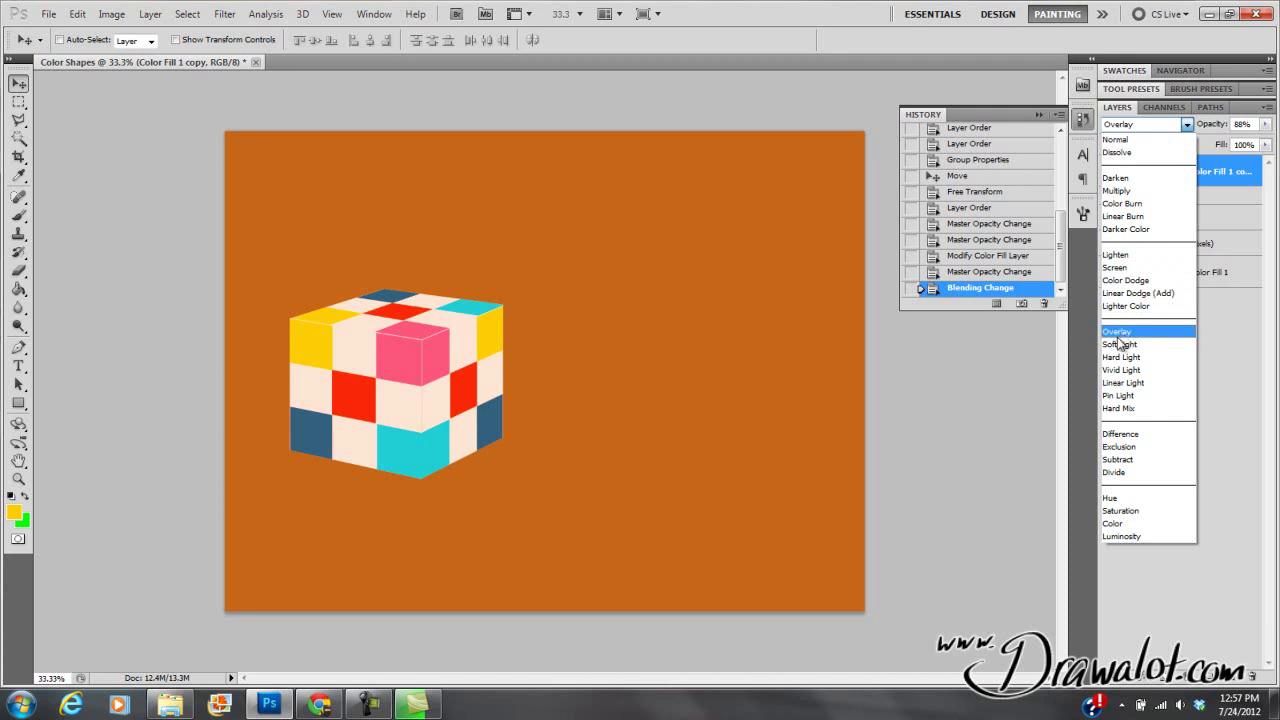
pyautogui.click(1120, 256)
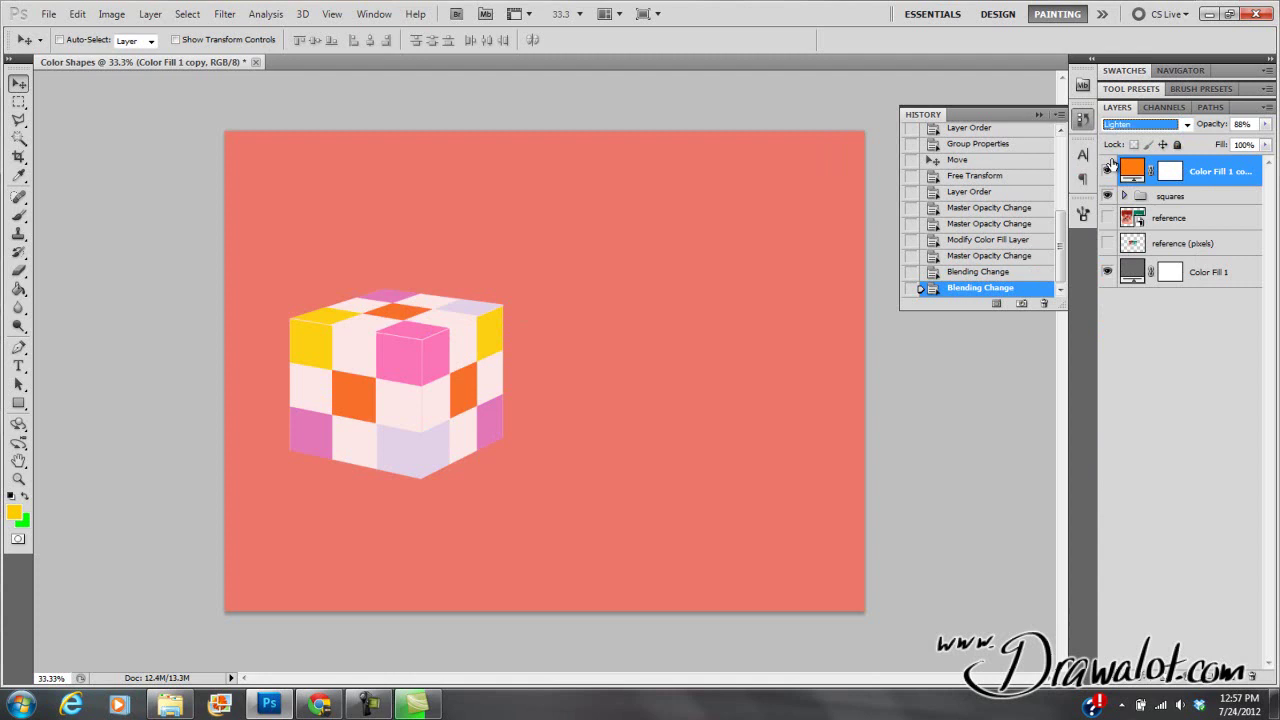
pyautogui.click(1186, 124)
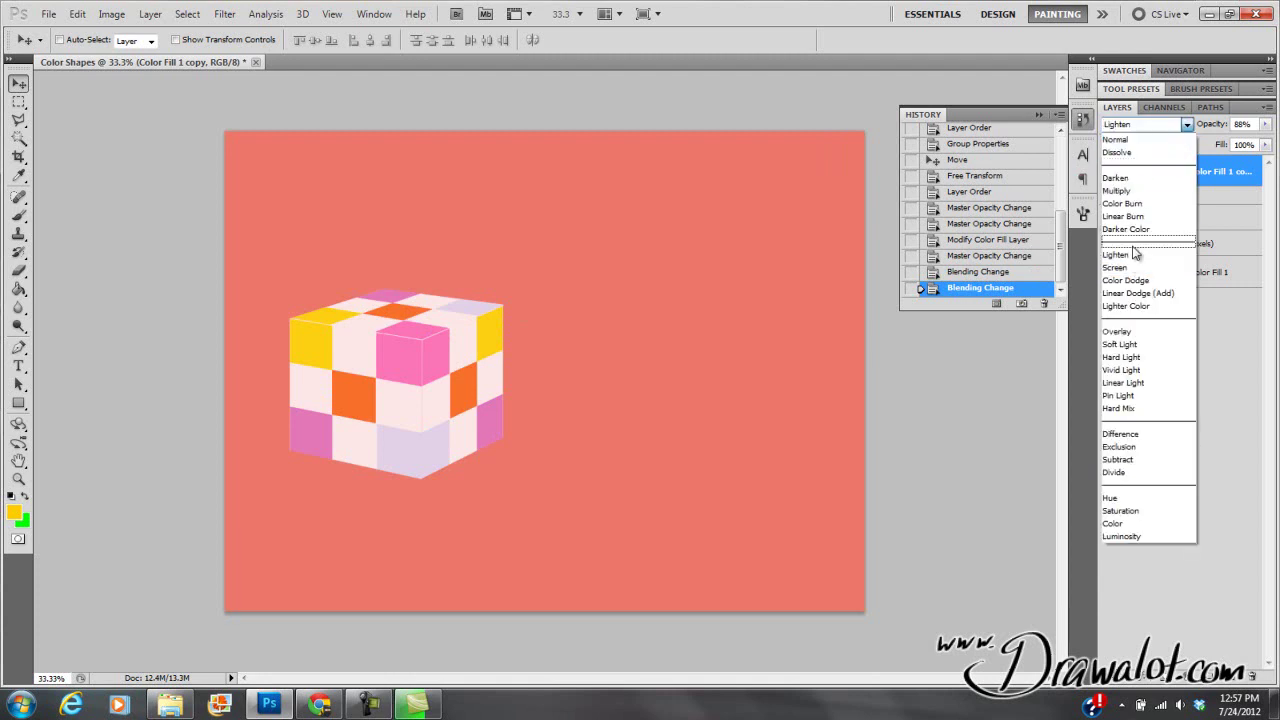
pyautogui.click(1135, 188)
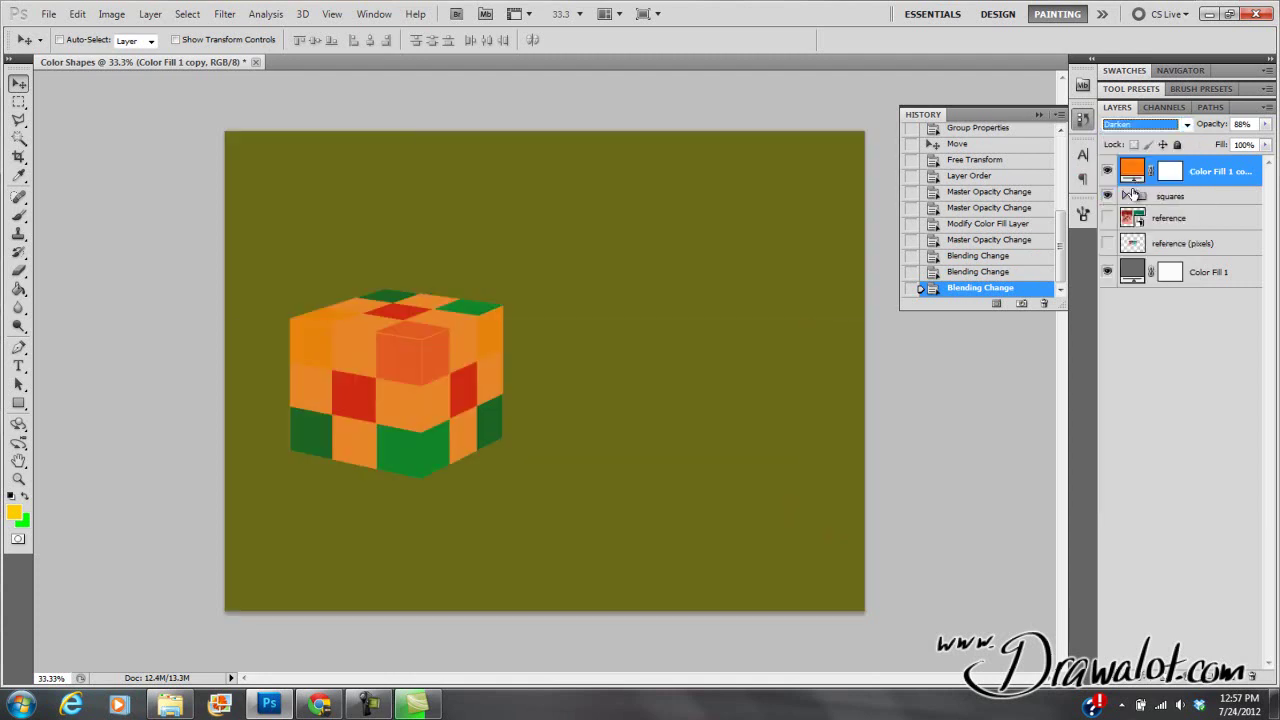
# Step: Try Multiply, Screen and Saturation blending, then settle on Color mode
pyautogui.click(1180, 128)
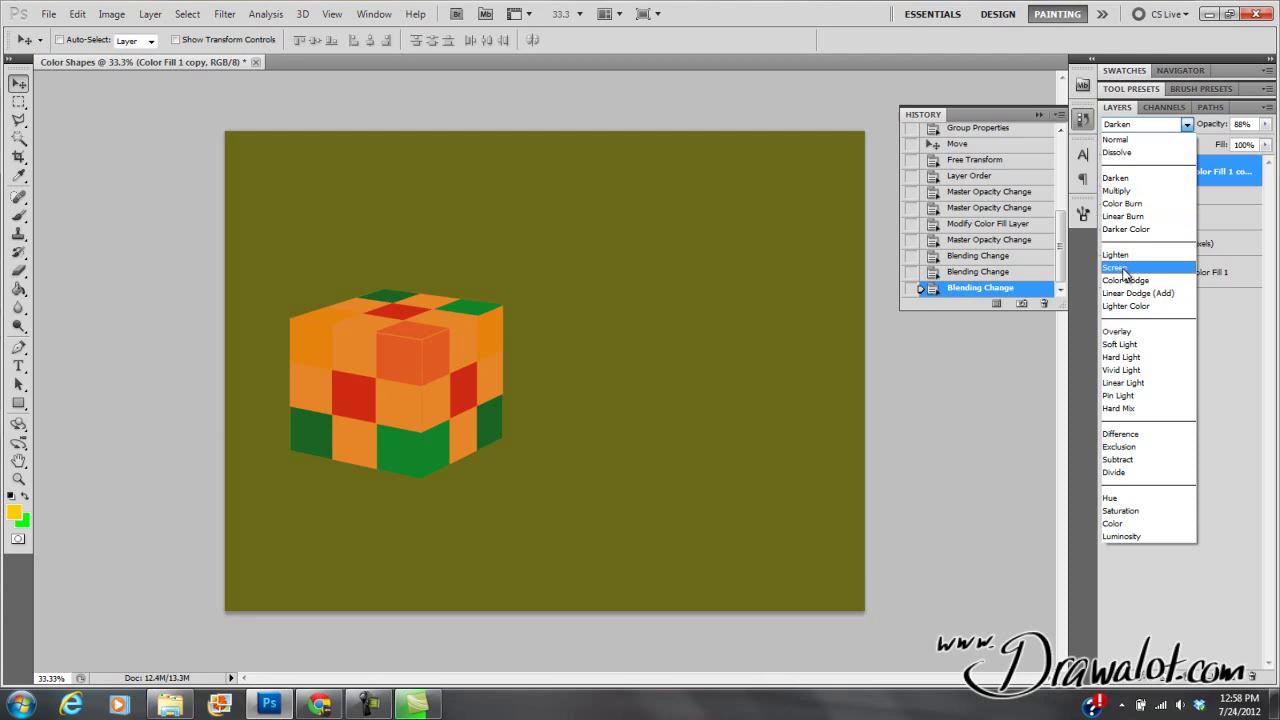
pyautogui.click(1116, 190)
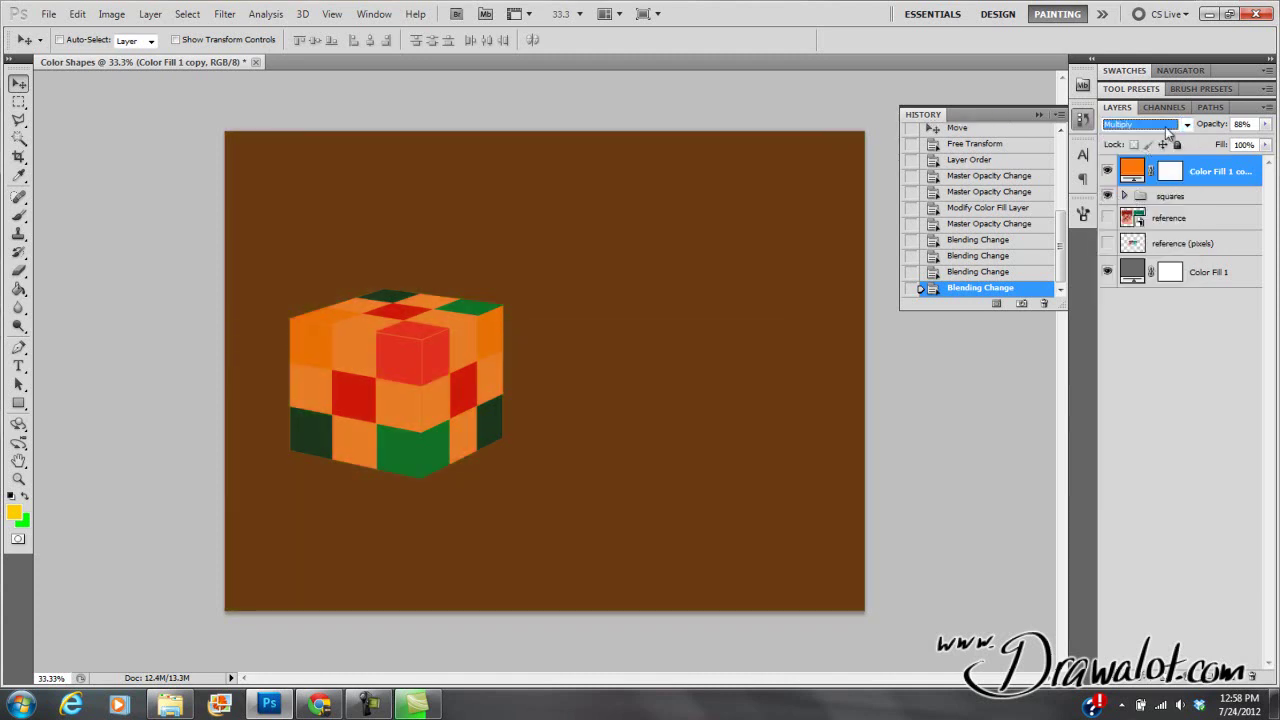
pyautogui.click(1186, 125)
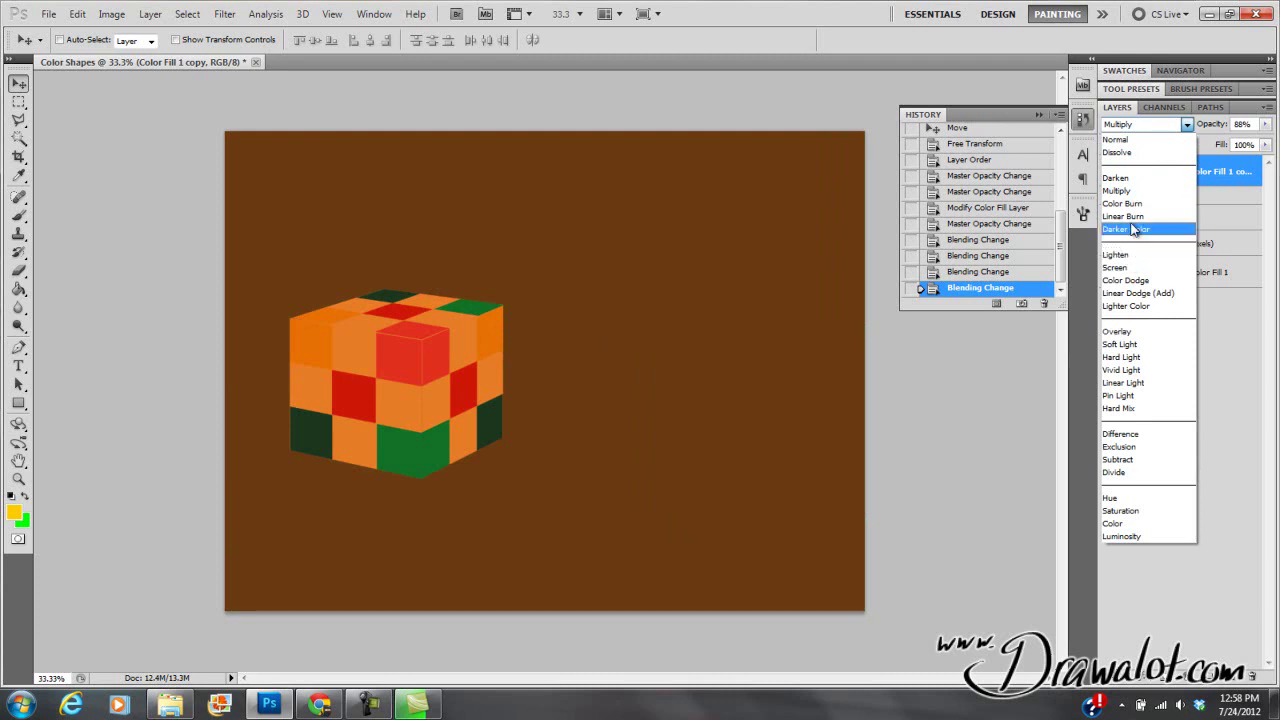
pyautogui.click(1120, 268)
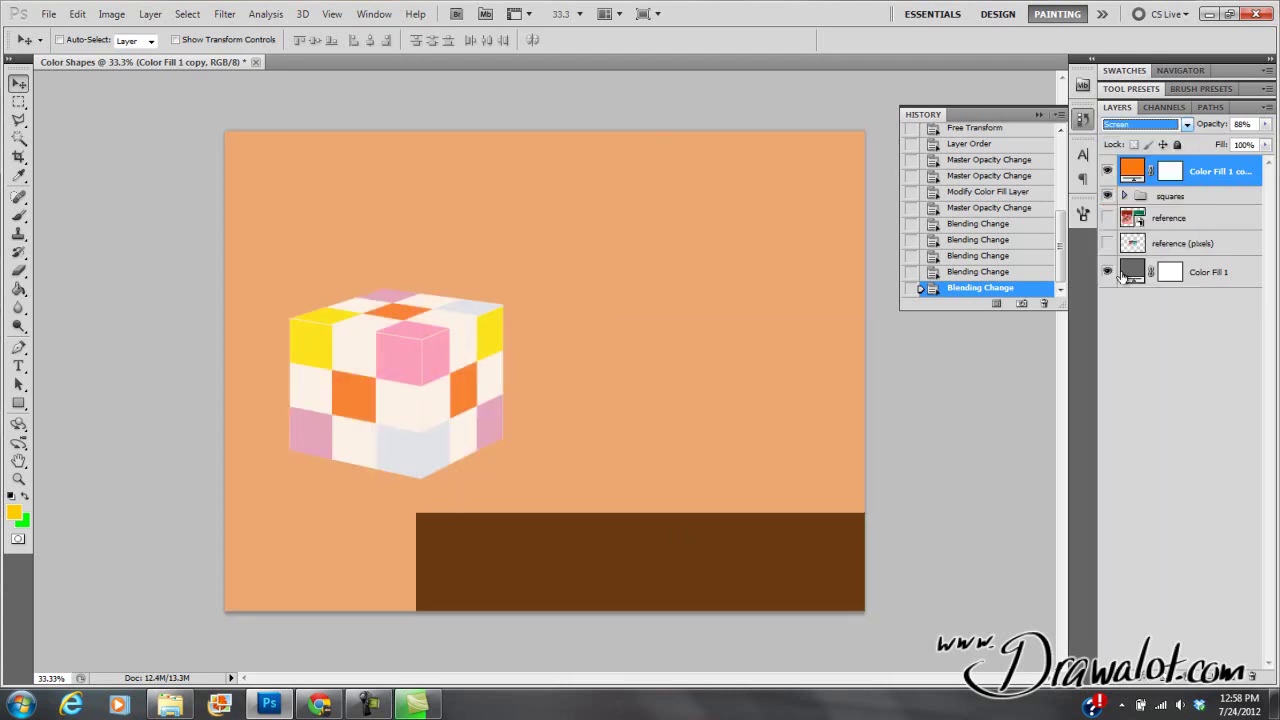
pyautogui.click(1186, 125)
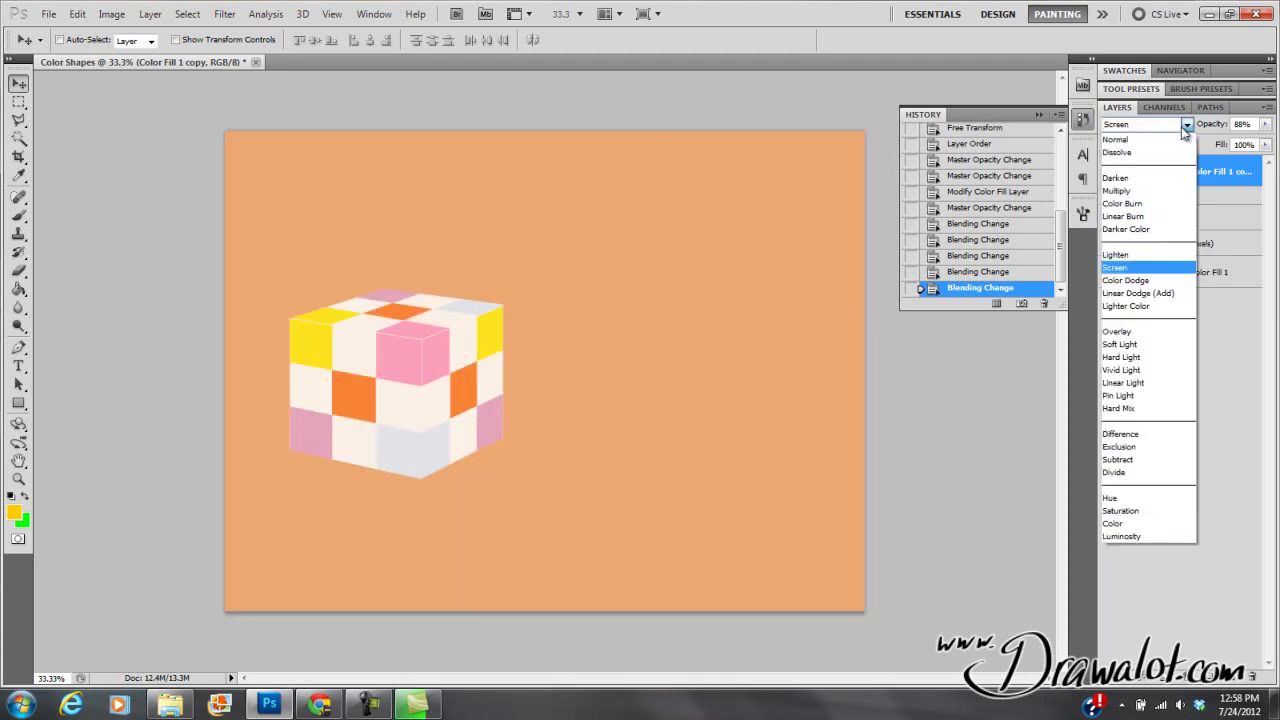
pyautogui.click(1140, 191)
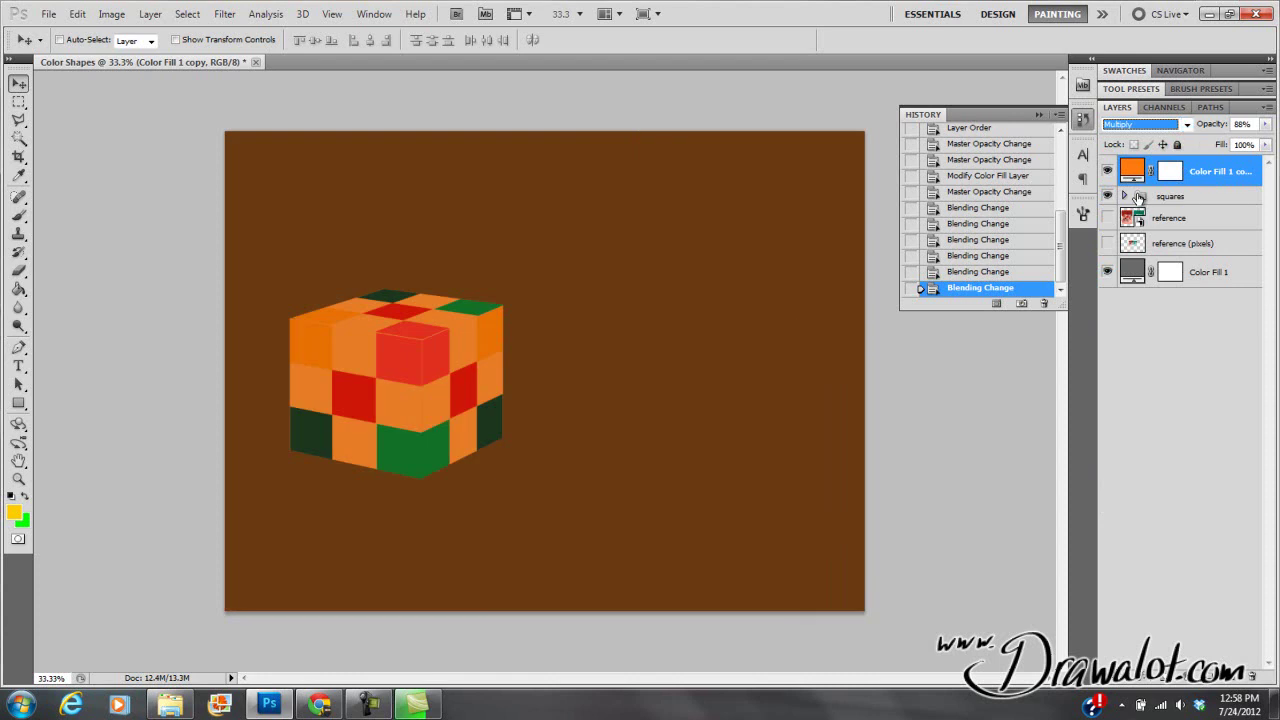
pyautogui.click(1186, 125)
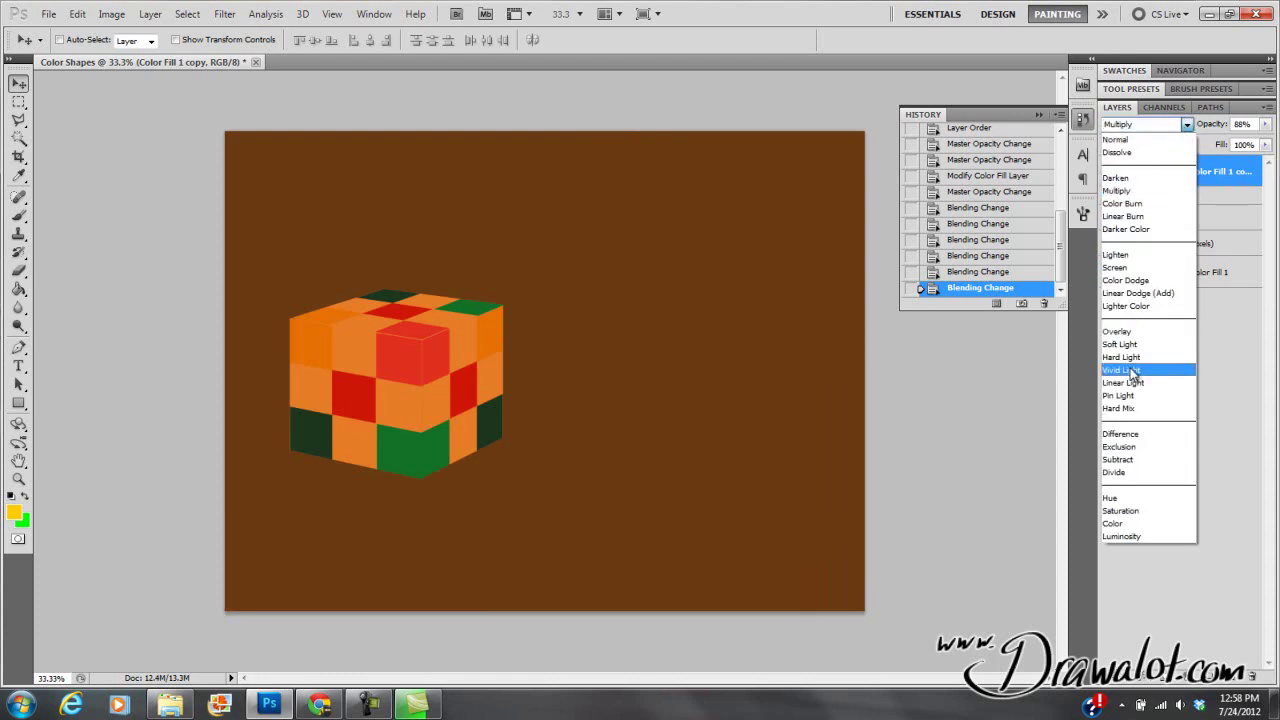
pyautogui.click(1128, 510)
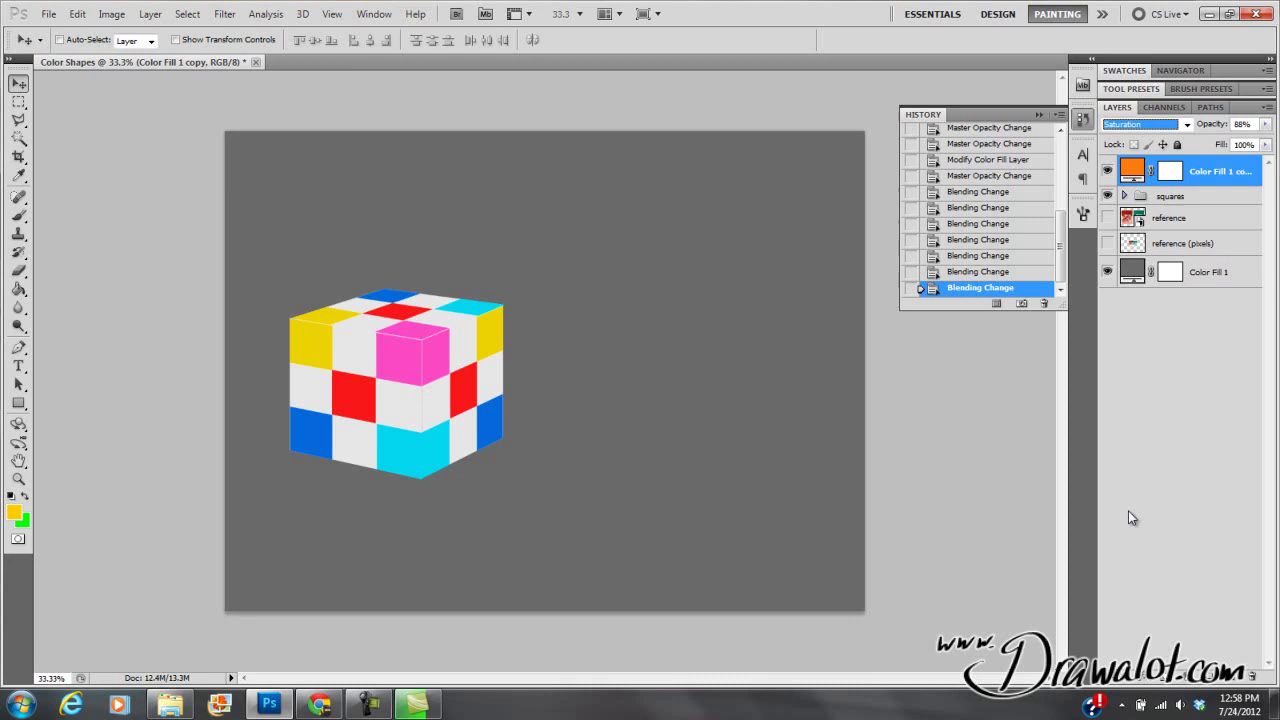
pyautogui.click(1186, 124)
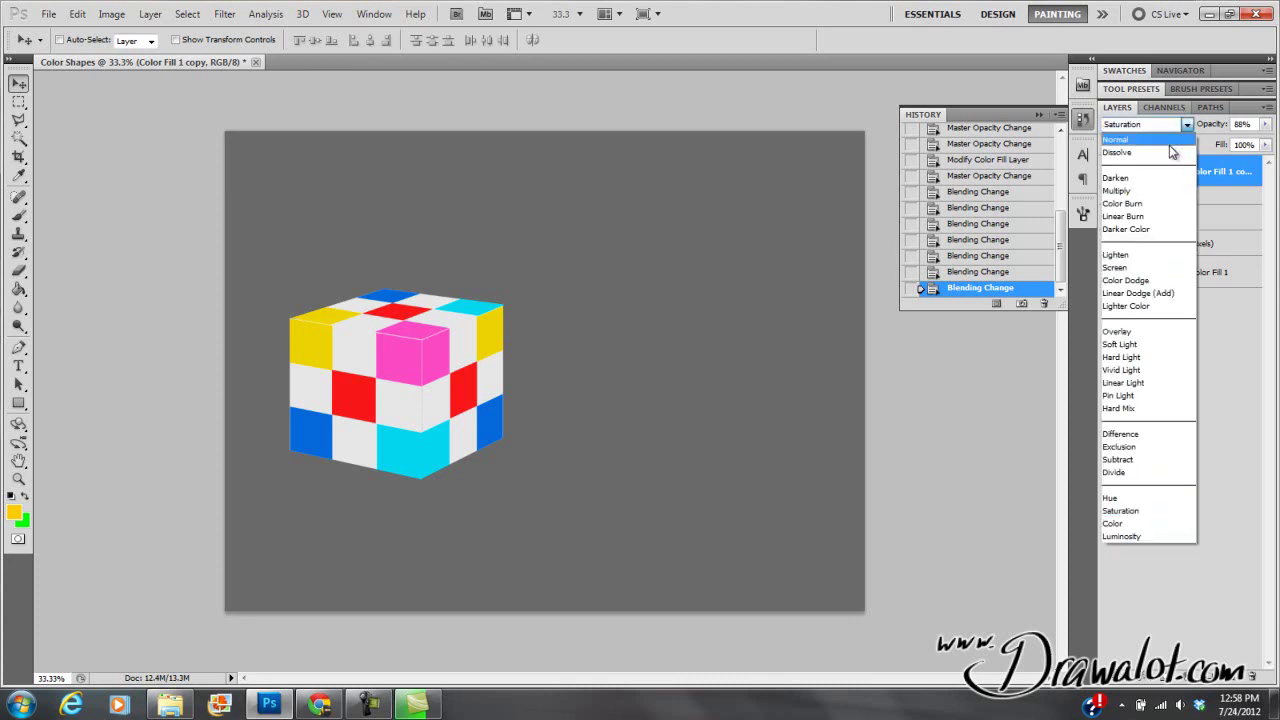
pyautogui.click(1124, 523)
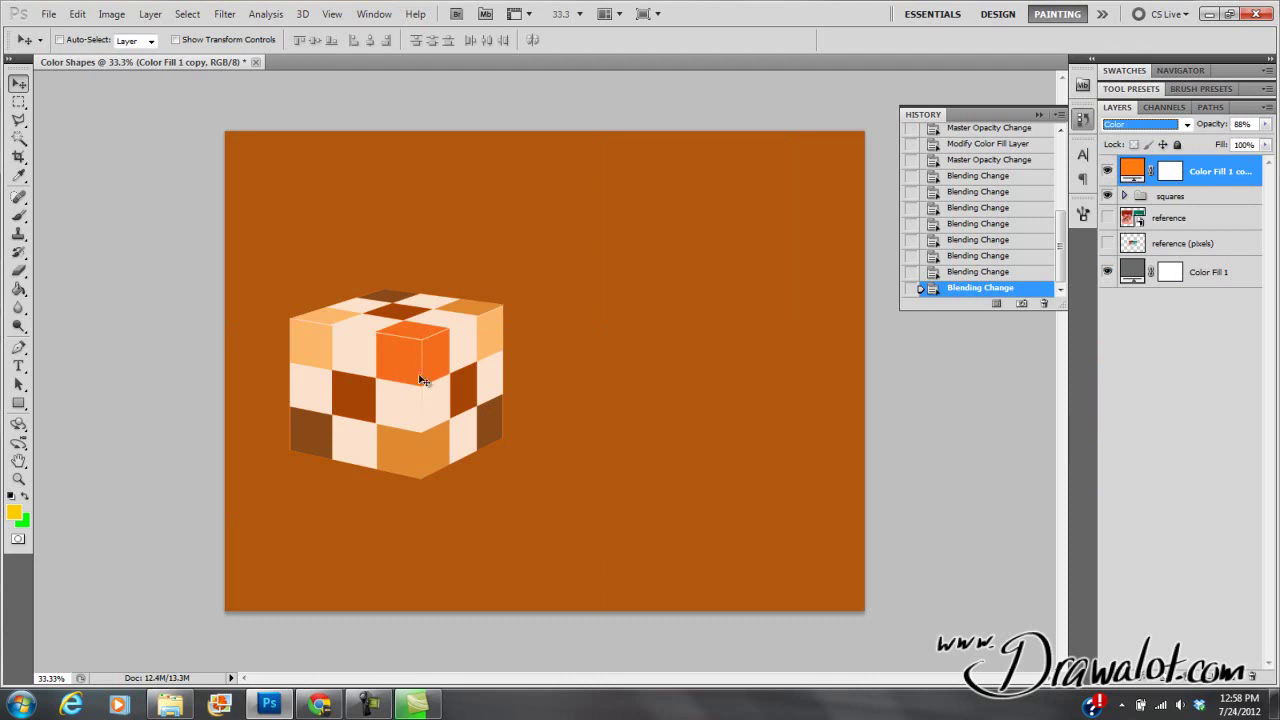
# Step: Change the top fill layer's colour to red in the Color Picker
pyautogui.doubleClick(1132, 168)
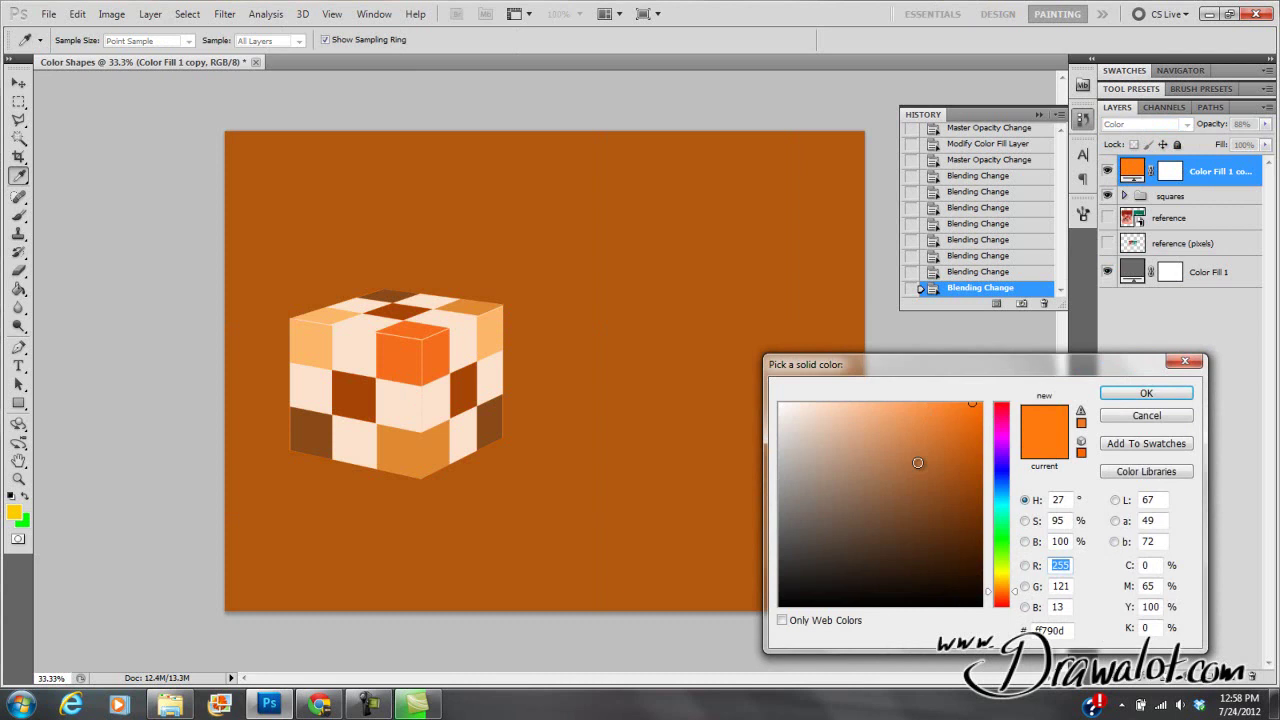
pyautogui.click(1004, 431)
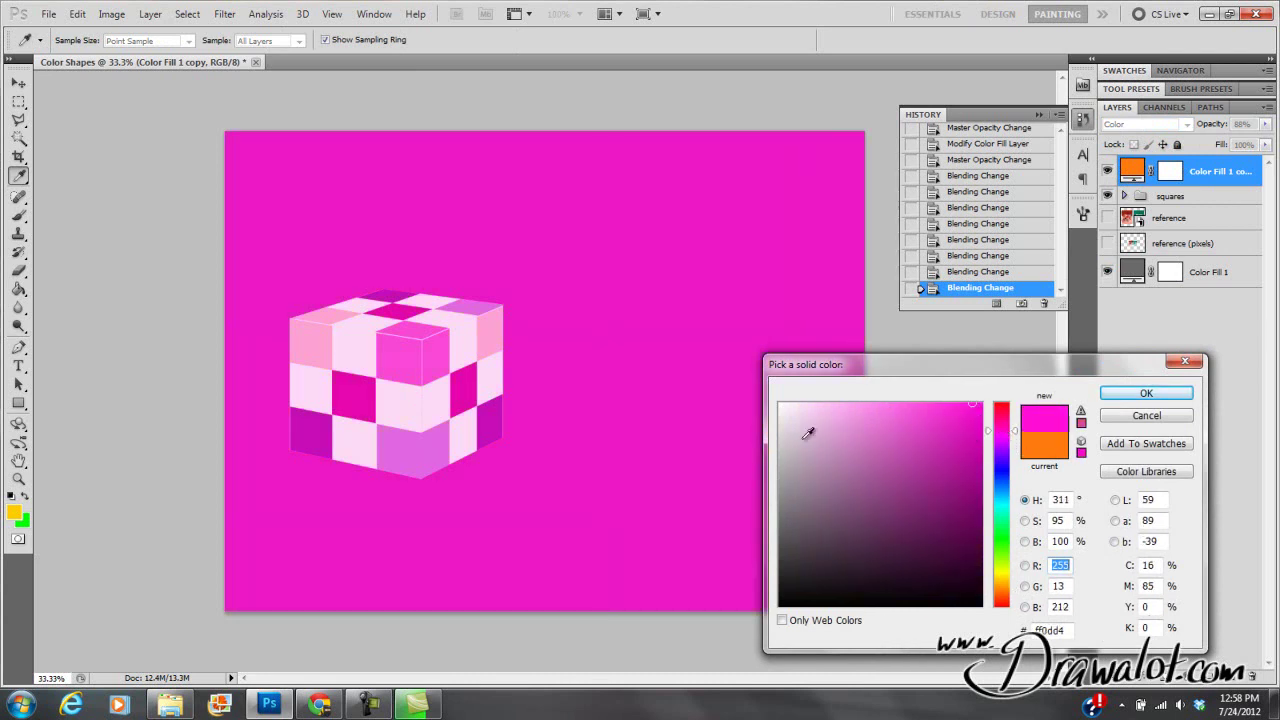
pyautogui.moveTo(1008, 425); pyautogui.dragTo(1009, 409)
pyautogui.click(1006, 418)
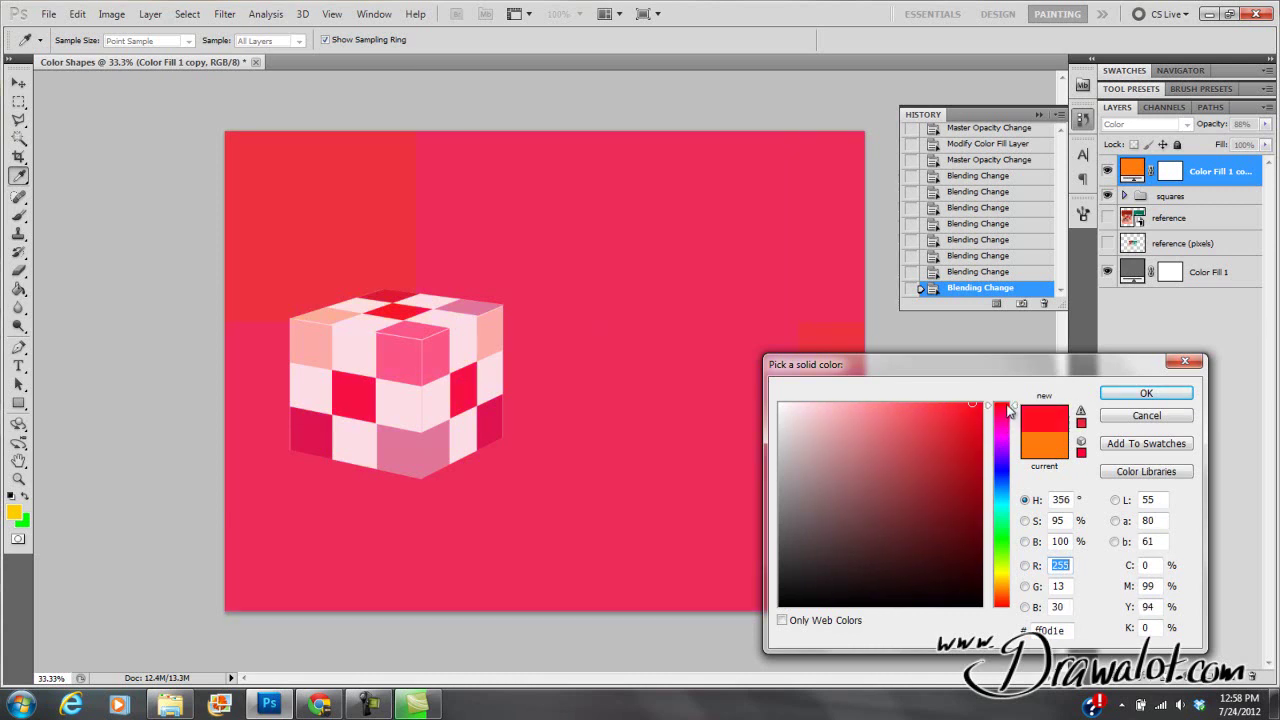
pyautogui.click(1140, 393)
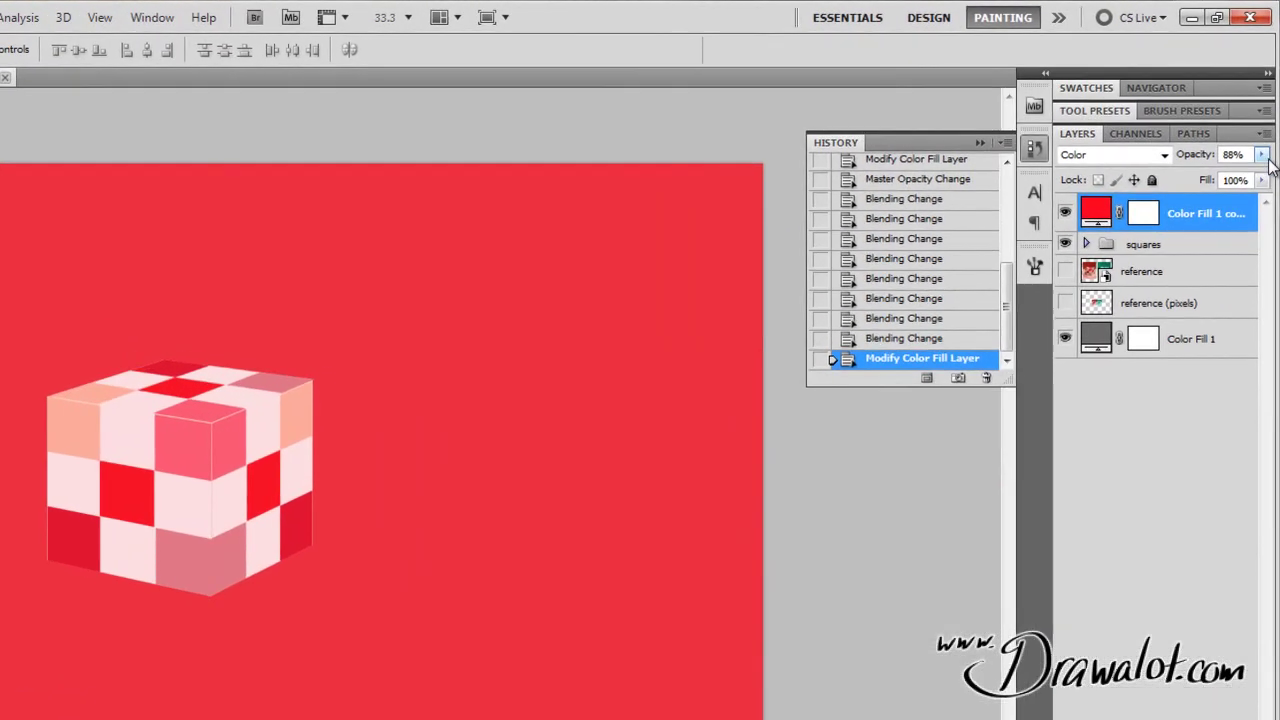
# Step: Lower the red fill layer's opacity to 48%
pyautogui.moveTo(1262, 156); pyautogui.dragTo(1212, 190)
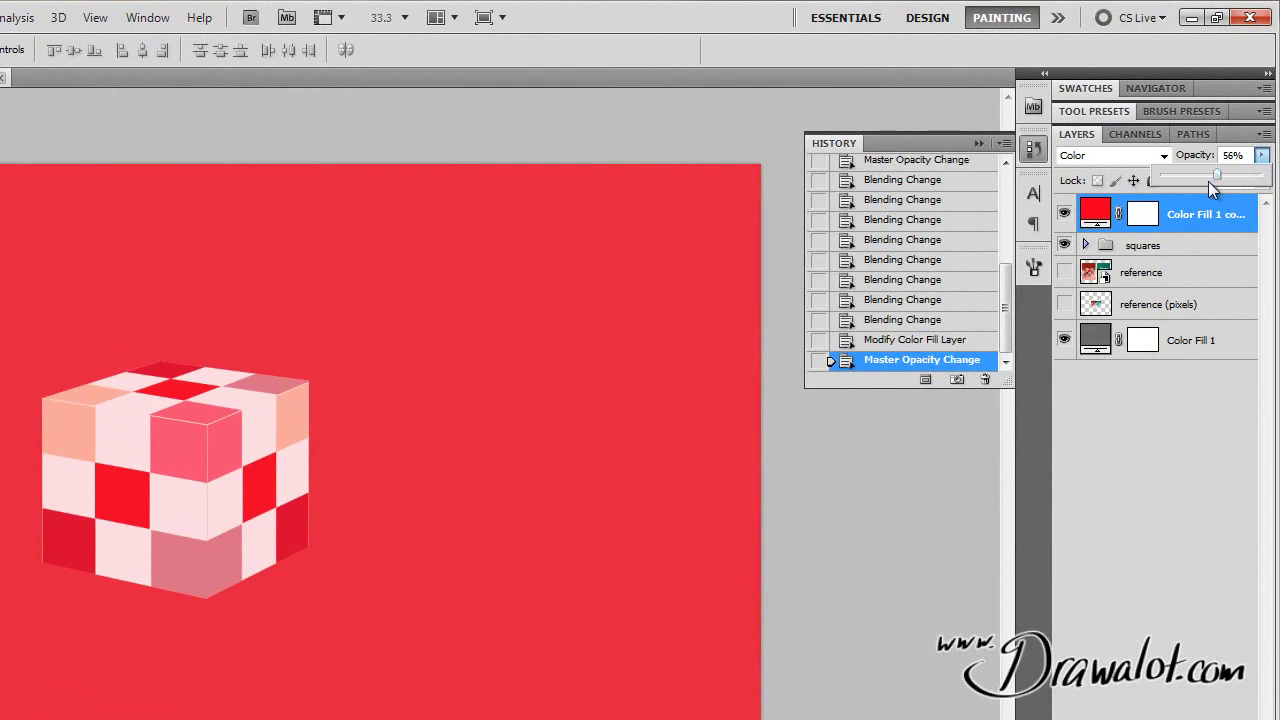
pyautogui.moveTo(1212, 184); pyautogui.dragTo(1197, 184)
pyautogui.moveTo(1199, 184)
pyautogui.mouseDown()
pyautogui.moveTo(1185, 184)
pyautogui.moveTo(1206, 182)
pyautogui.mouseUp()
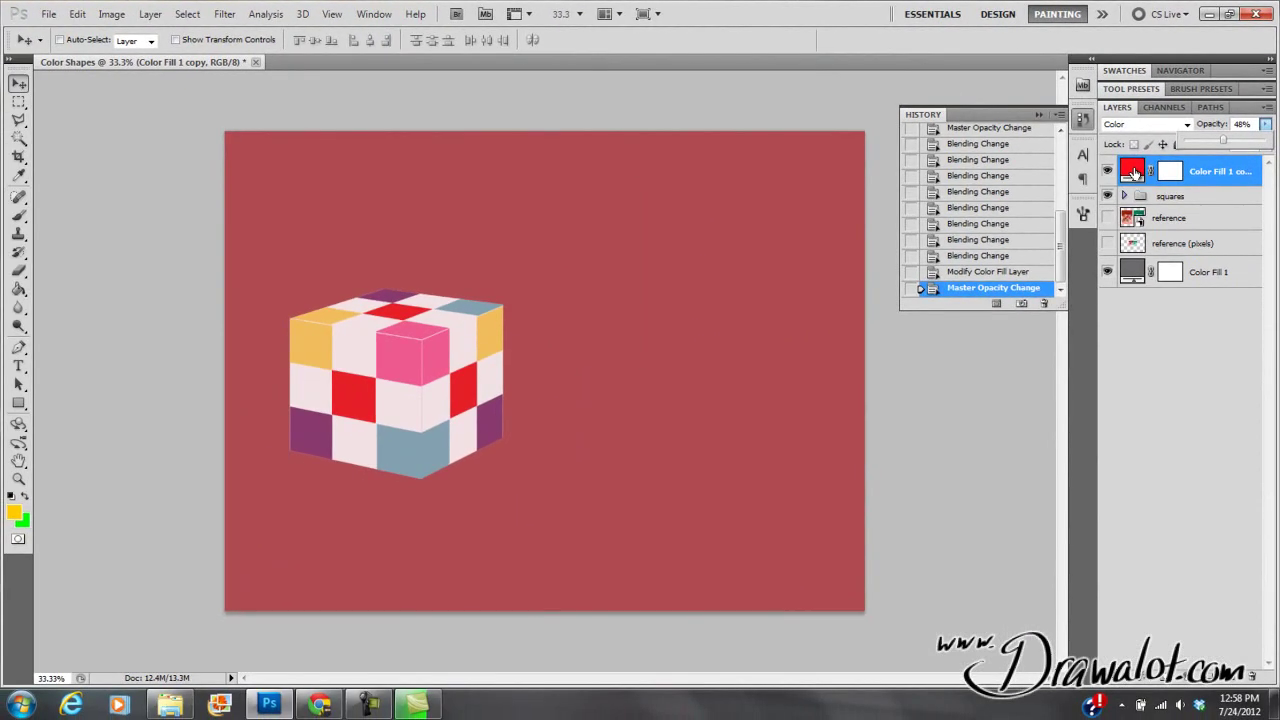
pyautogui.click(1190, 133)
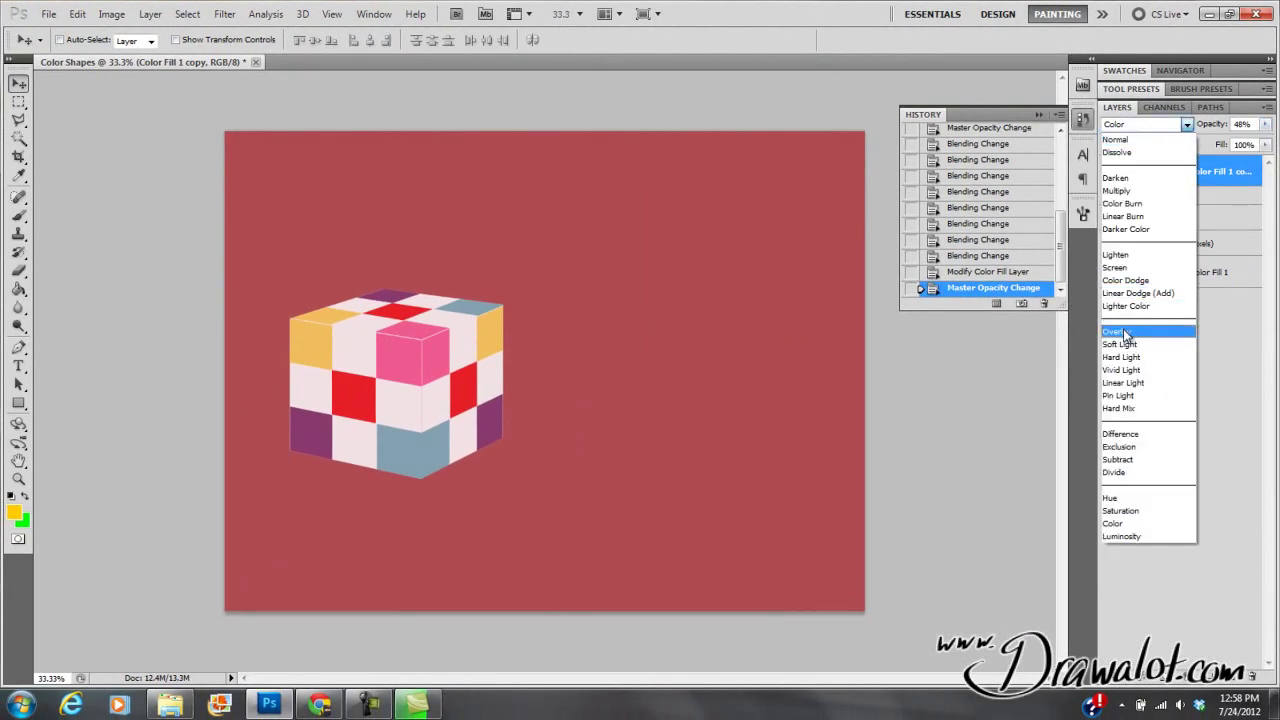
pyautogui.click(1124, 332)
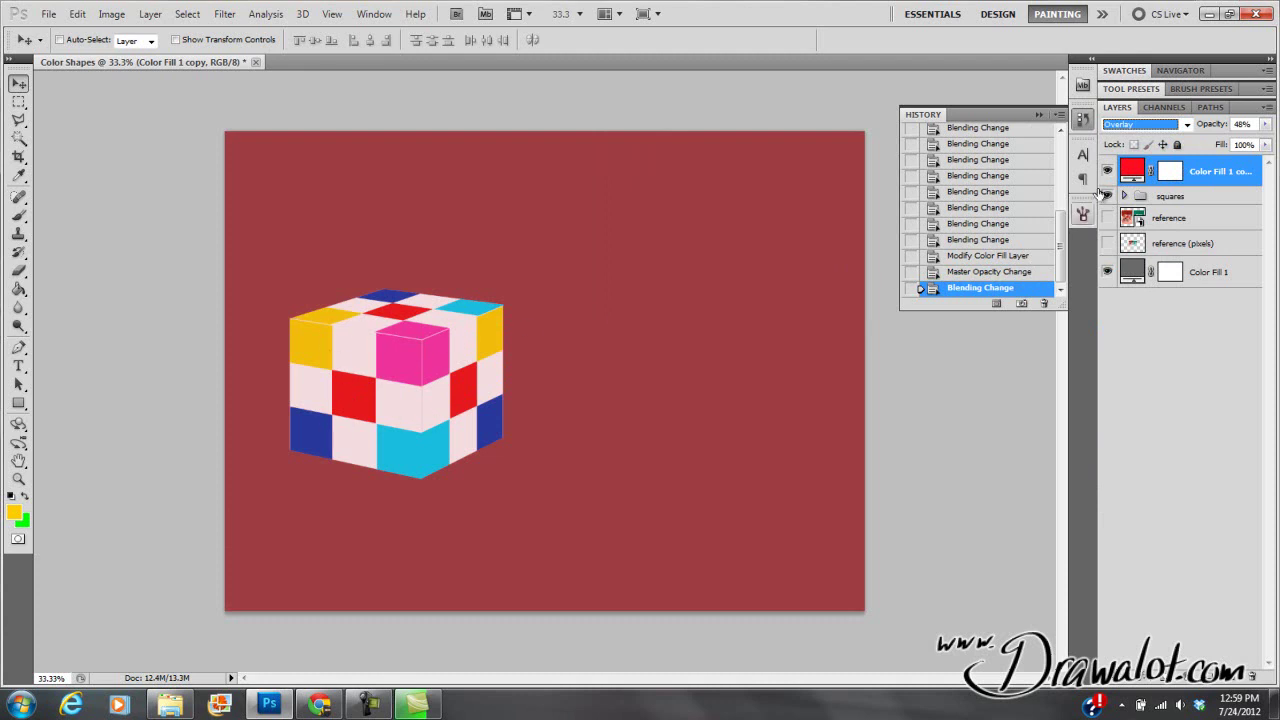
pyautogui.click(1182, 130)
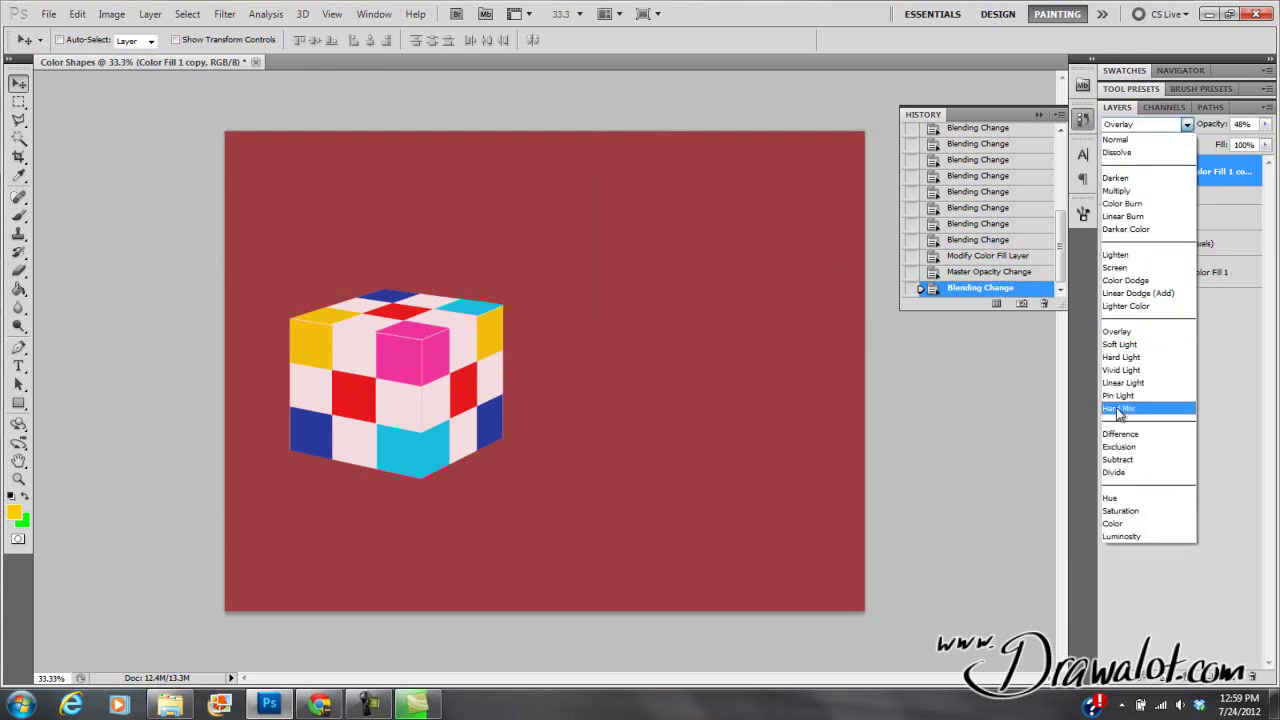
pyautogui.click(1117, 525)
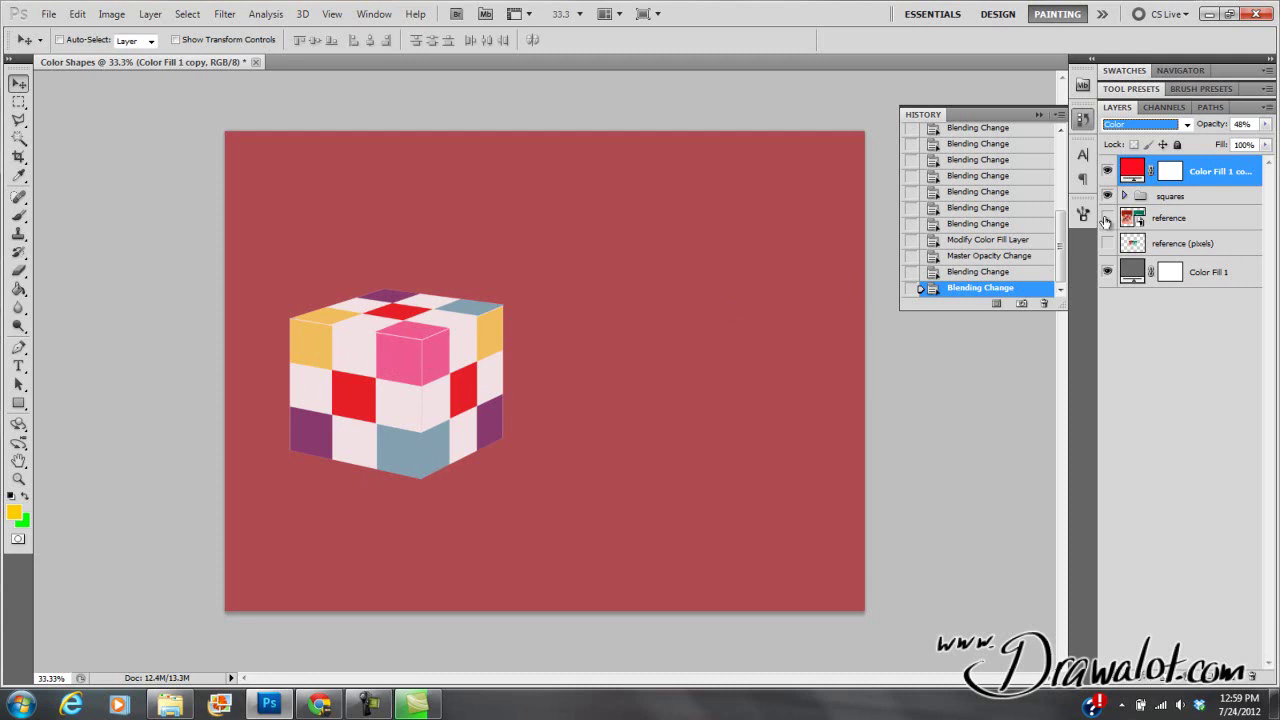
# Step: Show the reference painting, move it above the red fill, and fit it with Free Transform
pyautogui.click(1107, 218)
pyautogui.moveTo(1129, 203); pyautogui.dragTo(1135, 168)
pyautogui.hotkey('ctrl', 't')
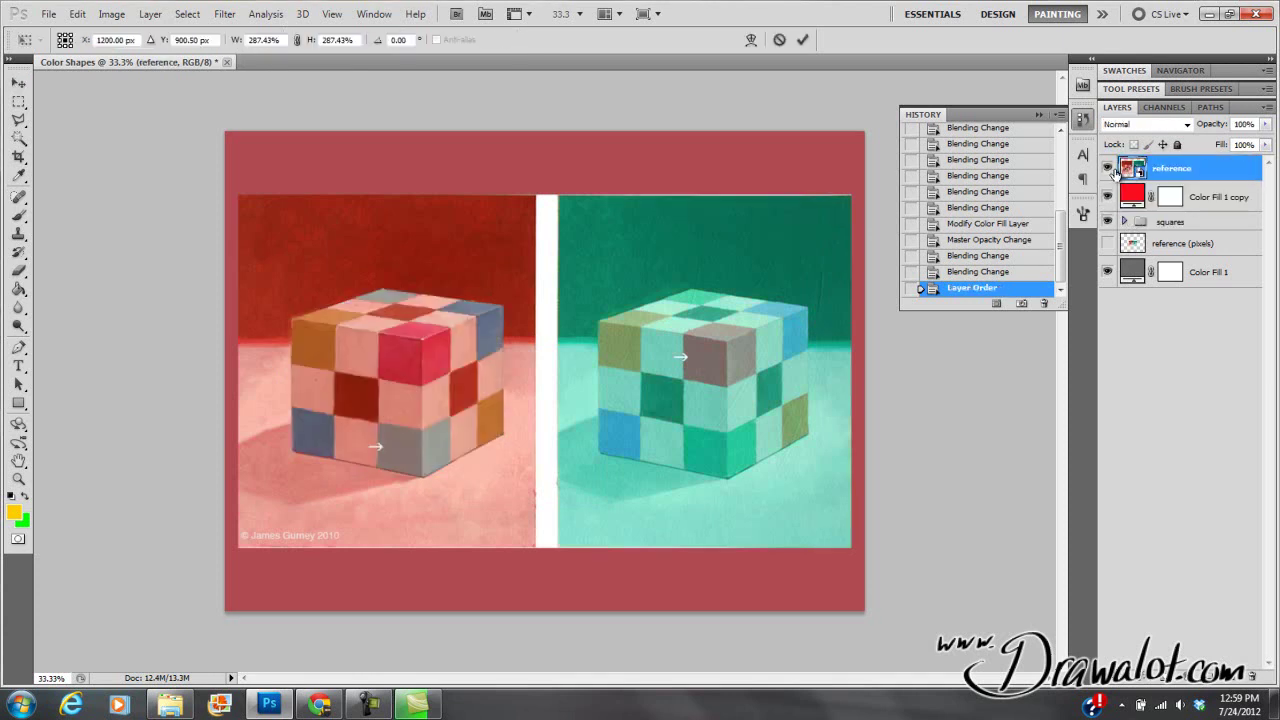
pyautogui.click(18, 82)
pyautogui.click(681, 267)
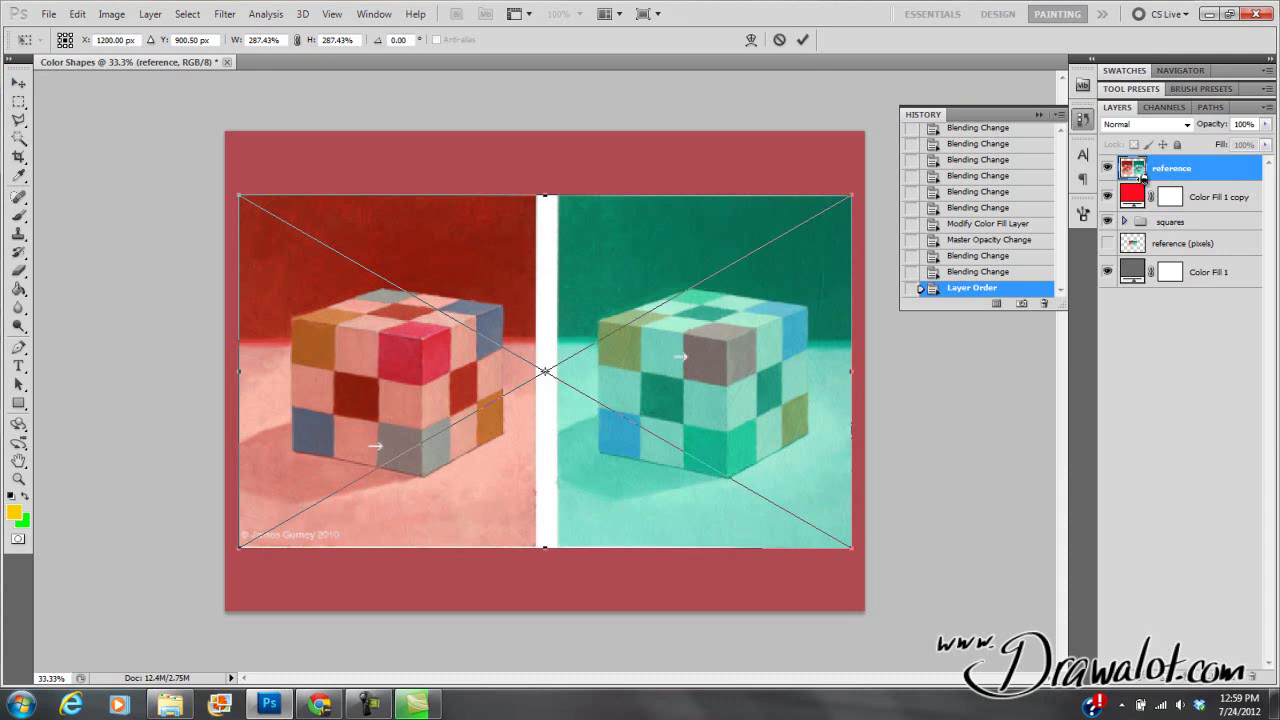
pyautogui.press('Return')
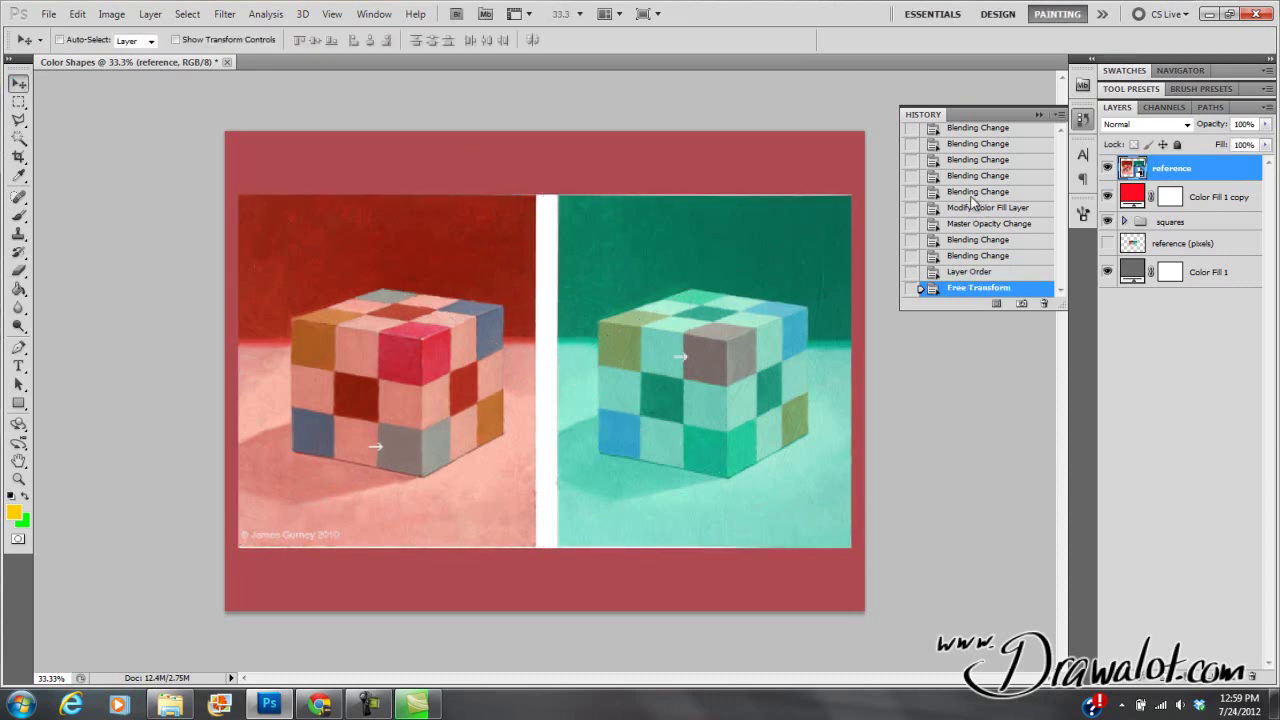
# Step: Duplicate it as 'reference smal', shrink it, and place it in the canvas's top-right corner
pyautogui.moveTo(1132, 170); pyautogui.dragTo(1140, 192)
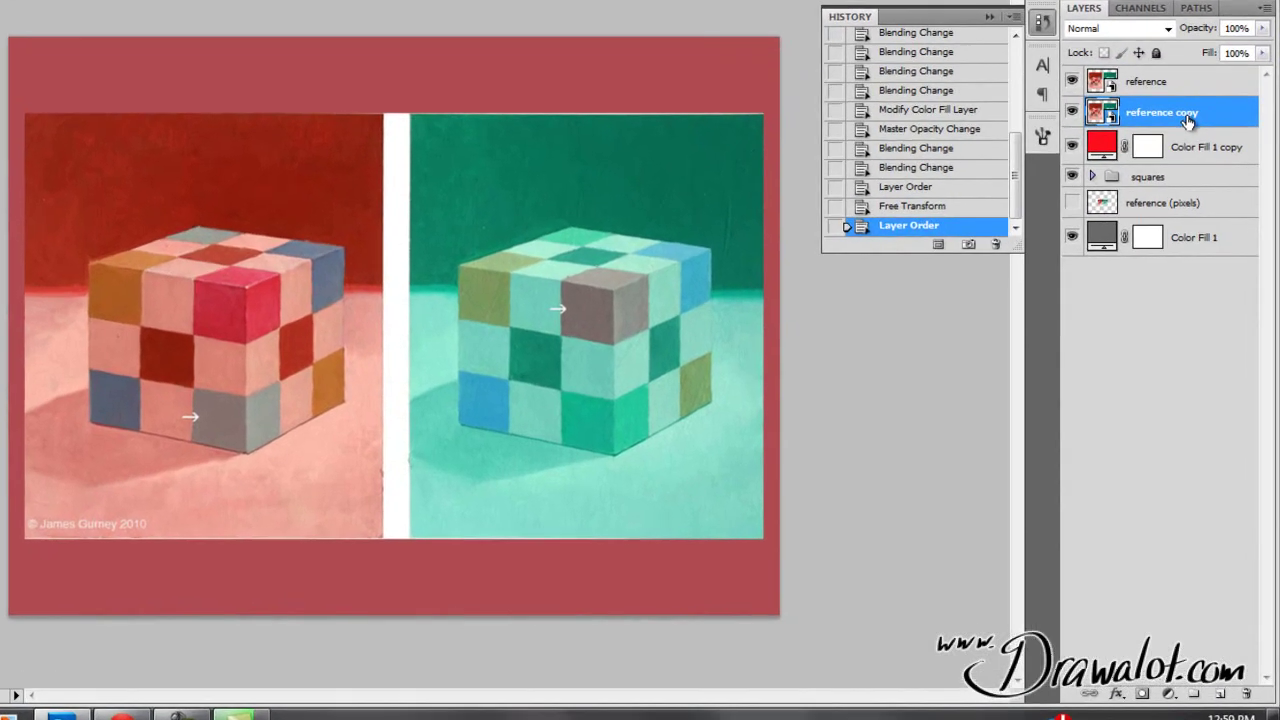
pyautogui.doubleClick(1186, 114)
pyautogui.write('sma')
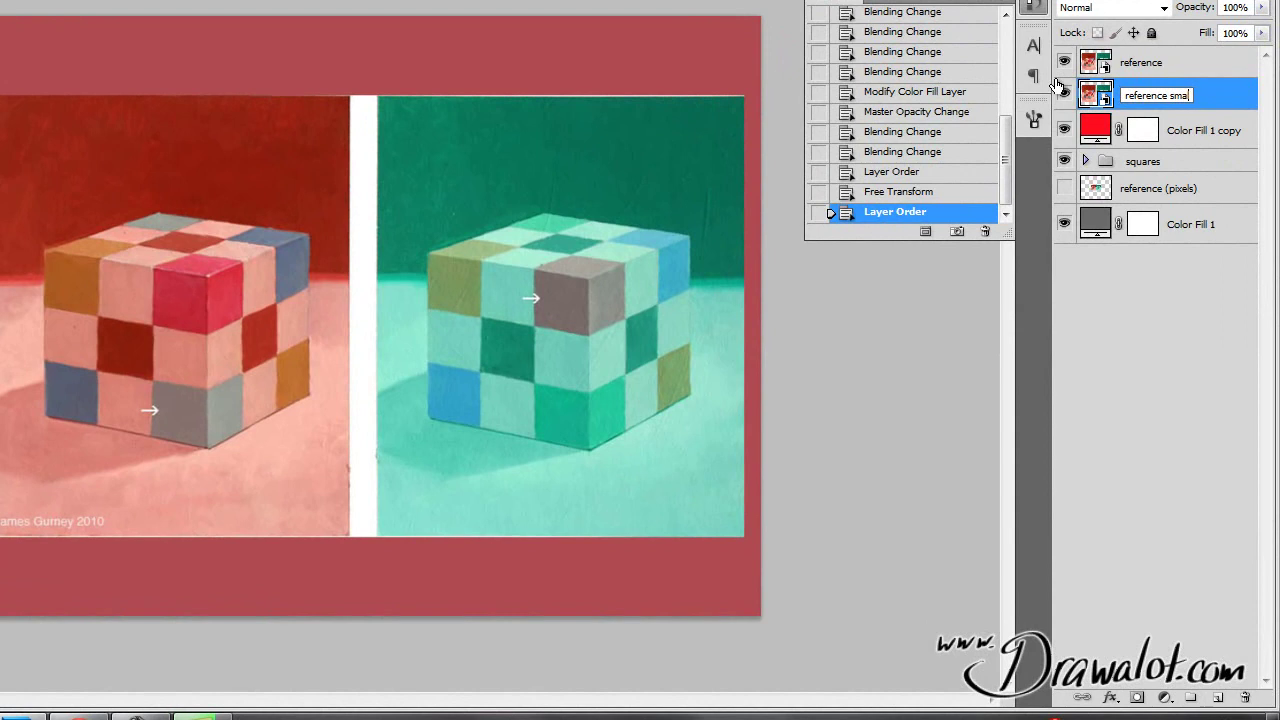
pyautogui.press('Return')
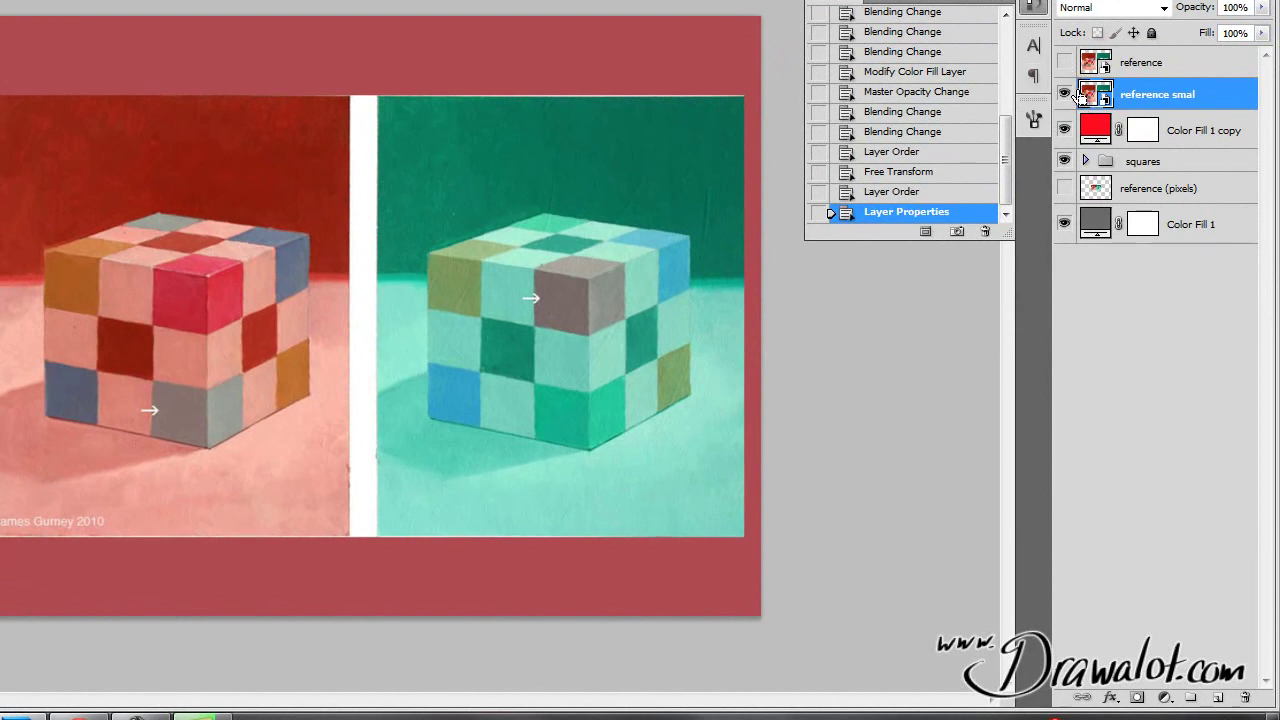
pyautogui.hotkey('ctrl', 't')
pyautogui.moveTo(742, 98)
pyautogui.mouseDown()
pyautogui.moveTo(451, 323)
pyautogui.moveTo(464, 235)
pyautogui.mouseUp()
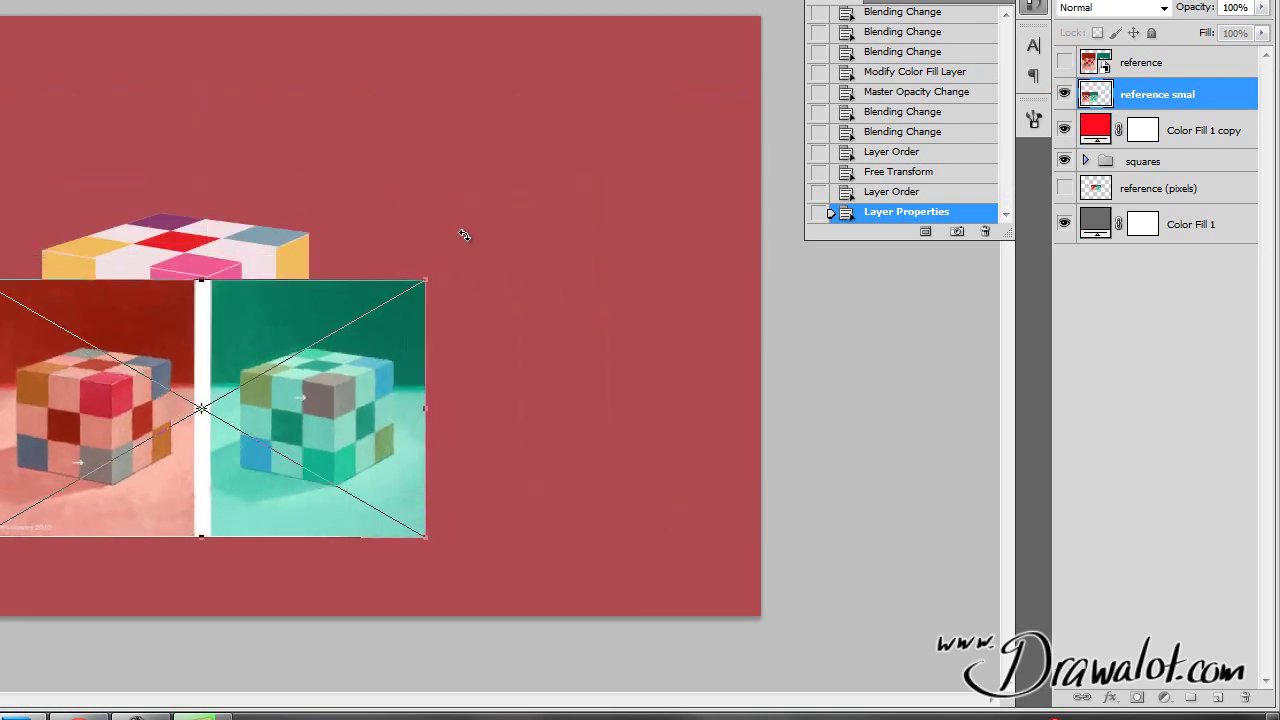
pyautogui.press('Return')
pyautogui.moveTo(184, 369)
pyautogui.mouseDown()
pyautogui.moveTo(601, 85)
pyautogui.moveTo(825, 245)
pyautogui.mouseUp()
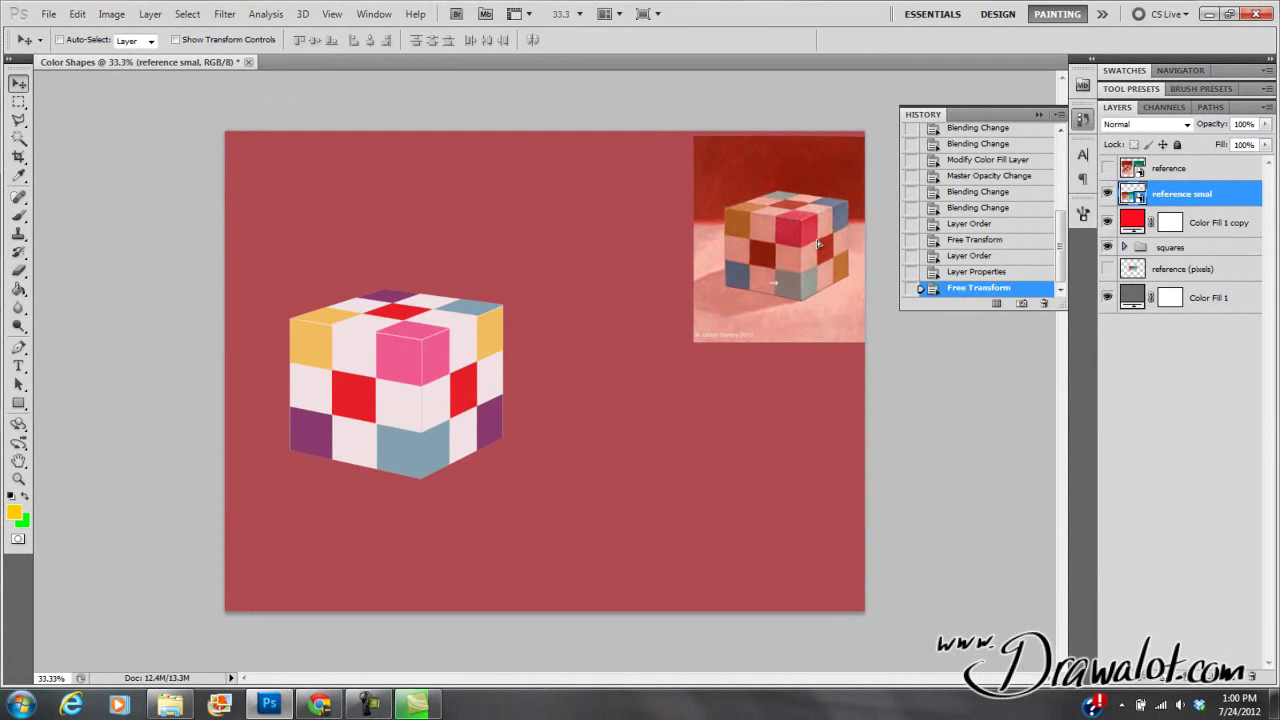
# Step: Duplicate Color Fill 1, dismiss the empty-bounds transform error, and delete the copy
pyautogui.click(1135, 300)
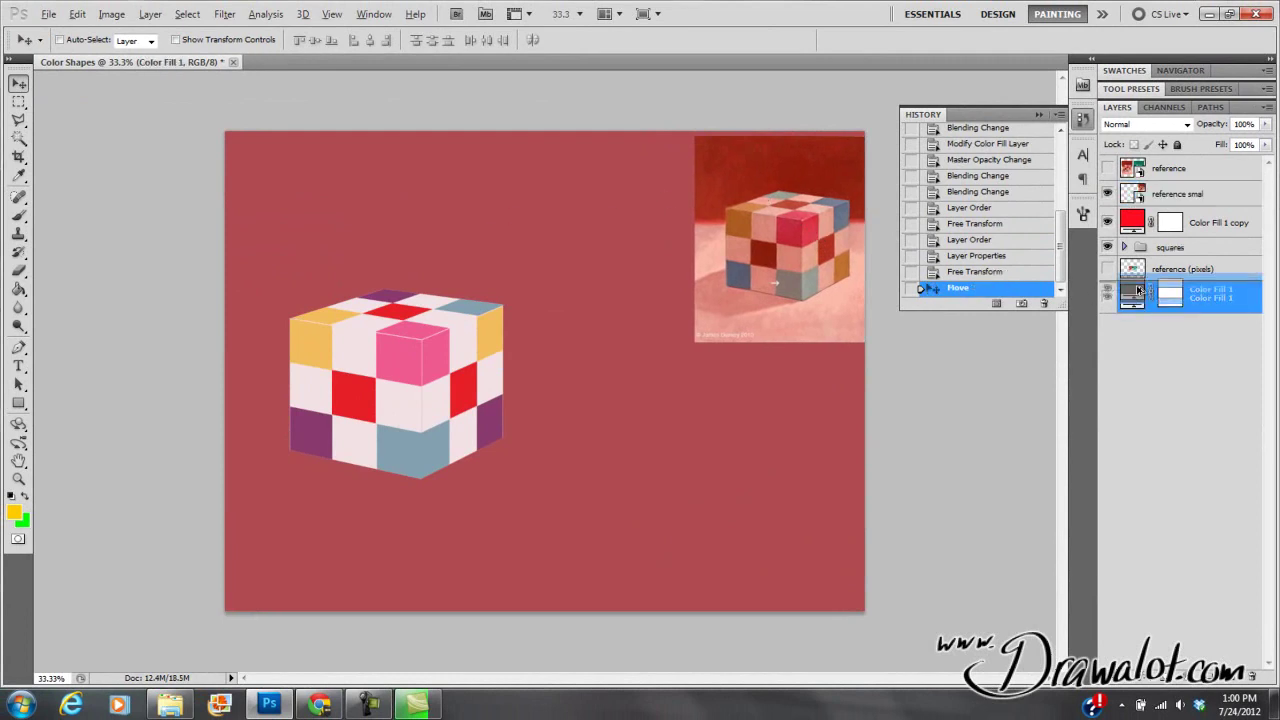
pyautogui.moveTo(1134, 304); pyautogui.dragTo(1129, 292)
pyautogui.hotkey('ctrl', 't')
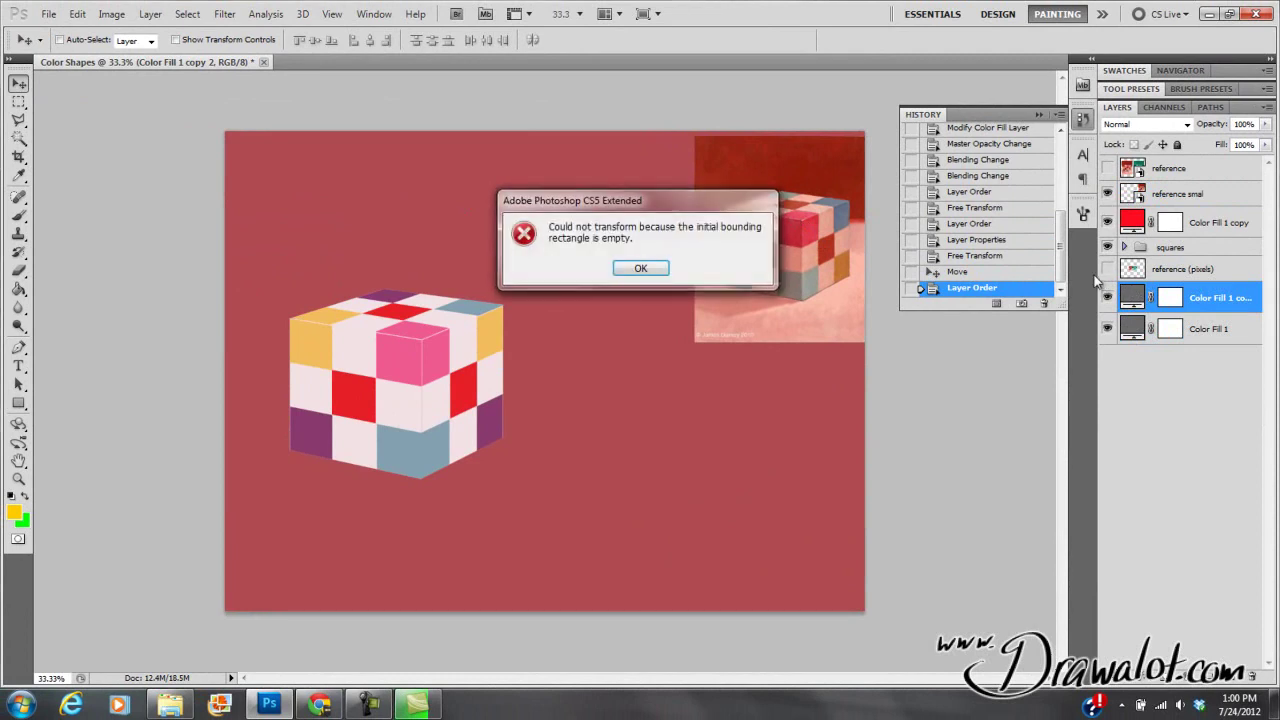
pyautogui.click(648, 270)
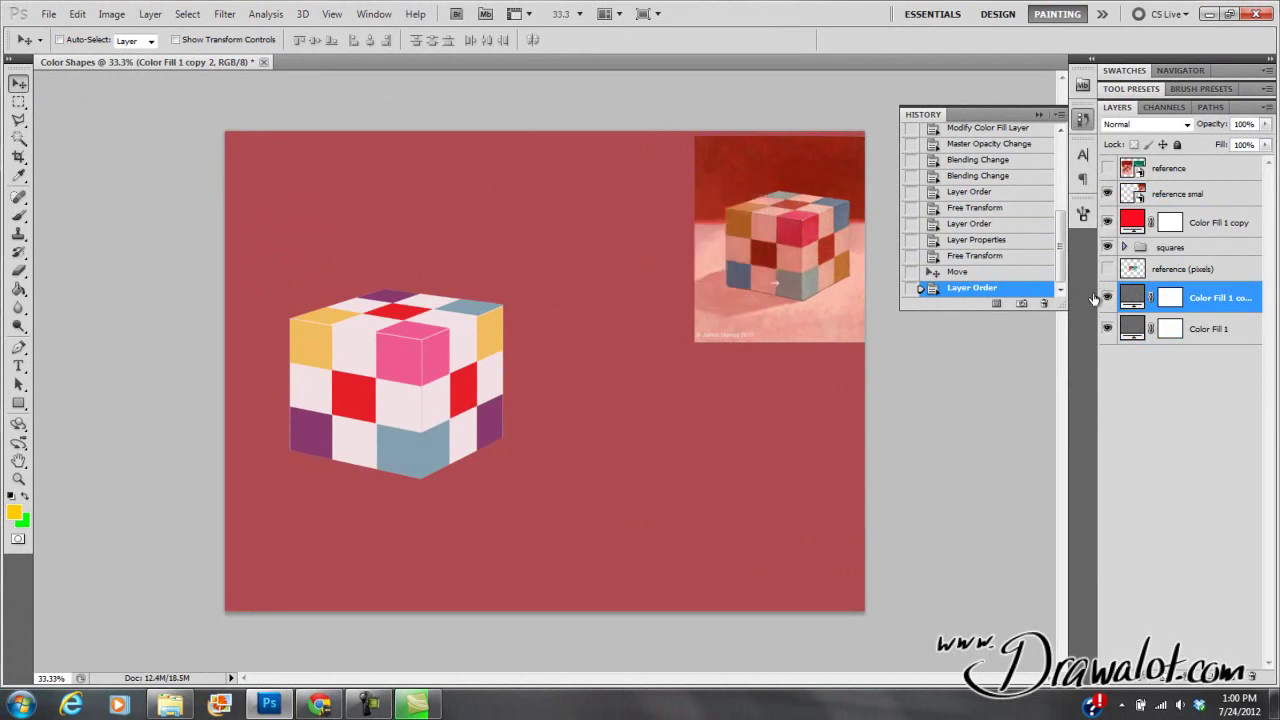
pyautogui.moveTo(1172, 305); pyautogui.dragTo(1251, 675)
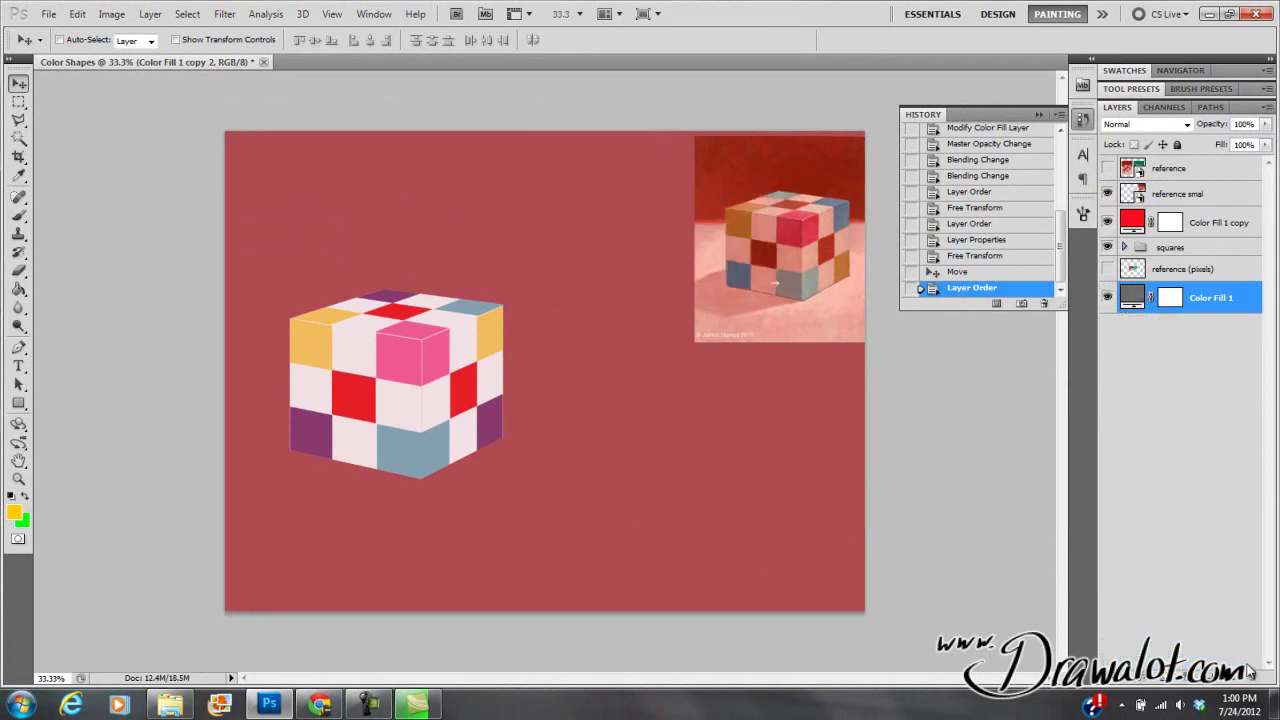
# Step: Draw a light-grey rectangle shape layer, Shape 2, covering the lower canvas
pyautogui.click(19, 403)
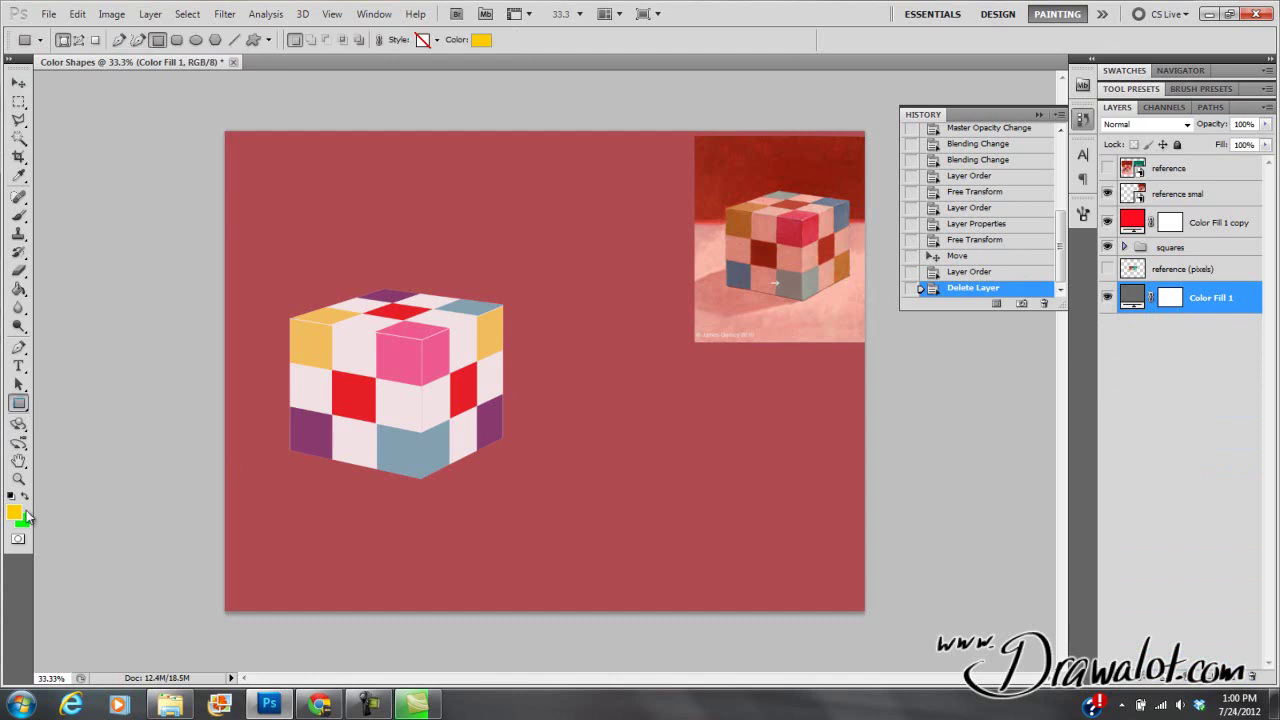
pyautogui.click(14, 513)
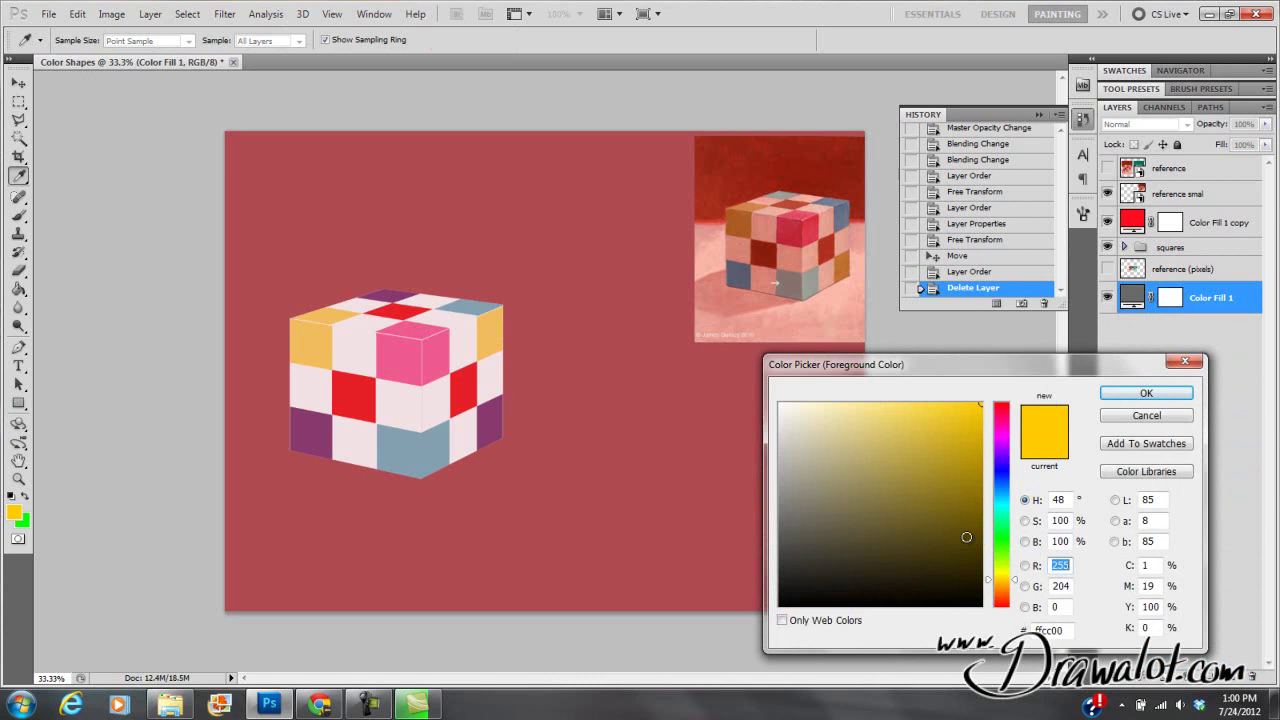
pyautogui.moveTo(962, 540); pyautogui.dragTo(988, 602)
pyautogui.click(1008, 603)
pyautogui.moveTo(831, 565)
pyautogui.mouseDown()
pyautogui.moveTo(777, 591)
pyautogui.moveTo(782, 464)
pyautogui.mouseUp()
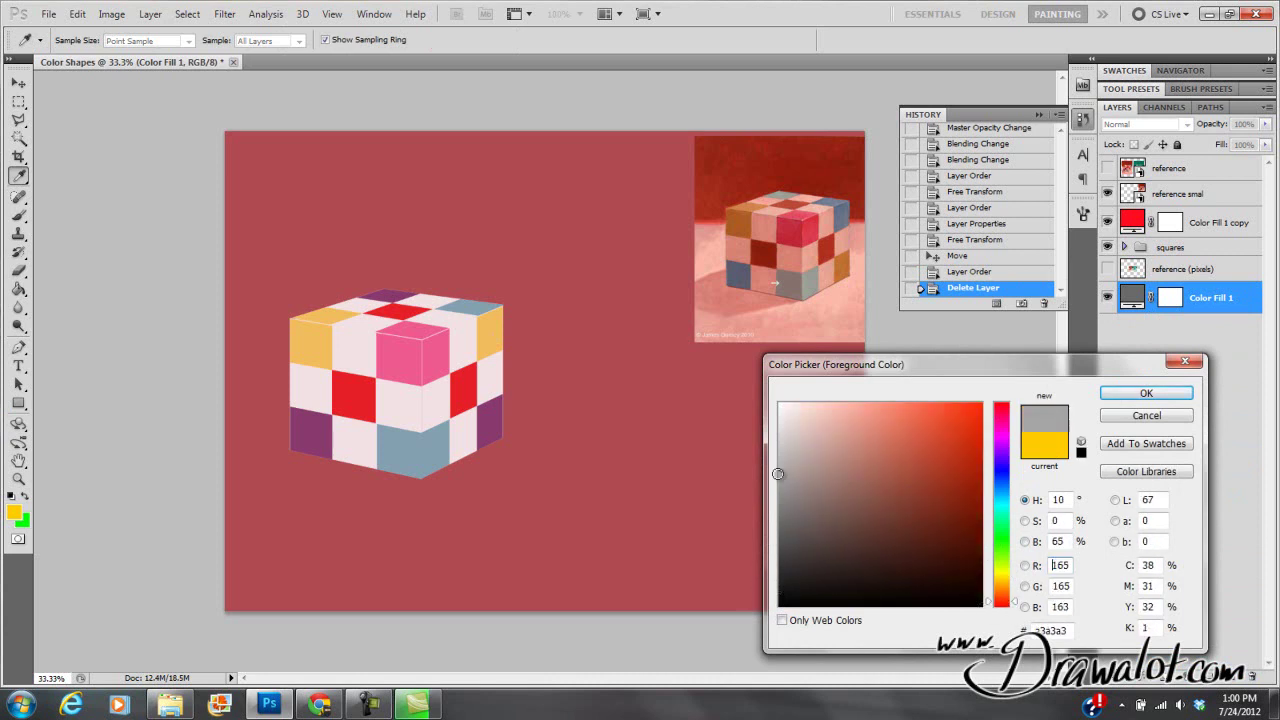
pyautogui.click(1115, 392)
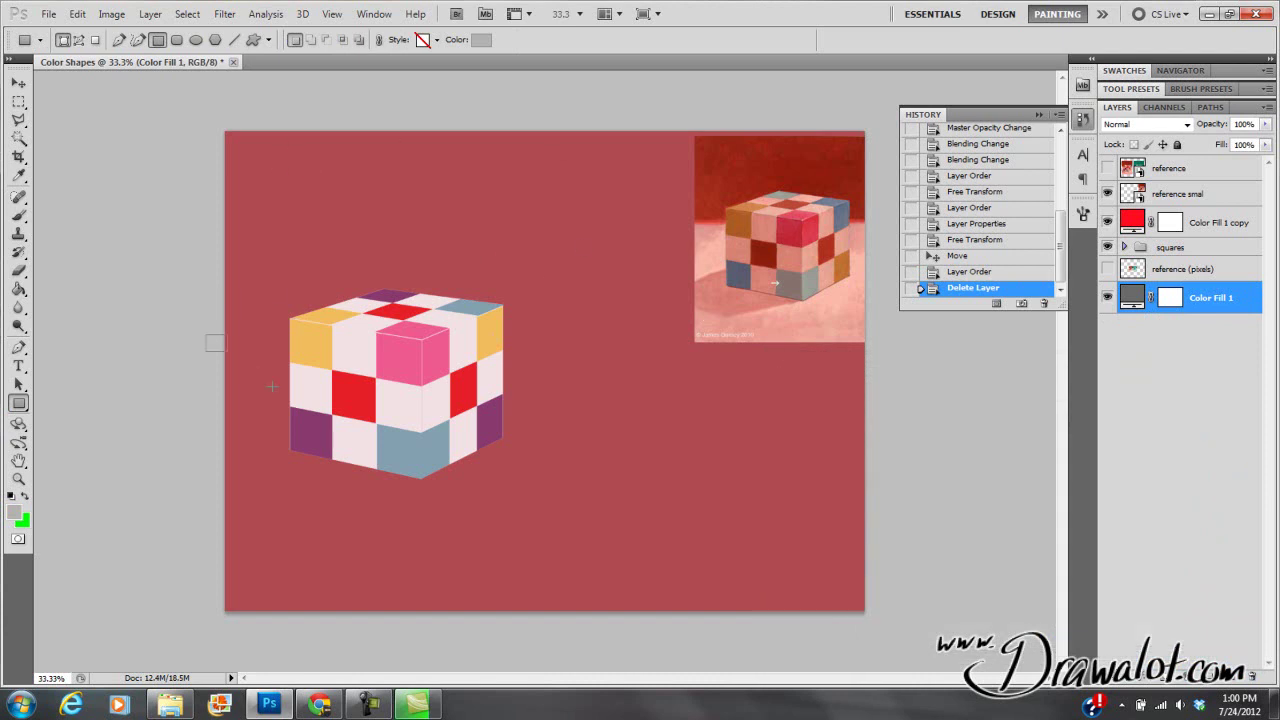
pyautogui.moveTo(206, 334); pyautogui.dragTo(904, 660)
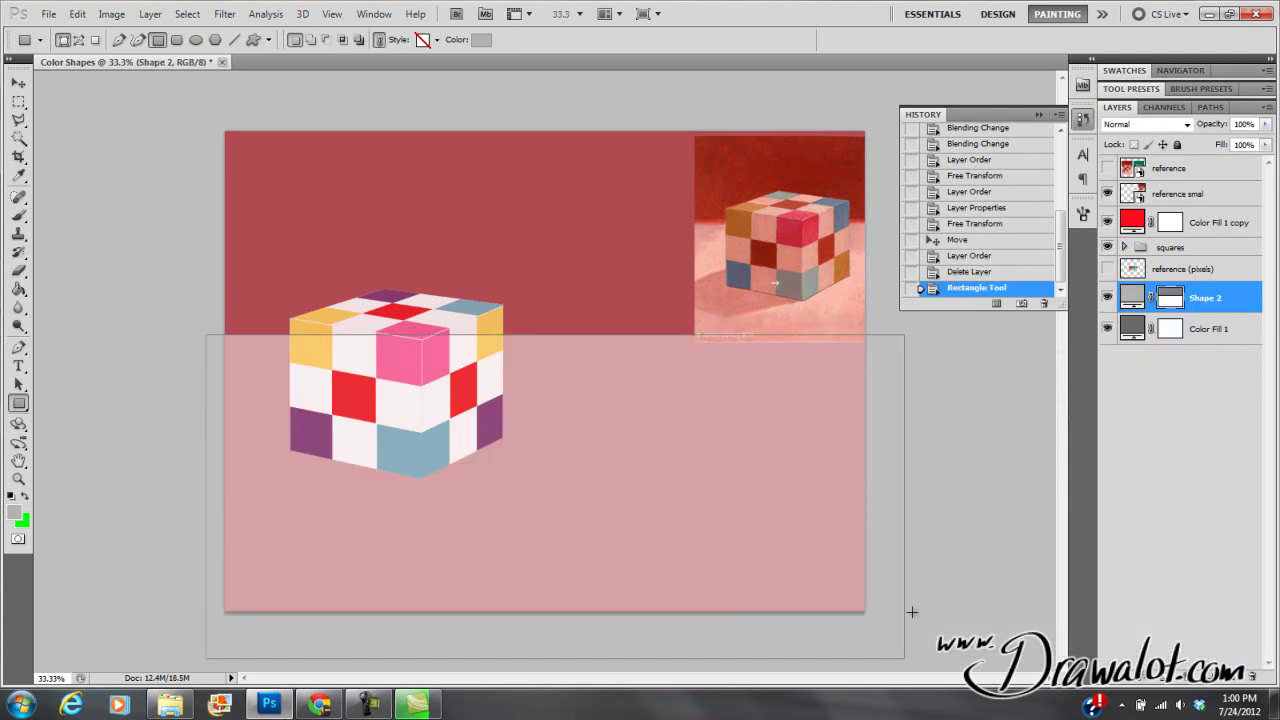
pyautogui.click(18, 83)
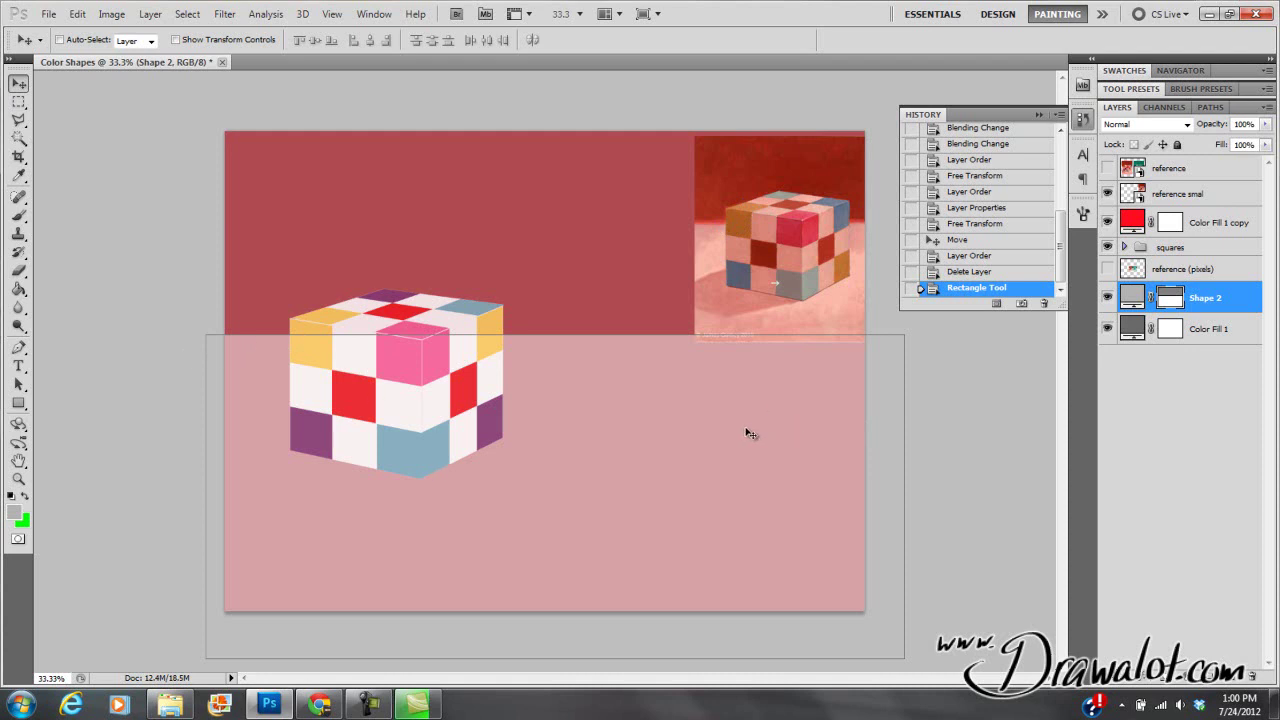
pyautogui.moveTo(748, 433); pyautogui.dragTo(766, 433)
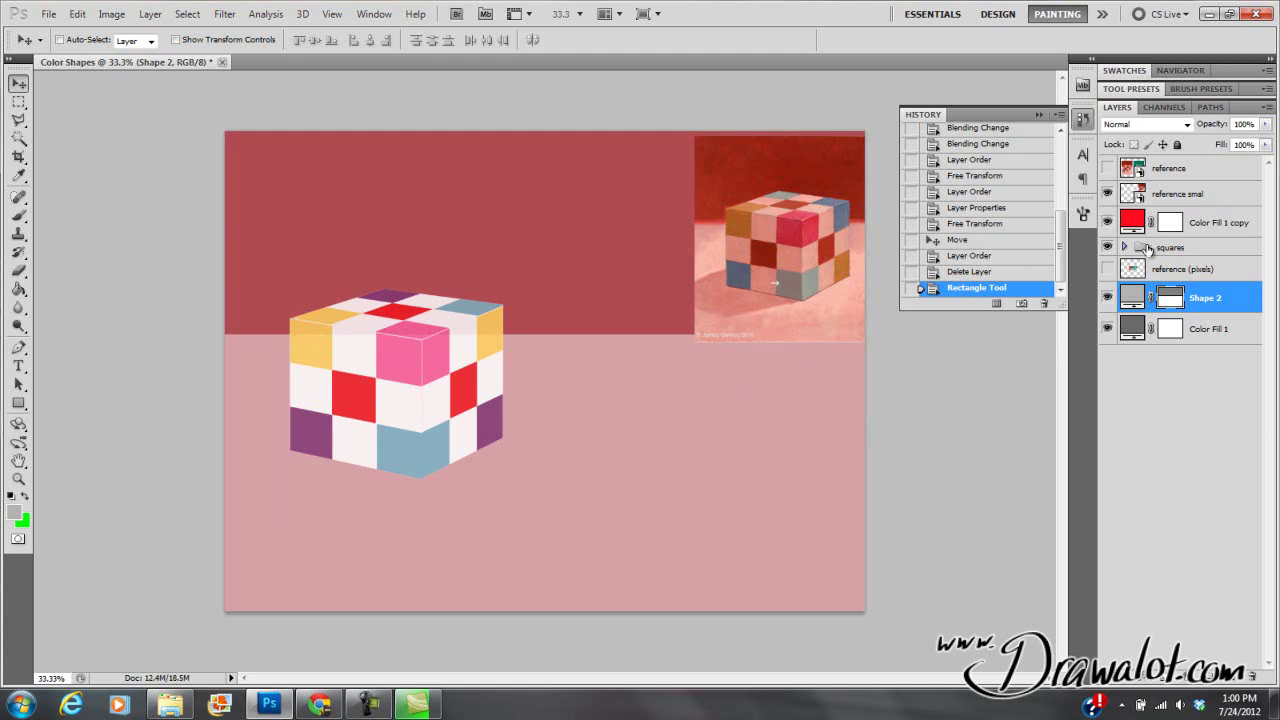
# Step: Set the squares group's opacity to 100%
pyautogui.click(1150, 248)
pyautogui.click(1265, 124)
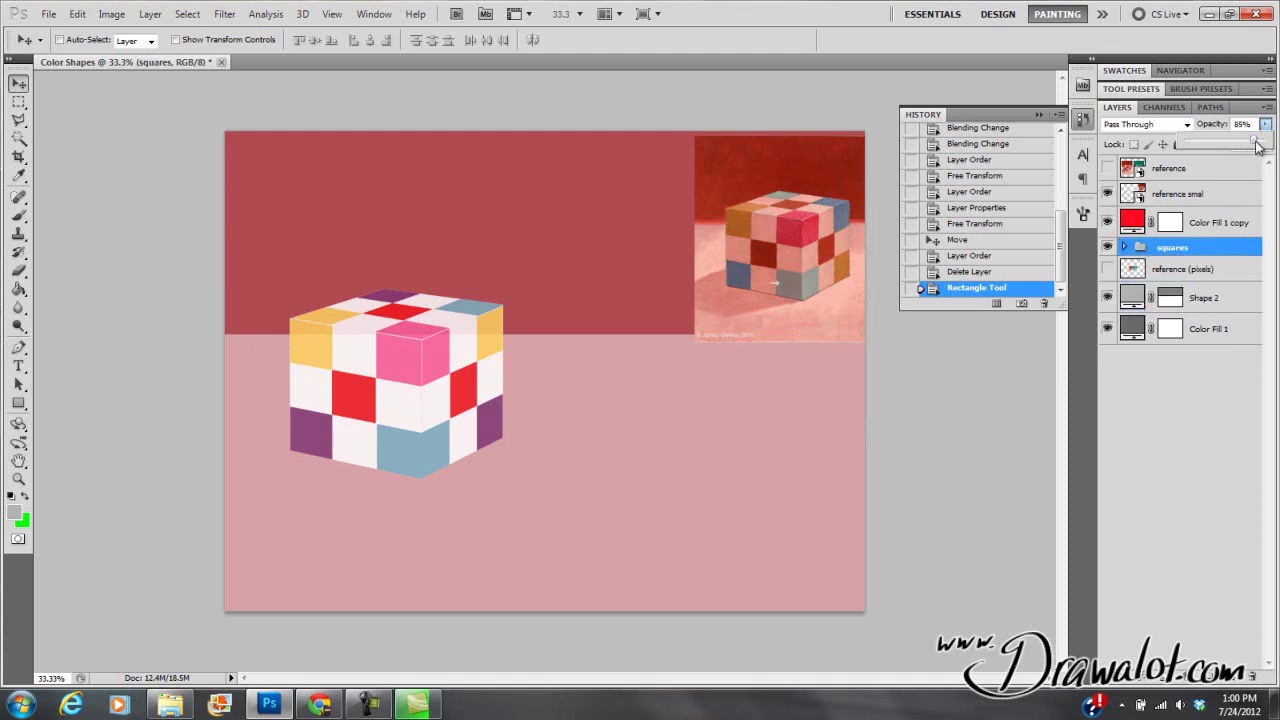
pyautogui.moveTo(1257, 146); pyautogui.dragTo(1270, 146)
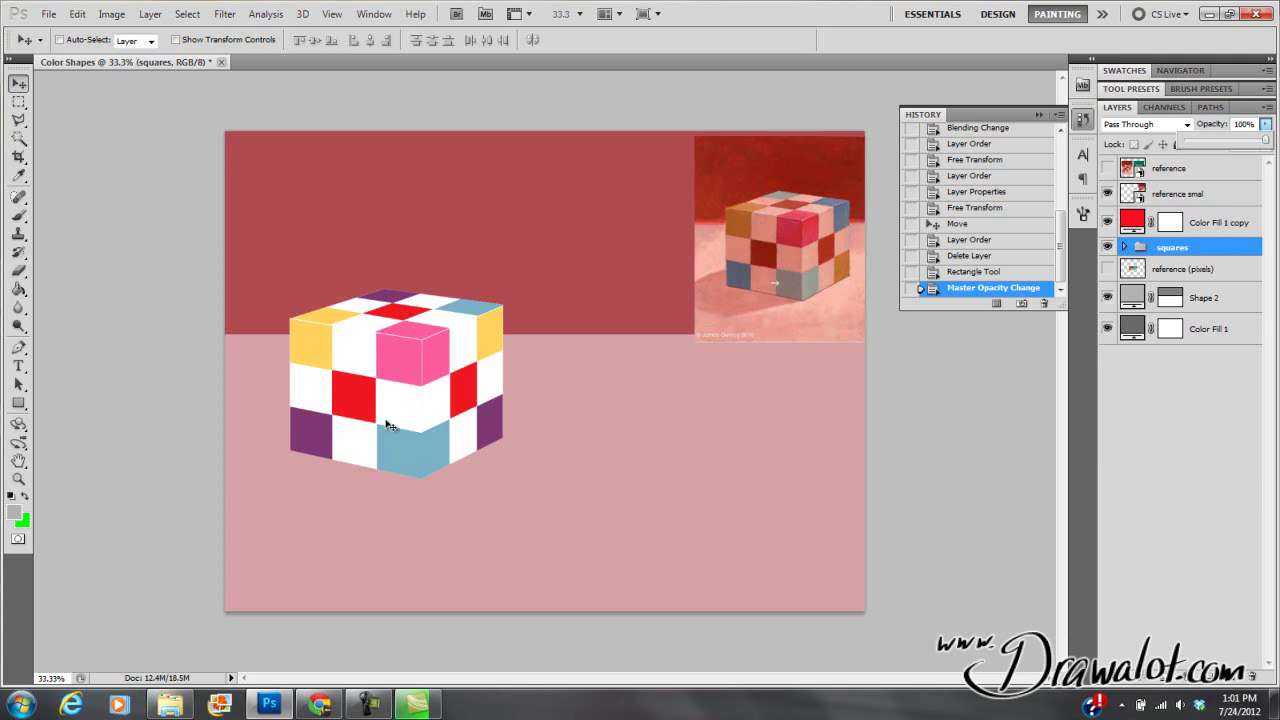
# Step: Expand the squares and side groups, toggle the base layer, and select its path with Direct Selection
pyautogui.click(1124, 247)
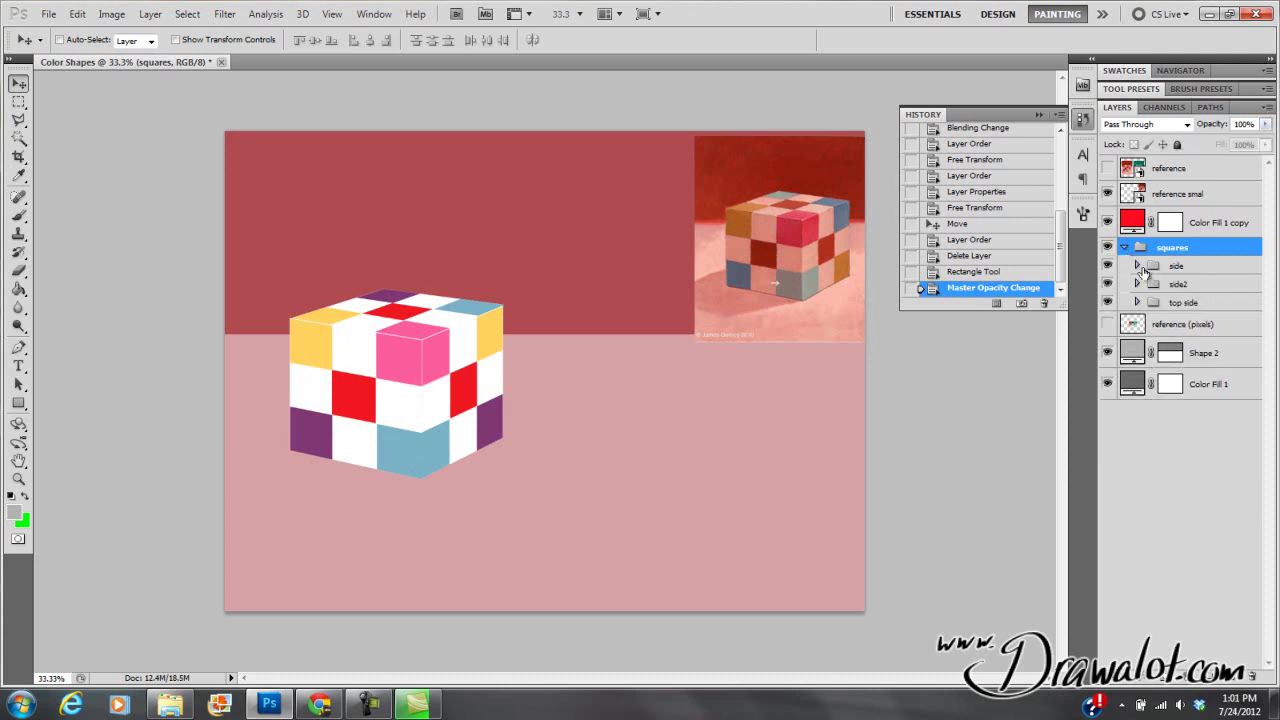
pyautogui.click(1129, 267)
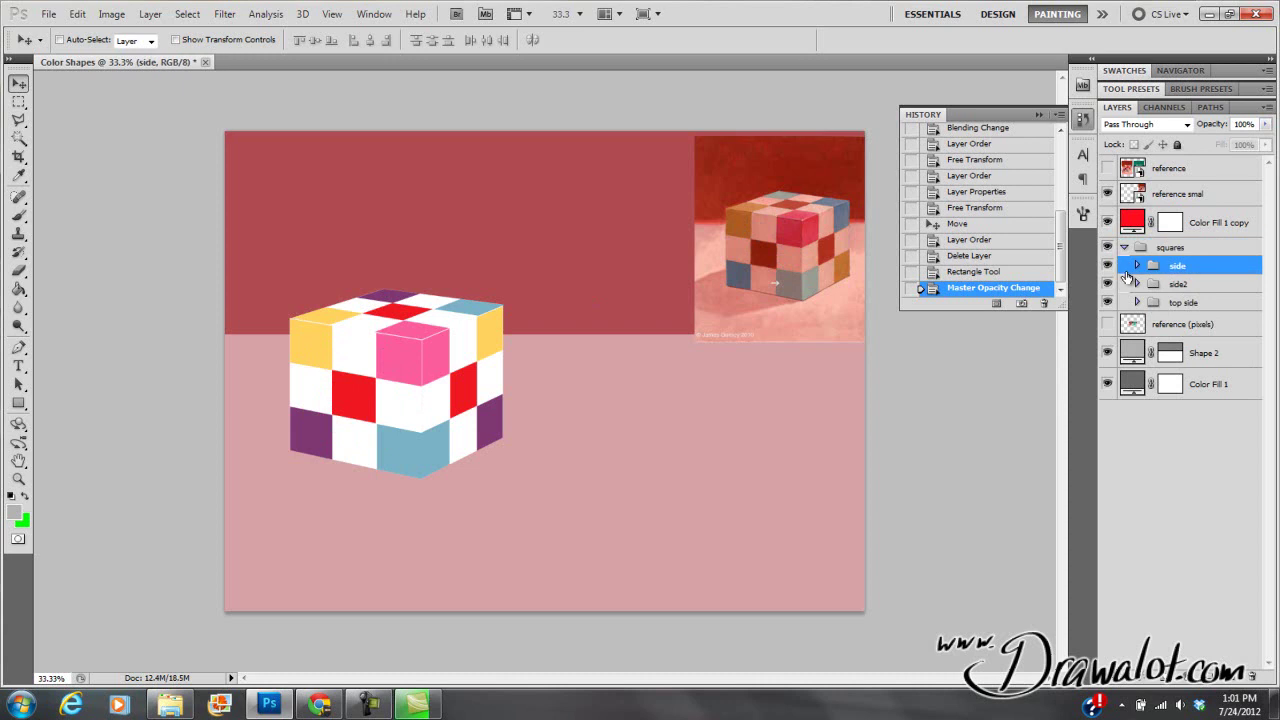
pyautogui.click(1107, 266)
pyautogui.click(1136, 266)
pyautogui.click(1165, 446)
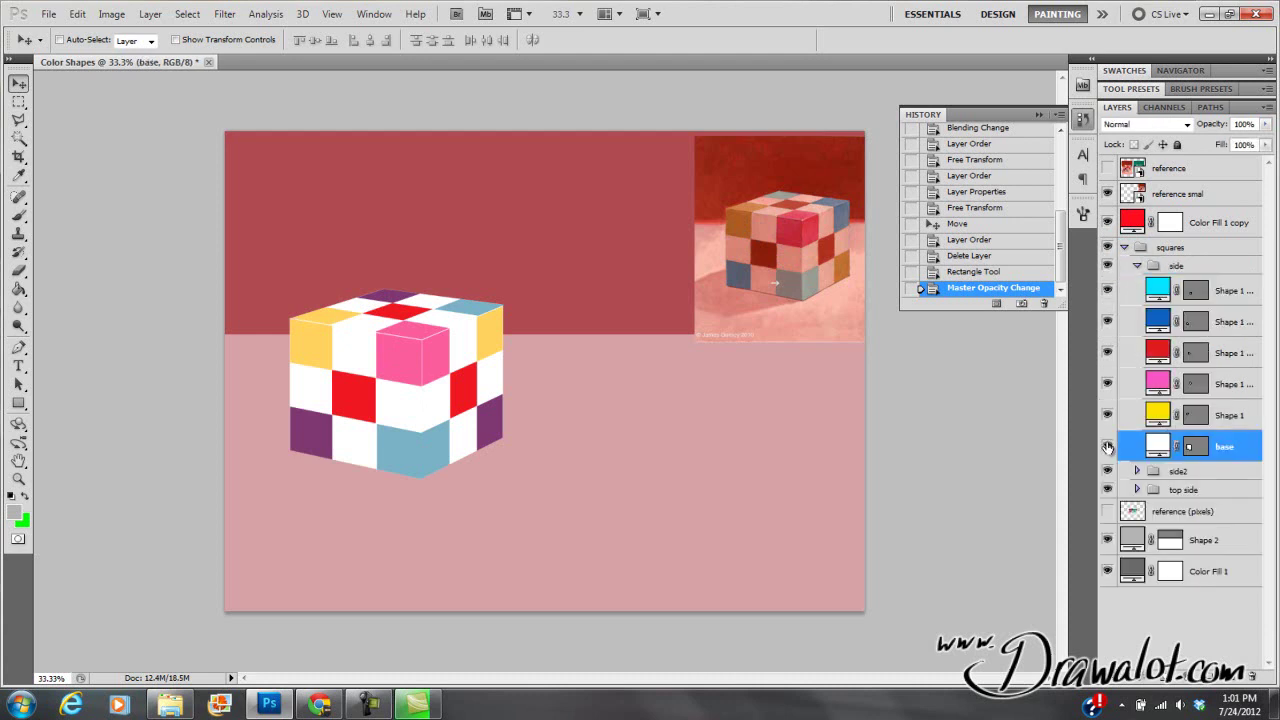
pyautogui.click(1107, 447)
pyautogui.click(1107, 447)
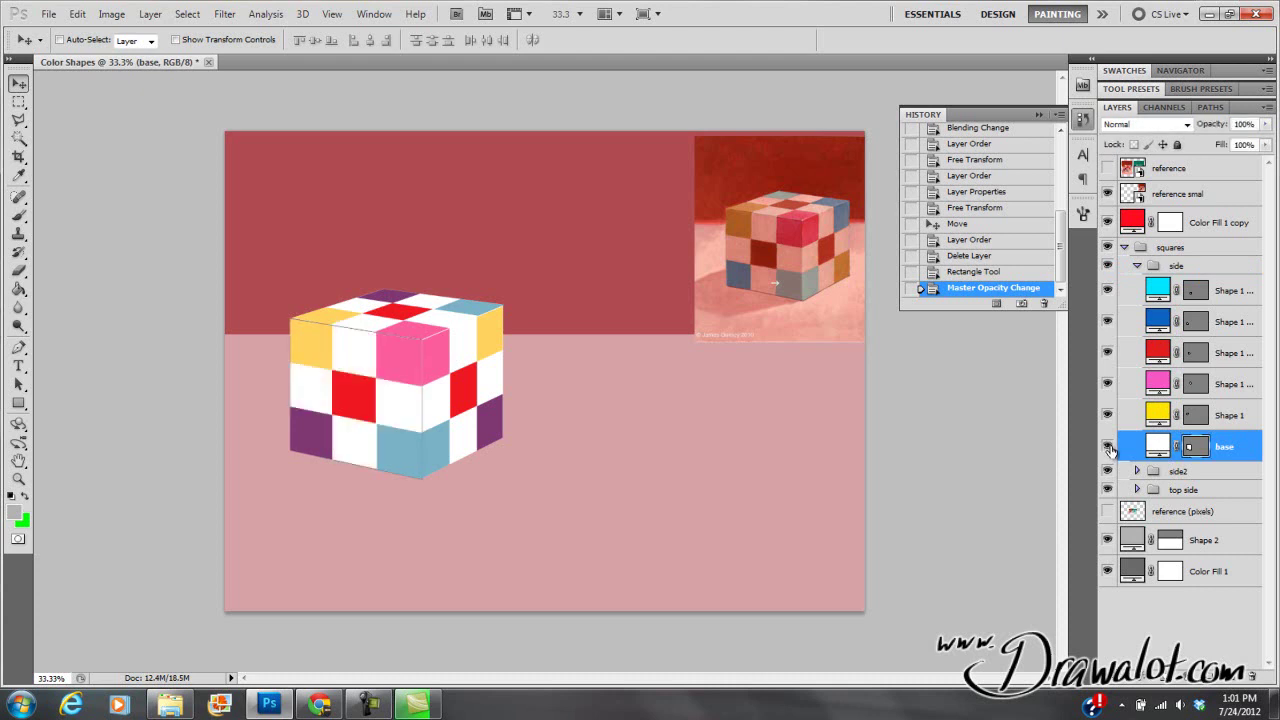
pyautogui.click(1192, 450)
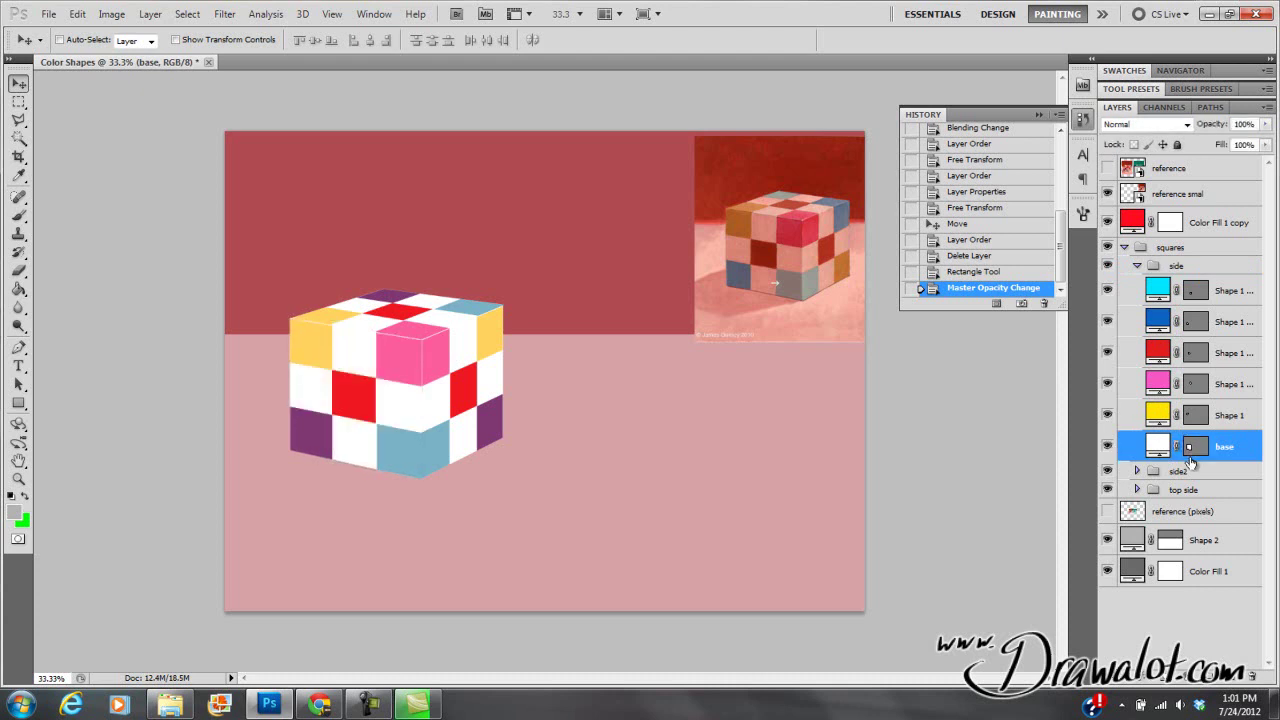
pyautogui.click(18, 384)
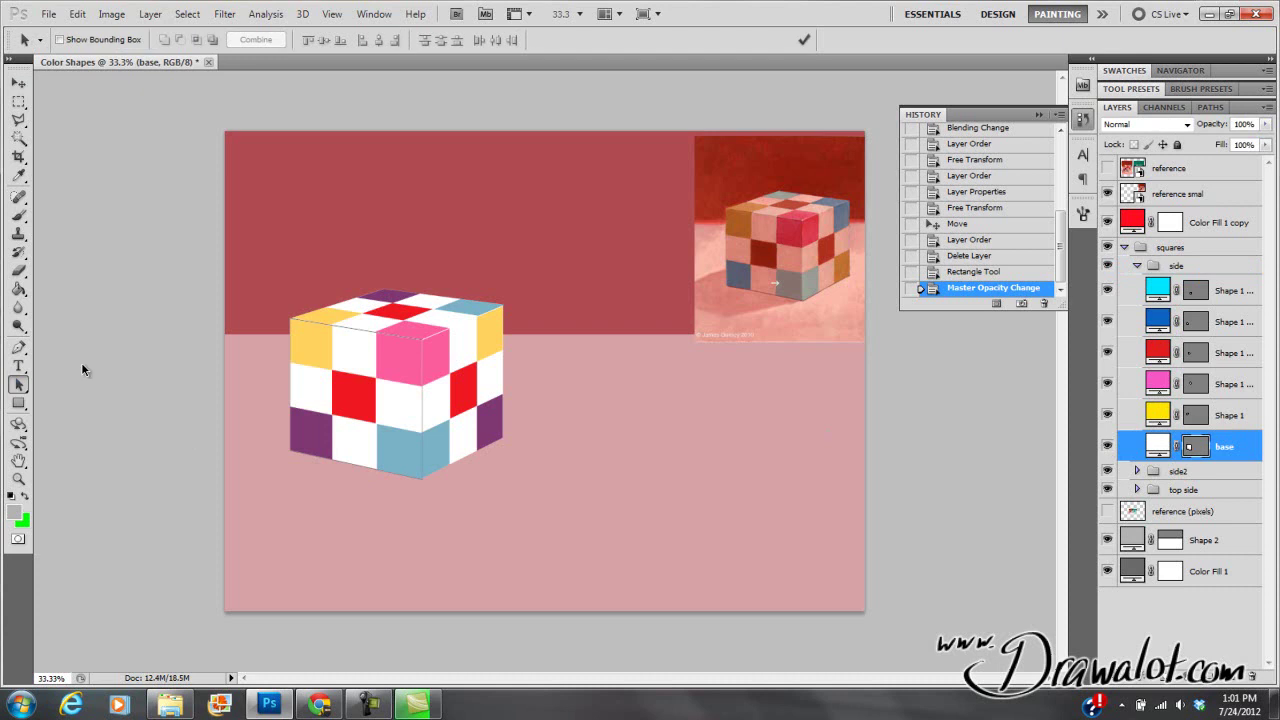
pyautogui.click(403, 411)
pyautogui.click(1160, 288)
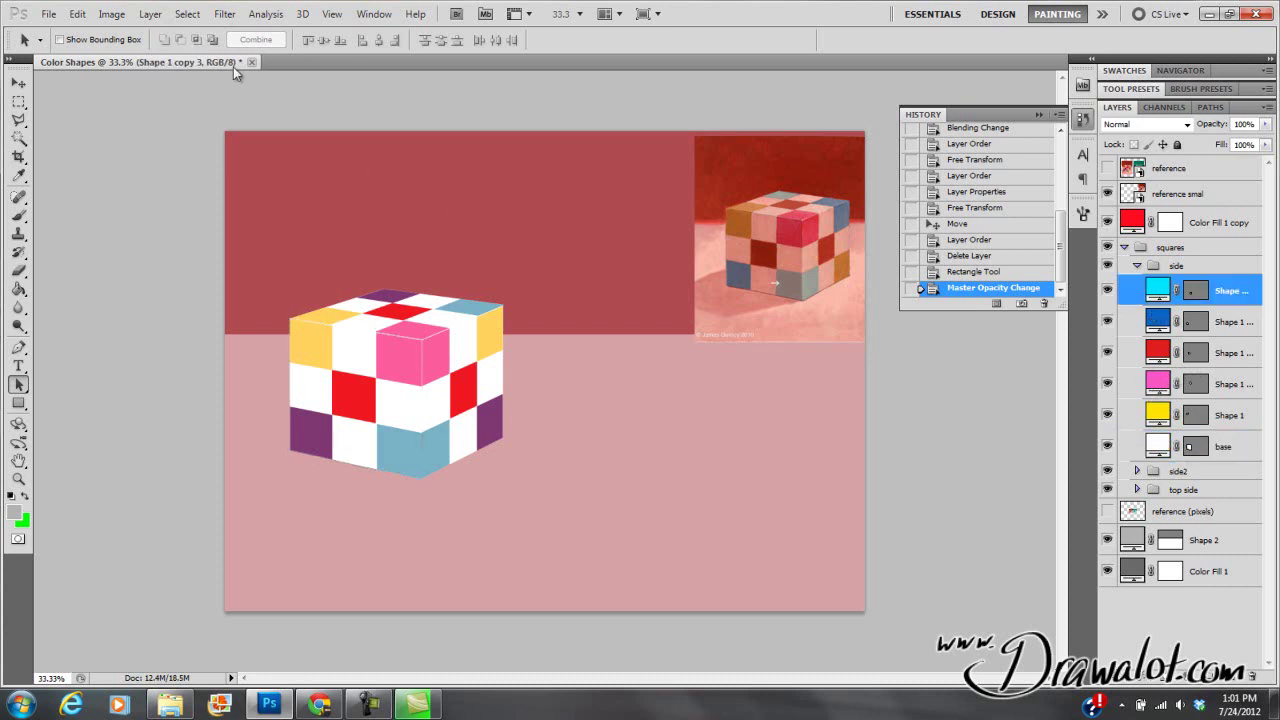
# Step: Add a black Solid Color fill layer, Color Fill 2, at about 16% opacity
pyautogui.click(150, 14)
pyautogui.moveTo(180, 137)
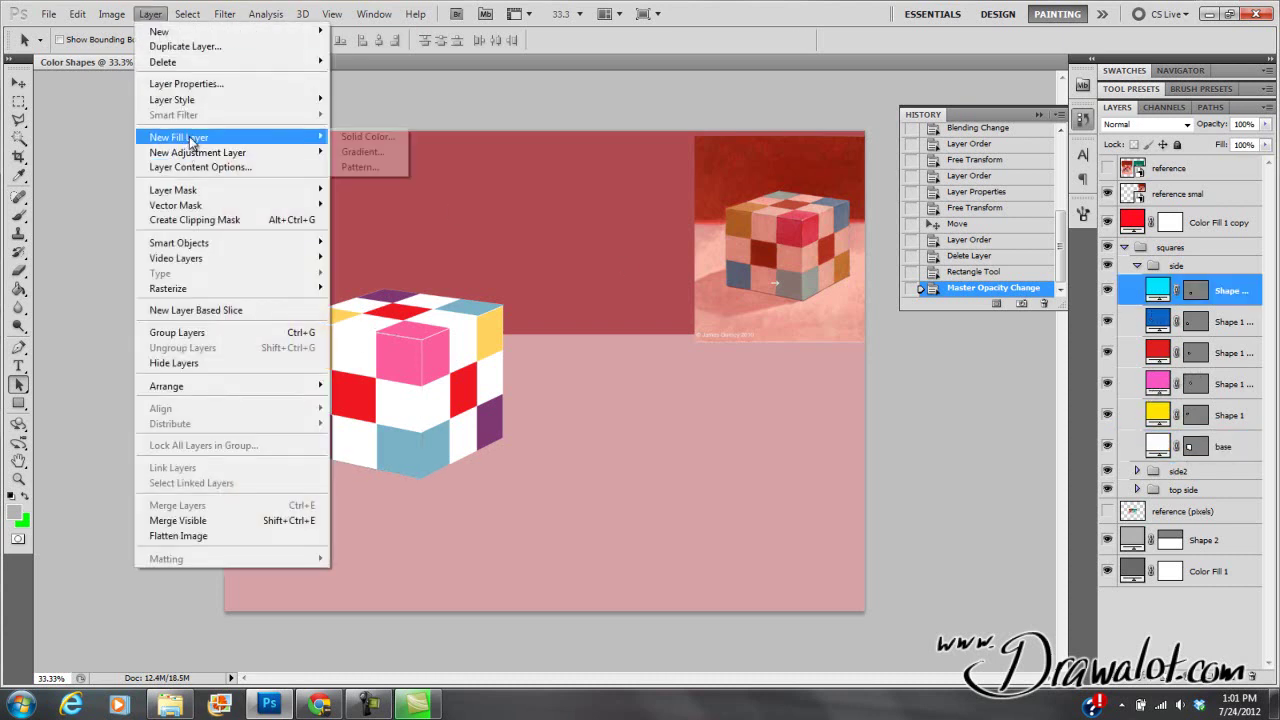
pyautogui.click(388, 138)
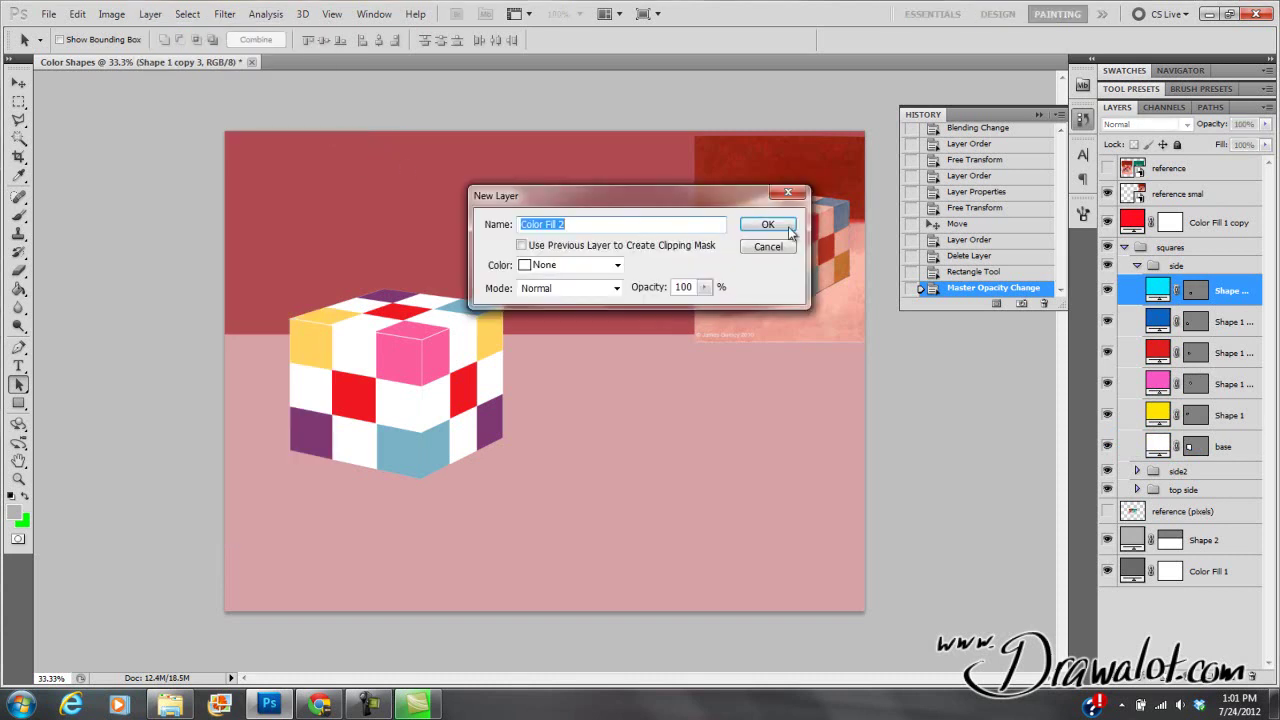
pyautogui.click(789, 229)
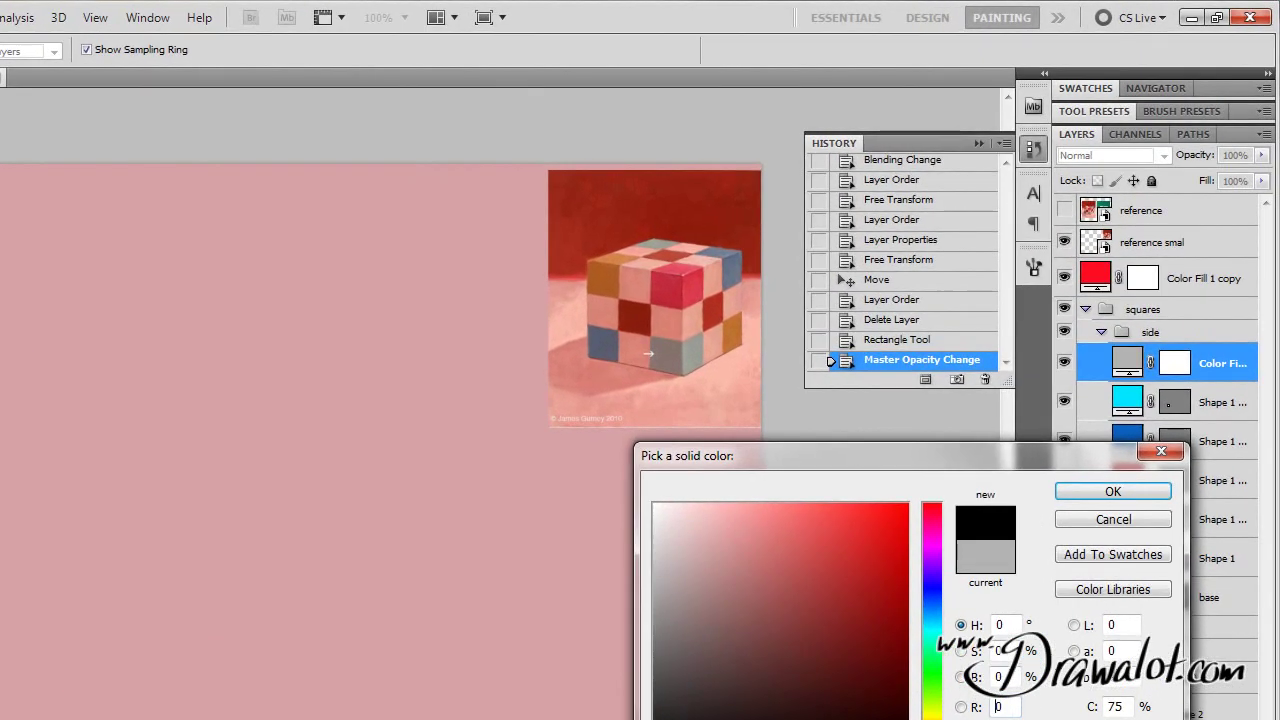
pyautogui.click(1113, 491)
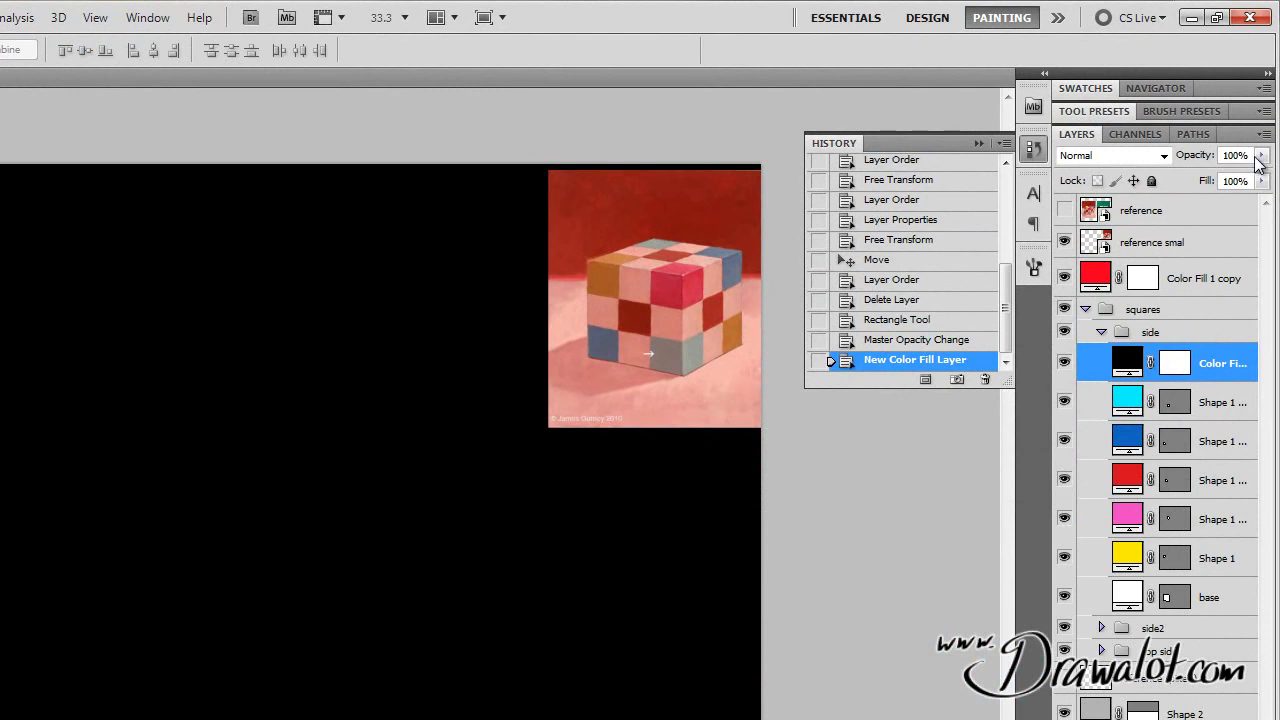
pyautogui.moveTo(1258, 160); pyautogui.dragTo(1175, 197)
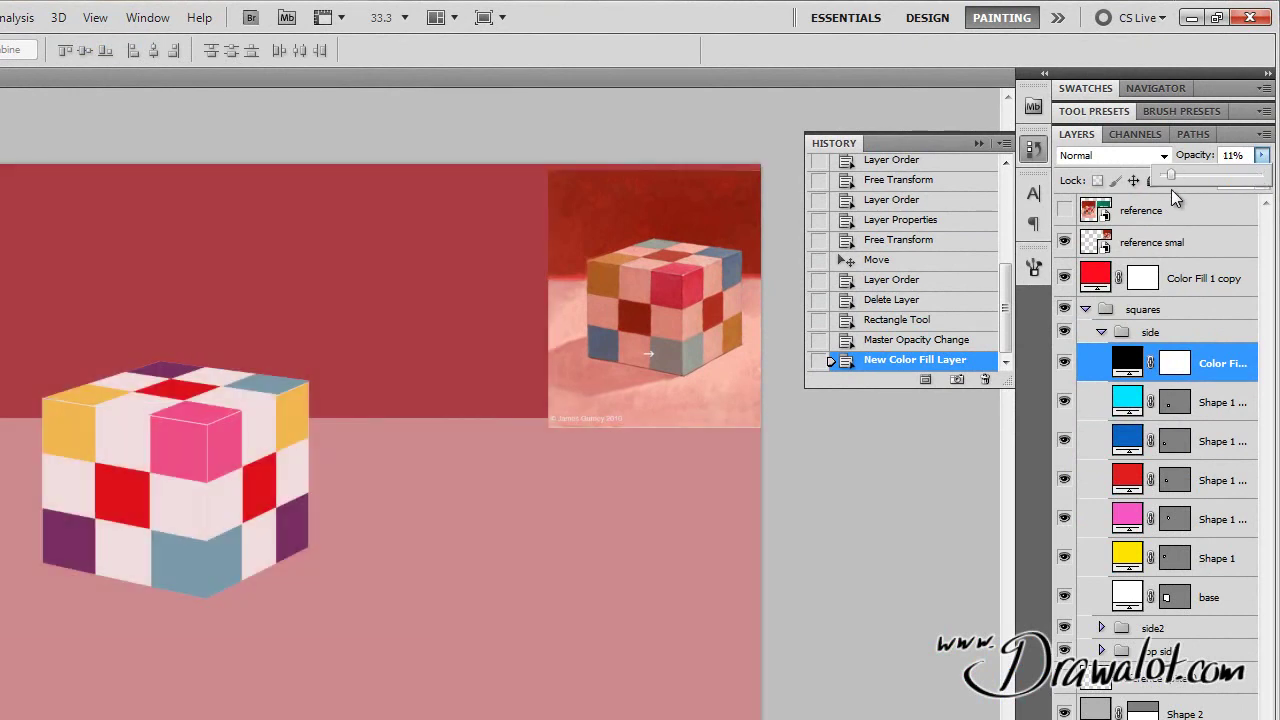
pyautogui.moveTo(1172, 190); pyautogui.dragTo(1180, 195)
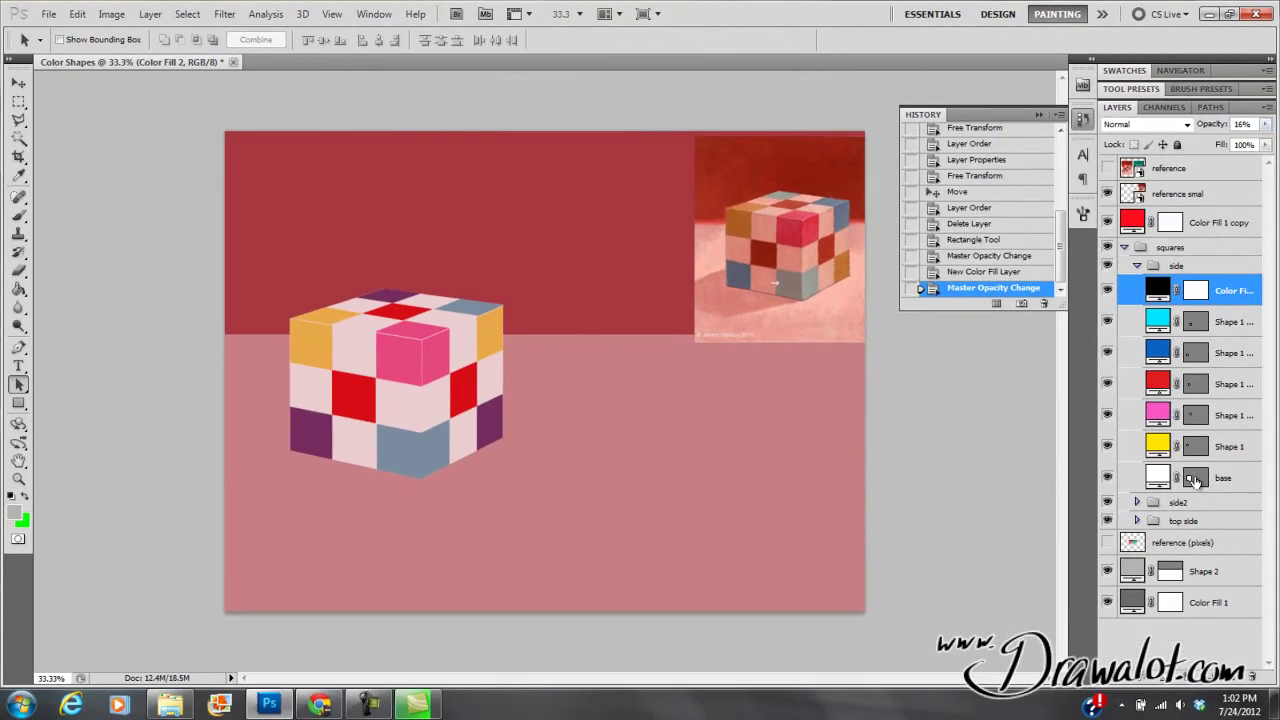
pyautogui.click(1190, 480)
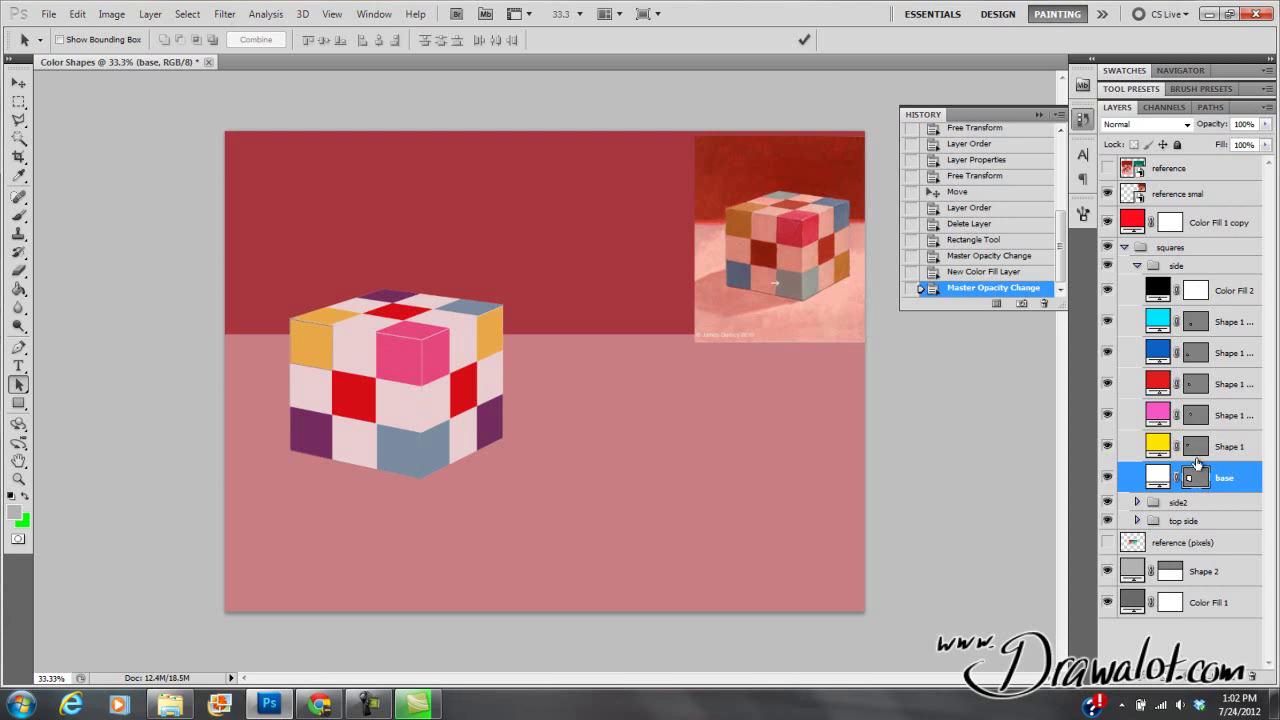
# Step: Copy the base layer's vector mask onto Color Fill 2 and set its opacity to 40%
pyautogui.click(1198, 452)
pyautogui.click(1197, 480)
pyautogui.moveTo(1194, 481); pyautogui.dragTo(1205, 285)
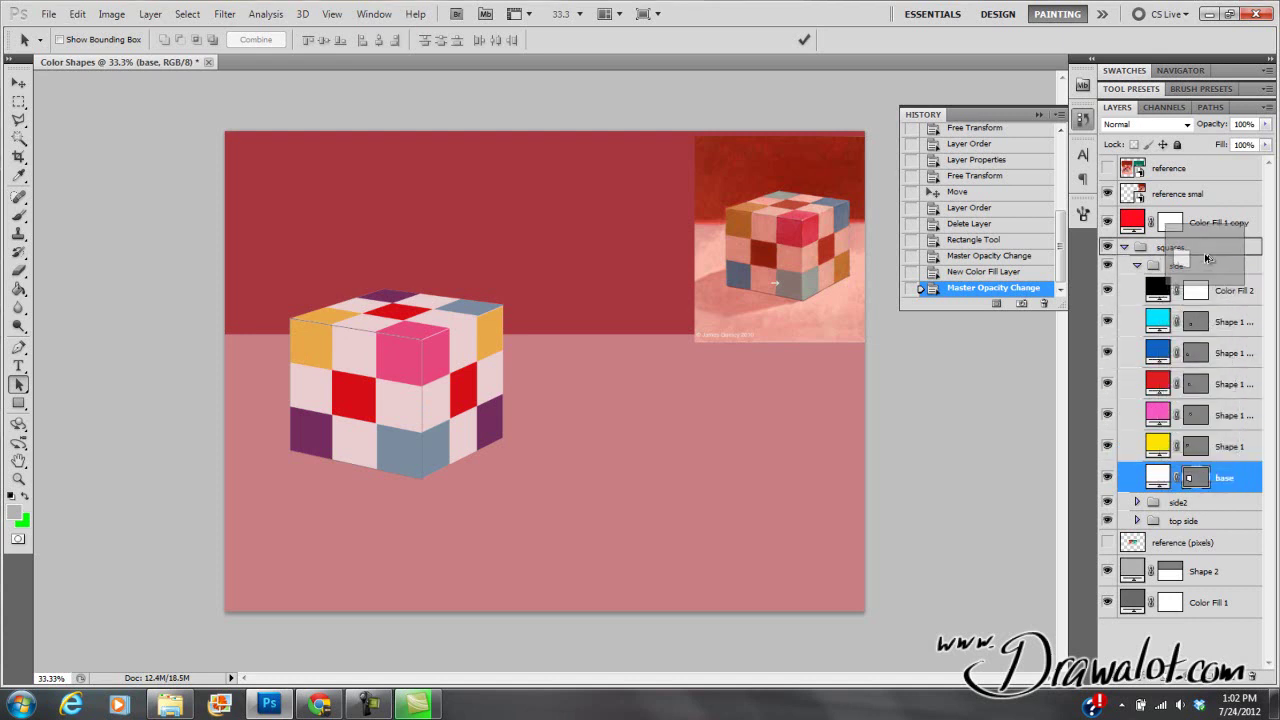
pyautogui.moveTo(1205, 285); pyautogui.dragTo(1202, 290)
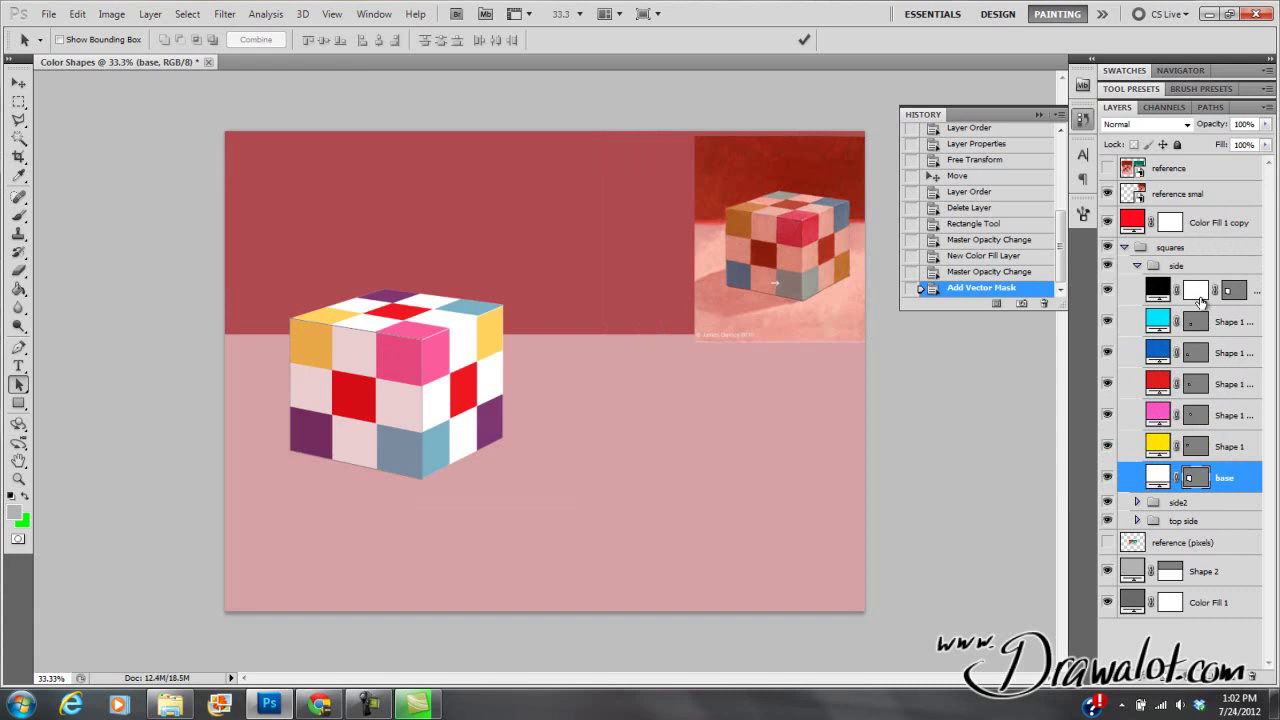
pyautogui.click(1166, 289)
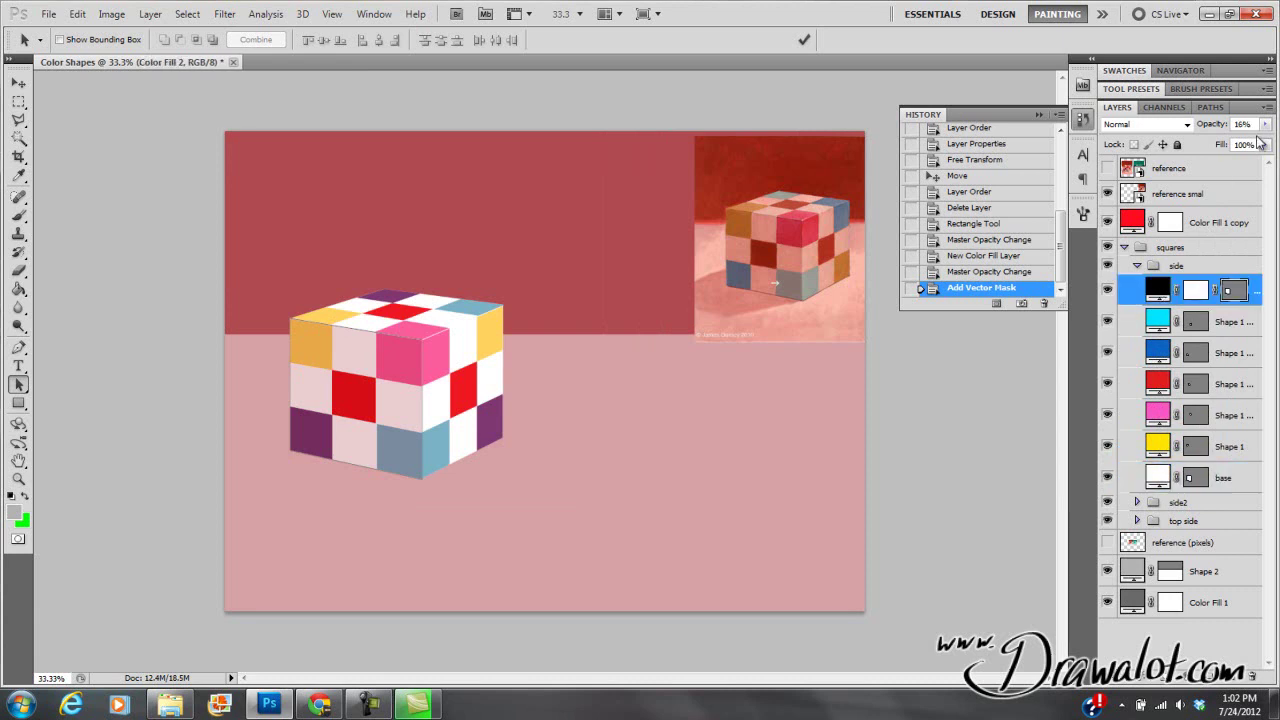
pyautogui.moveTo(1265, 124); pyautogui.dragTo(1220, 149)
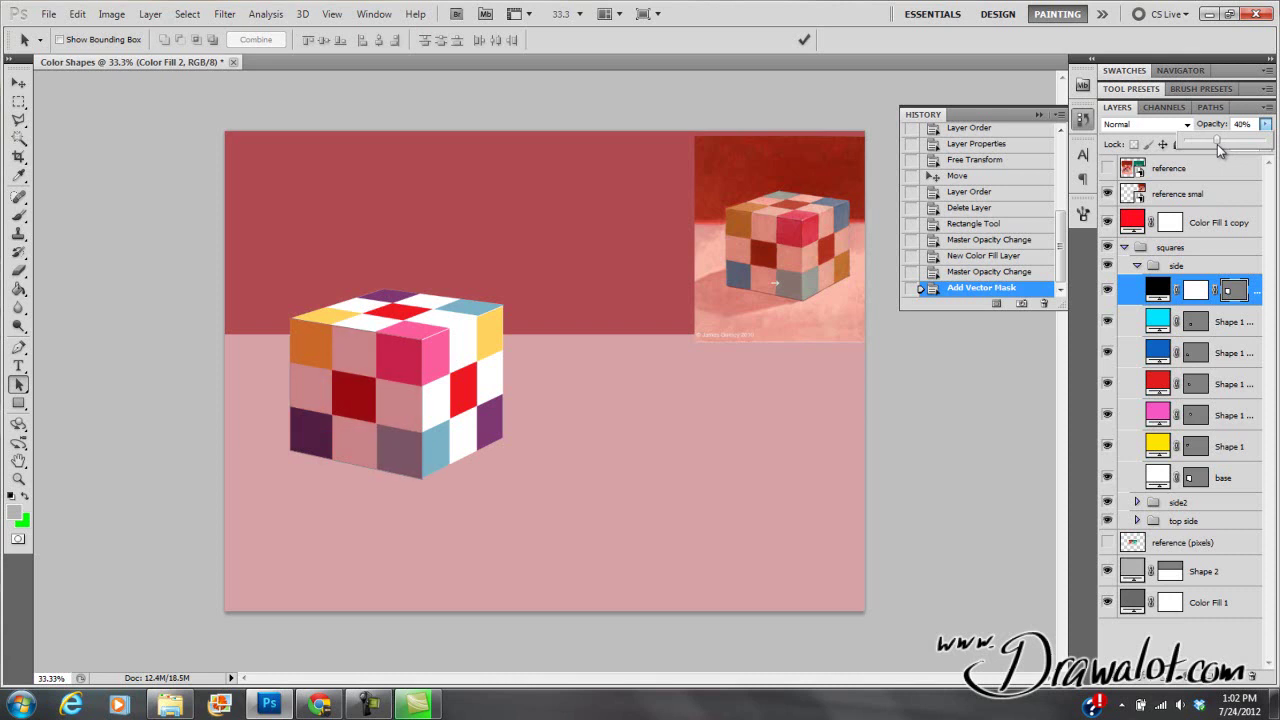
pyautogui.moveTo(1218, 149); pyautogui.dragTo(1217, 150)
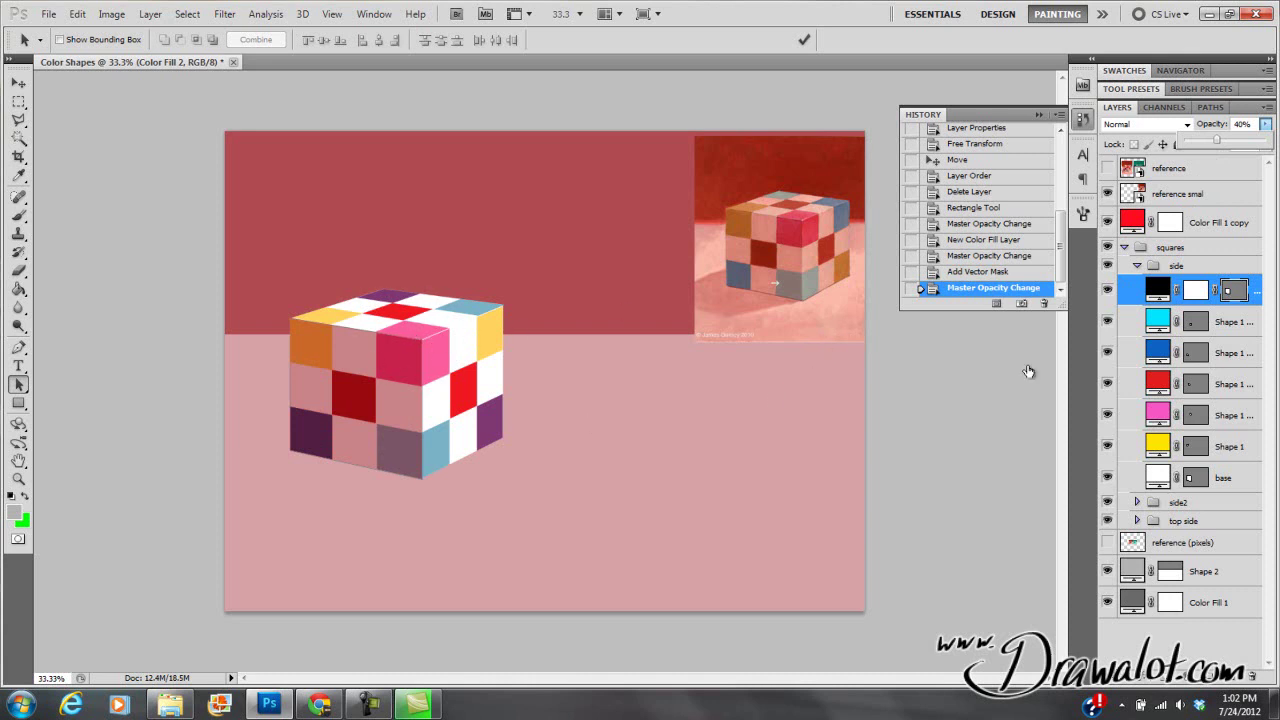
# Step: Duplicate the top face's base layer above its squares in the top-side group
pyautogui.click(1106, 283)
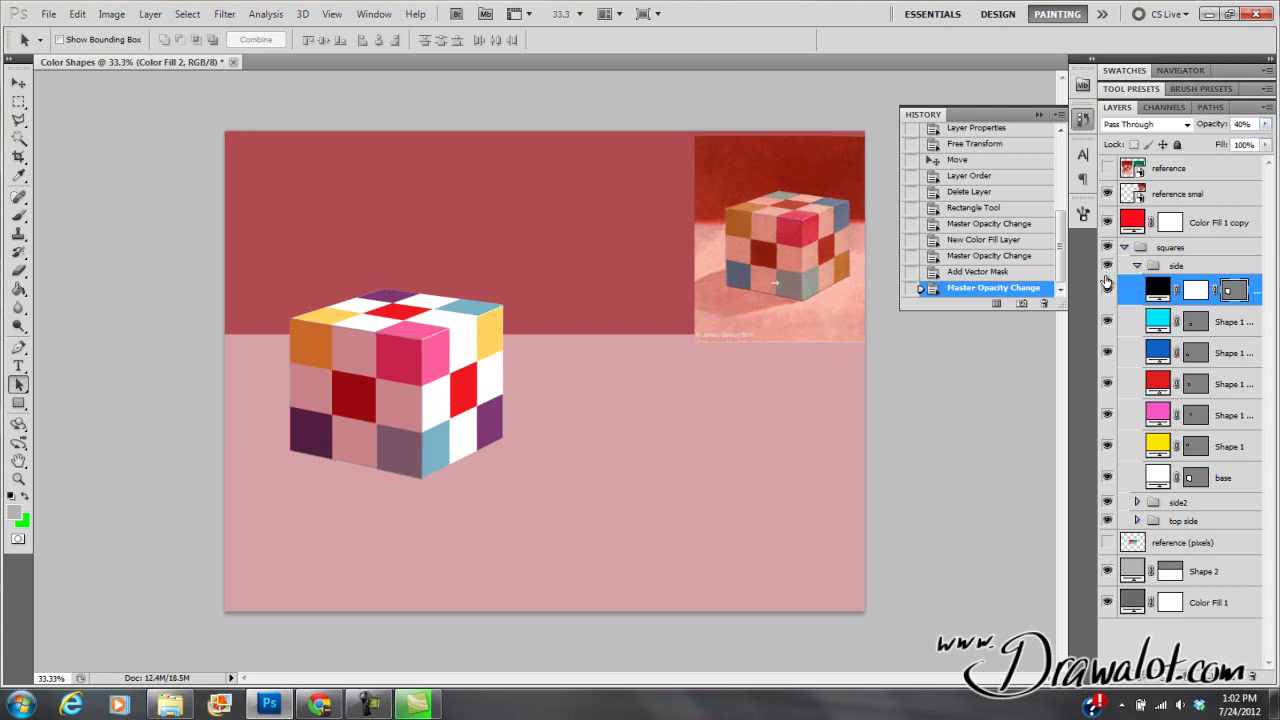
pyautogui.click(1136, 265)
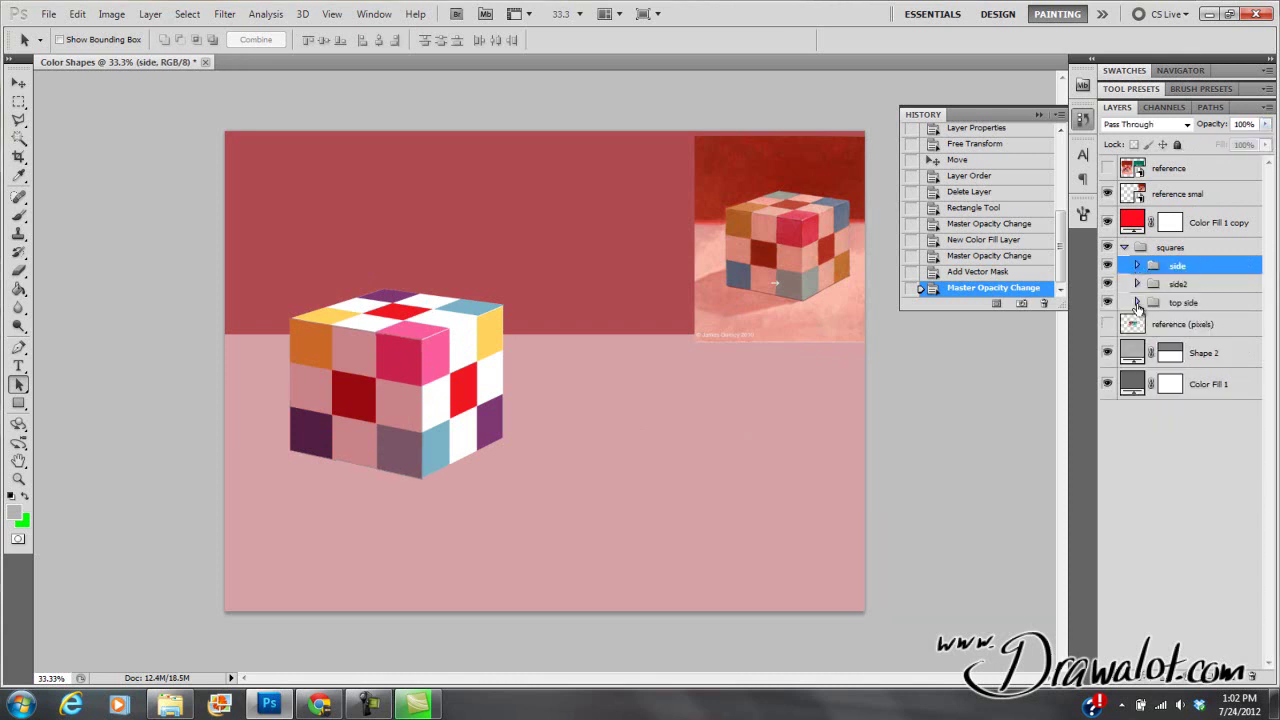
pyautogui.click(1137, 302)
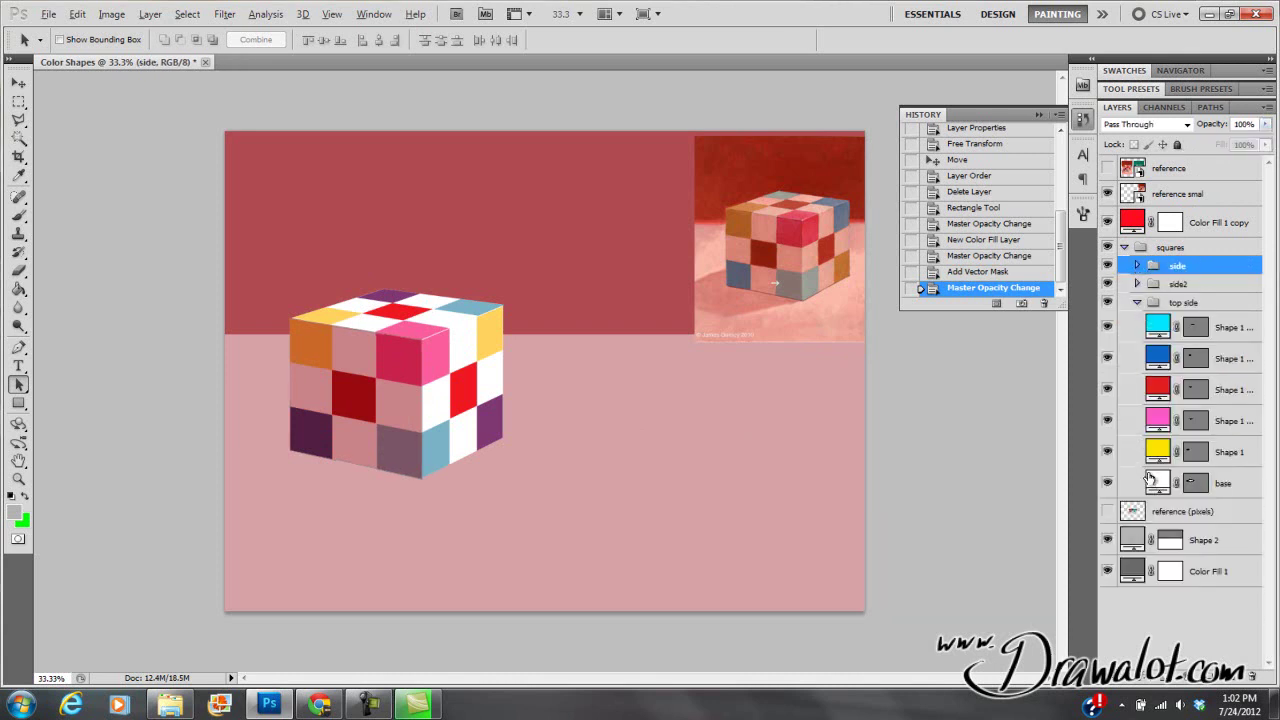
pyautogui.moveTo(1151, 480); pyautogui.dragTo(1154, 327)
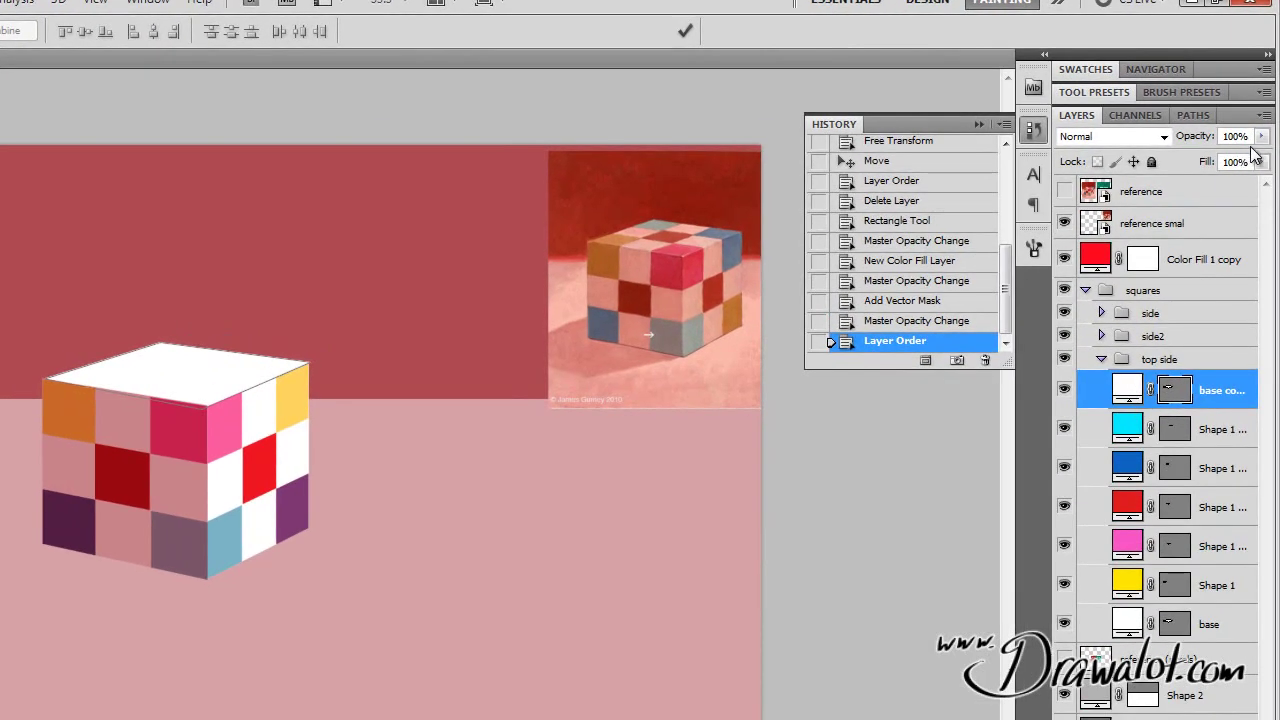
# Step: Set the white base copy to 45% opacity to pale the top squares
pyautogui.click(1261, 136)
pyautogui.moveTo(1257, 156); pyautogui.dragTo(1193, 175)
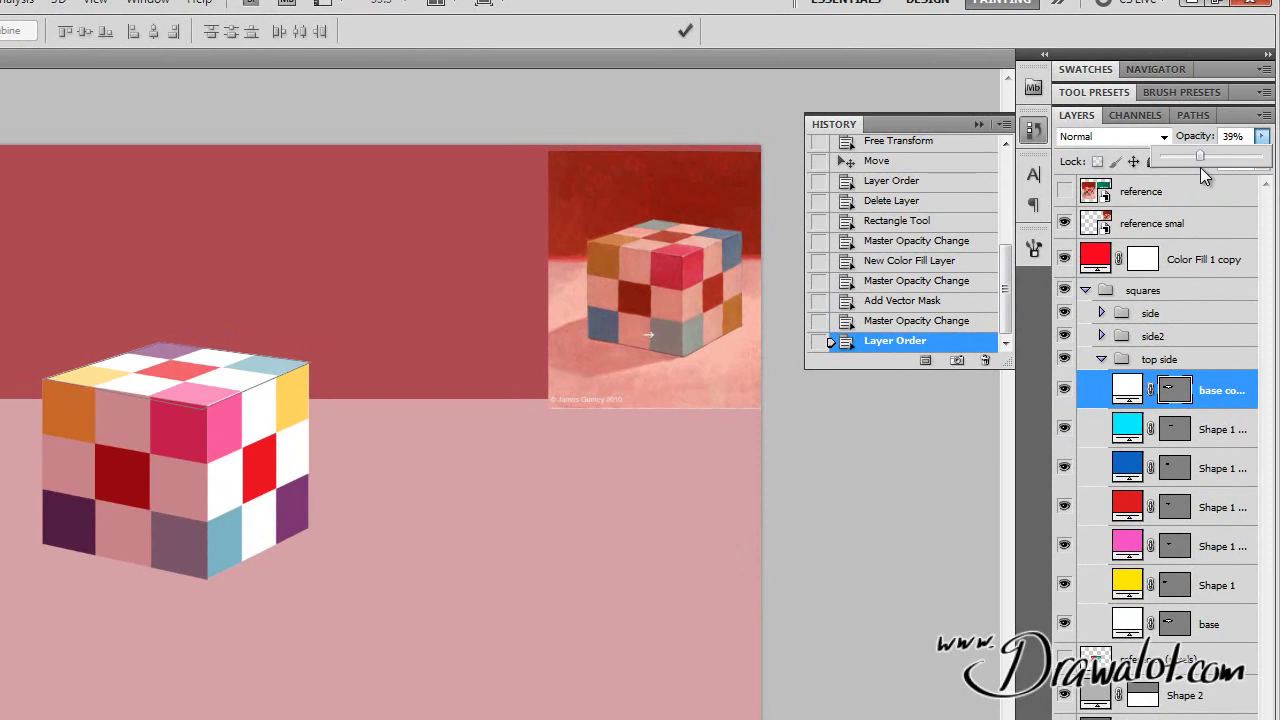
pyautogui.moveTo(1196, 167); pyautogui.dragTo(1206, 170)
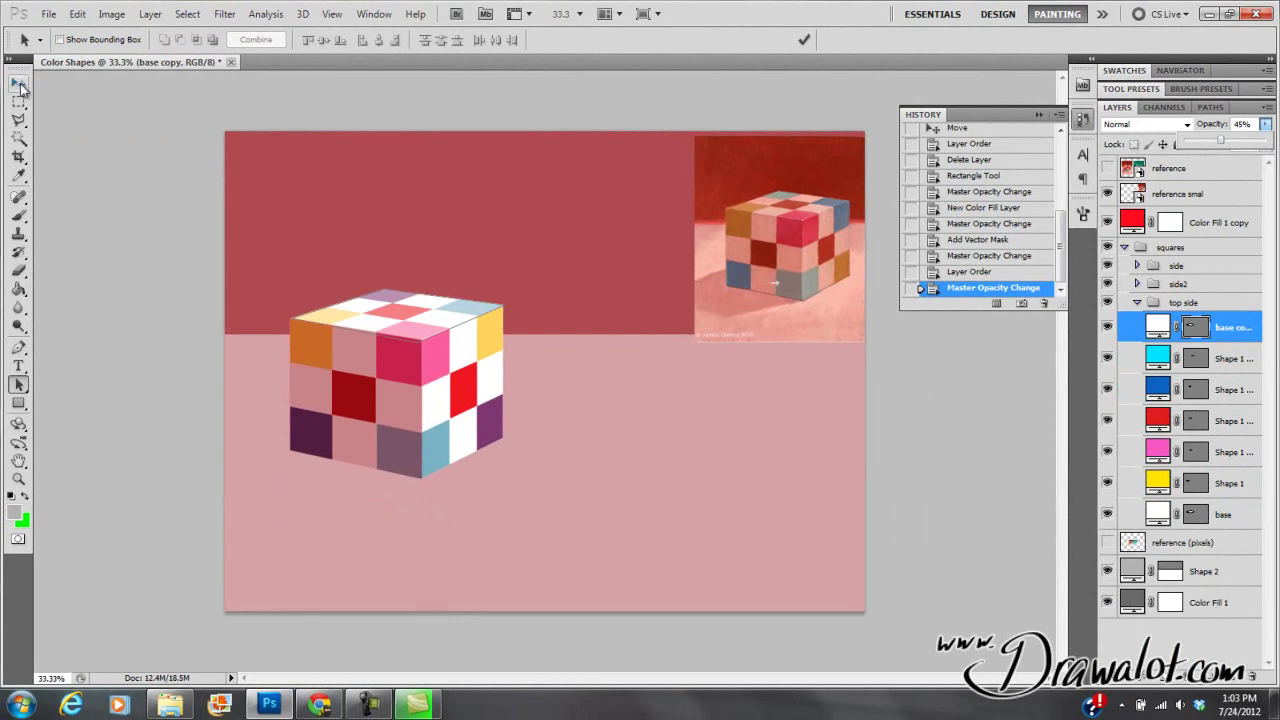
pyautogui.click(20, 86)
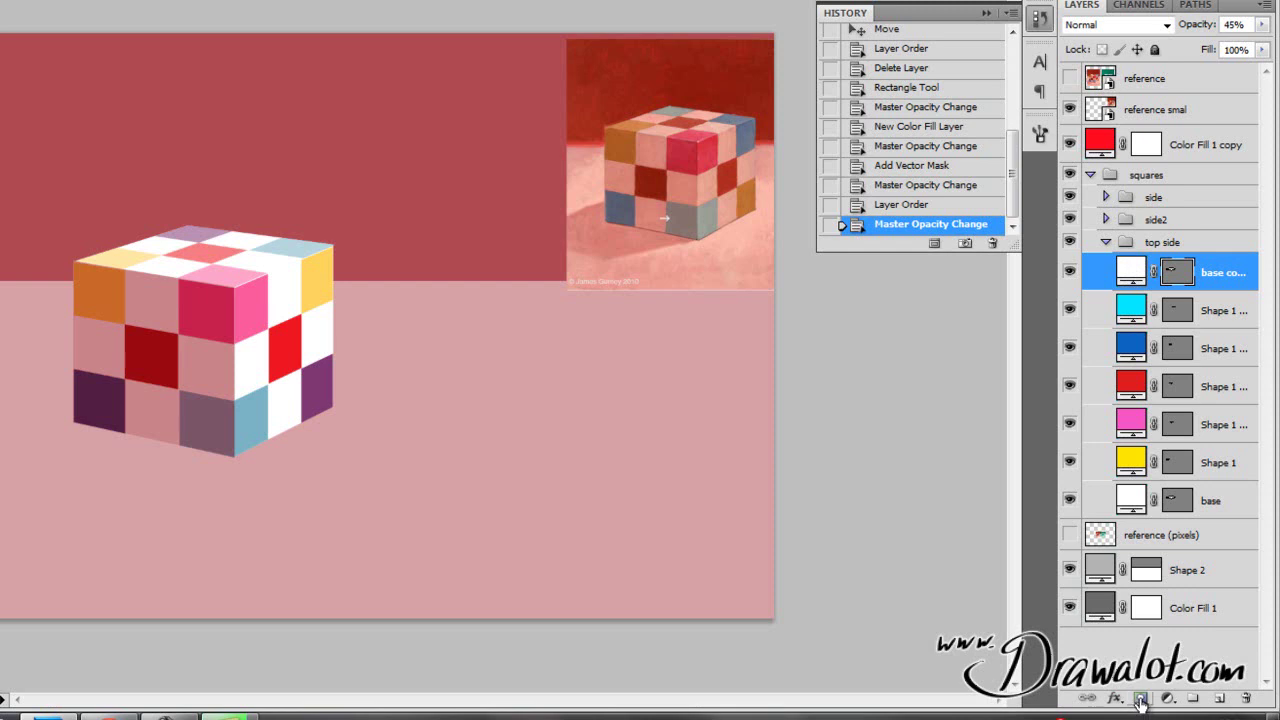
# Step: Add a layer mask to base copy and draw a black-to-white gradient across the top face
pyautogui.click(1140, 698)
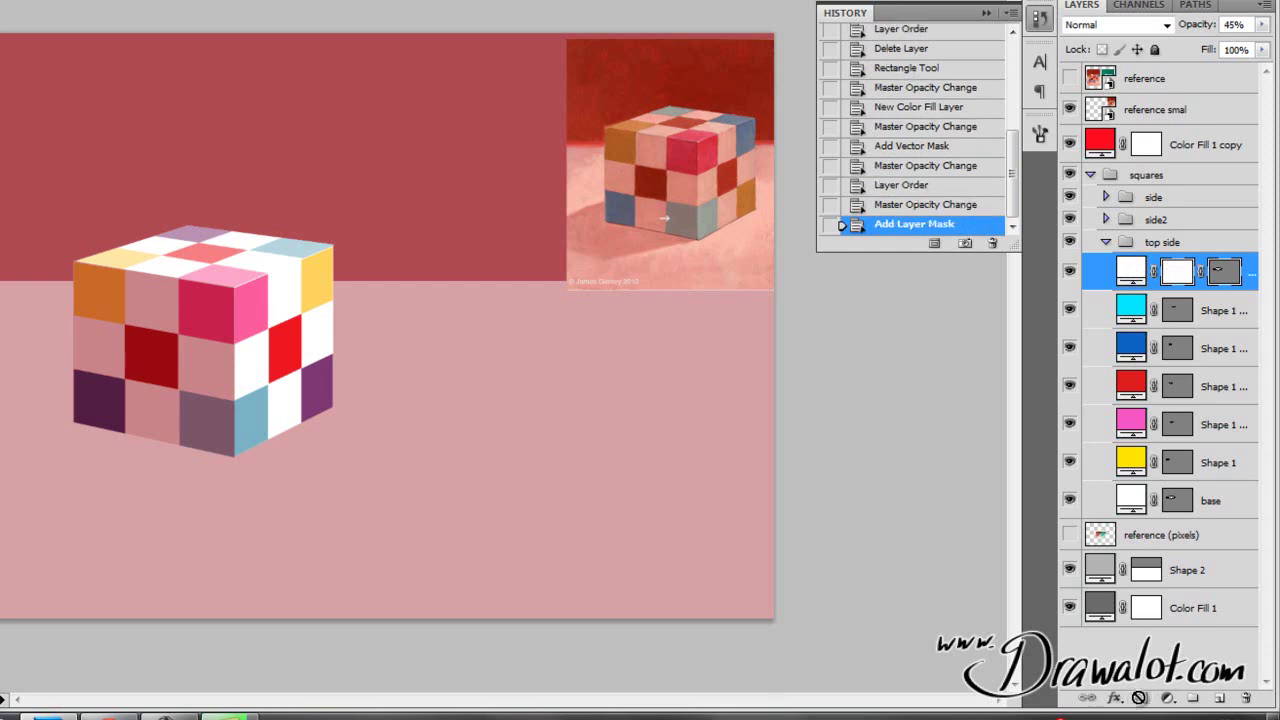
pyautogui.click(1222, 276)
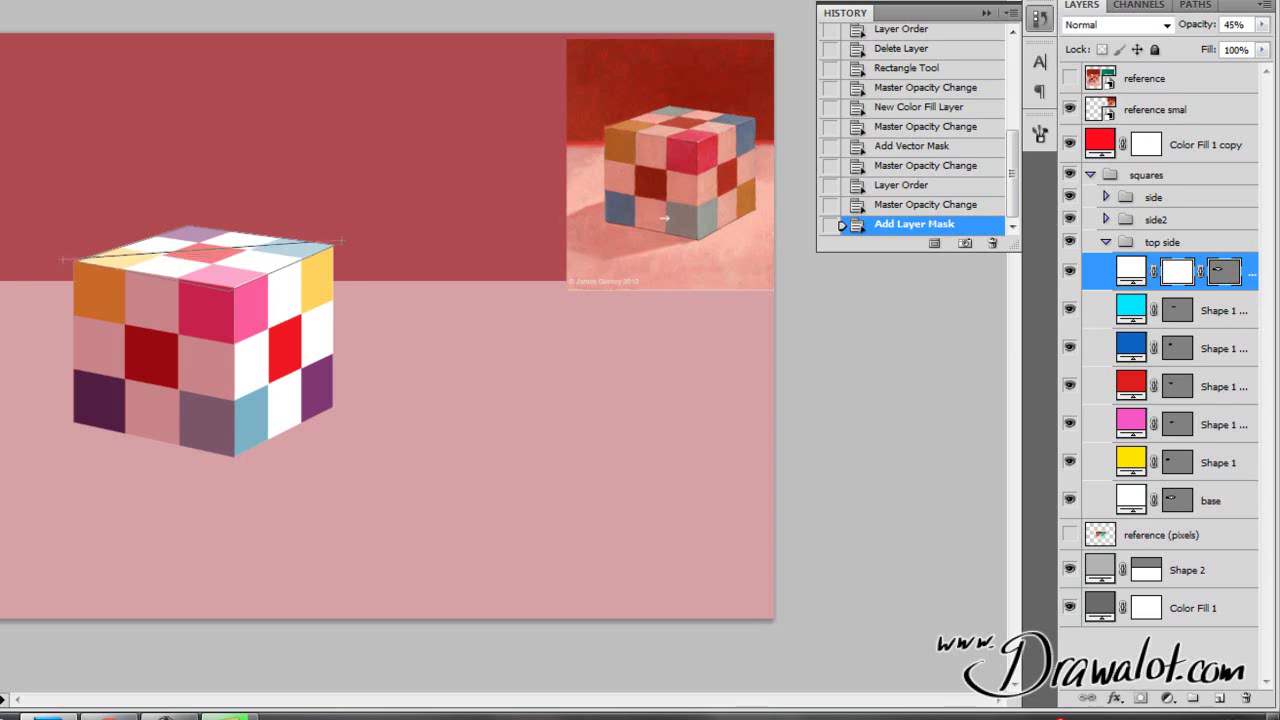
pyautogui.moveTo(63, 262); pyautogui.dragTo(373, 250)
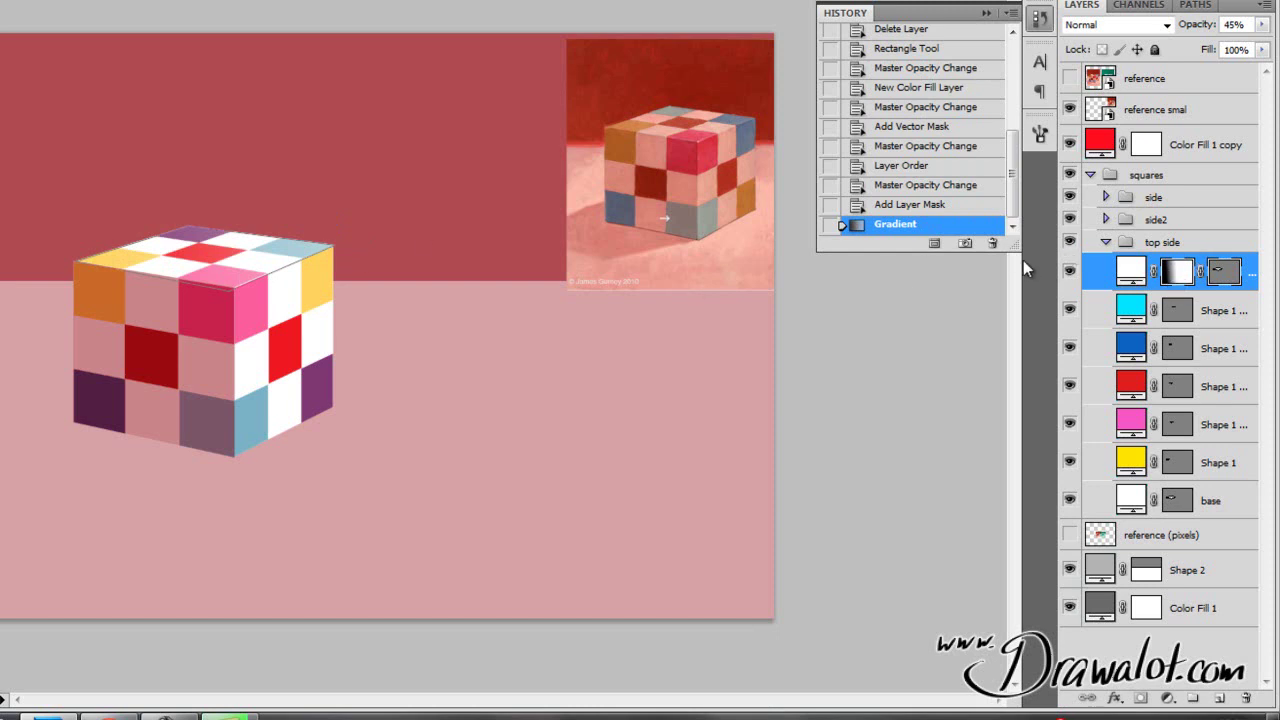
# Step: Toggle the gradient mask to compare, preview the mask alone, then return to the composite
pyautogui.keyDown('shift'); pyautogui.click(1177, 279); pyautogui.keyUp('shift')
pyautogui.keyDown('shift'); pyautogui.click(1177, 279); pyautogui.keyUp('shift')
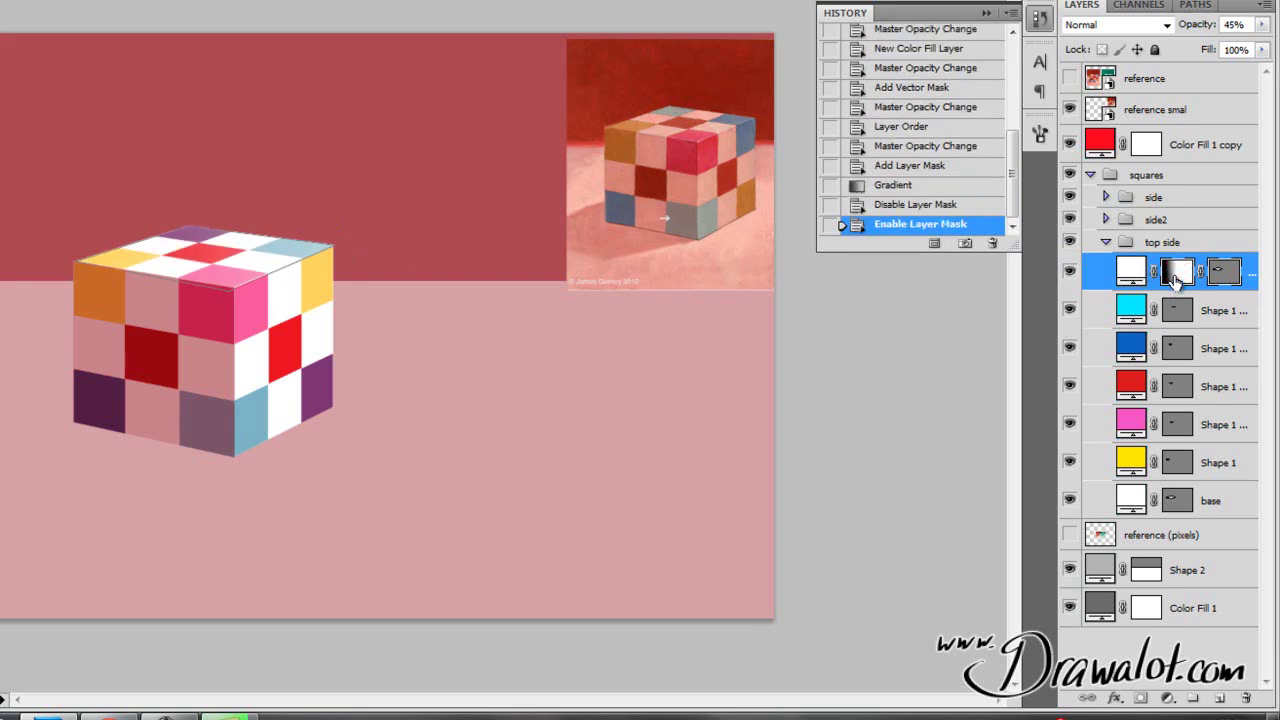
pyautogui.keyDown('alt'); pyautogui.click(1173, 281); pyautogui.keyUp('alt')
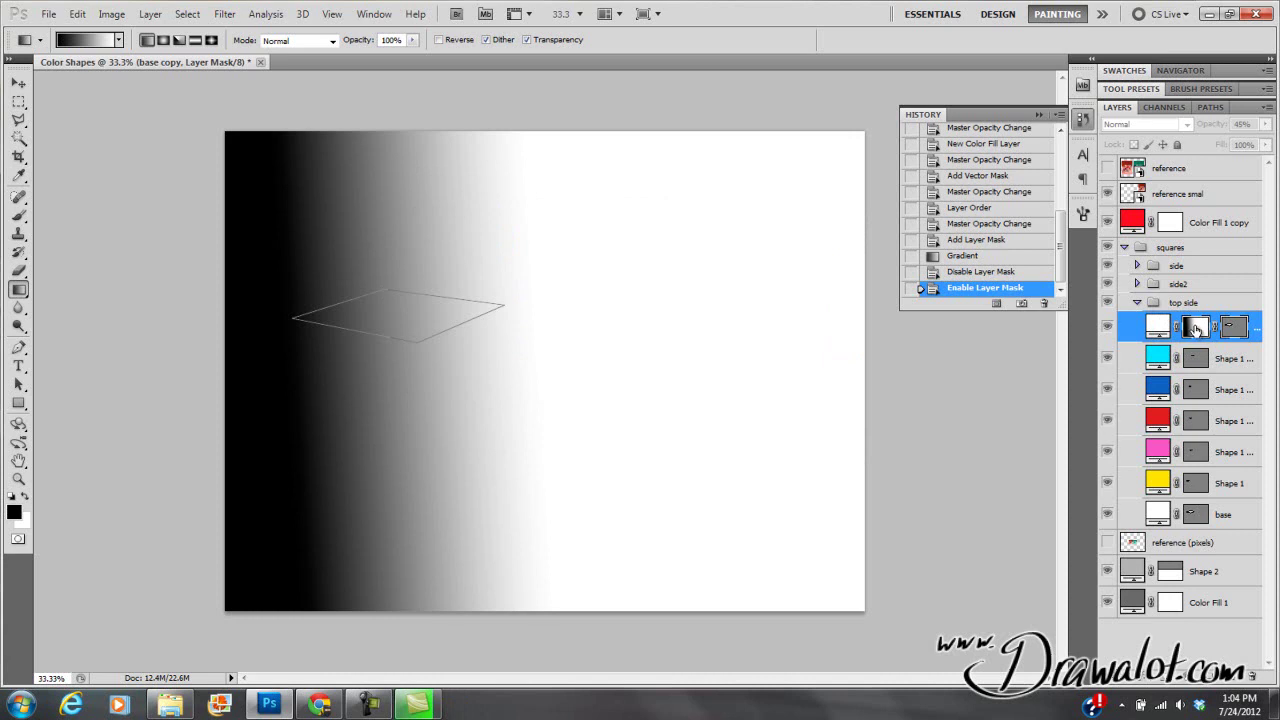
pyautogui.keyDown('alt'); pyautogui.click(1196, 330); pyautogui.keyUp('alt')
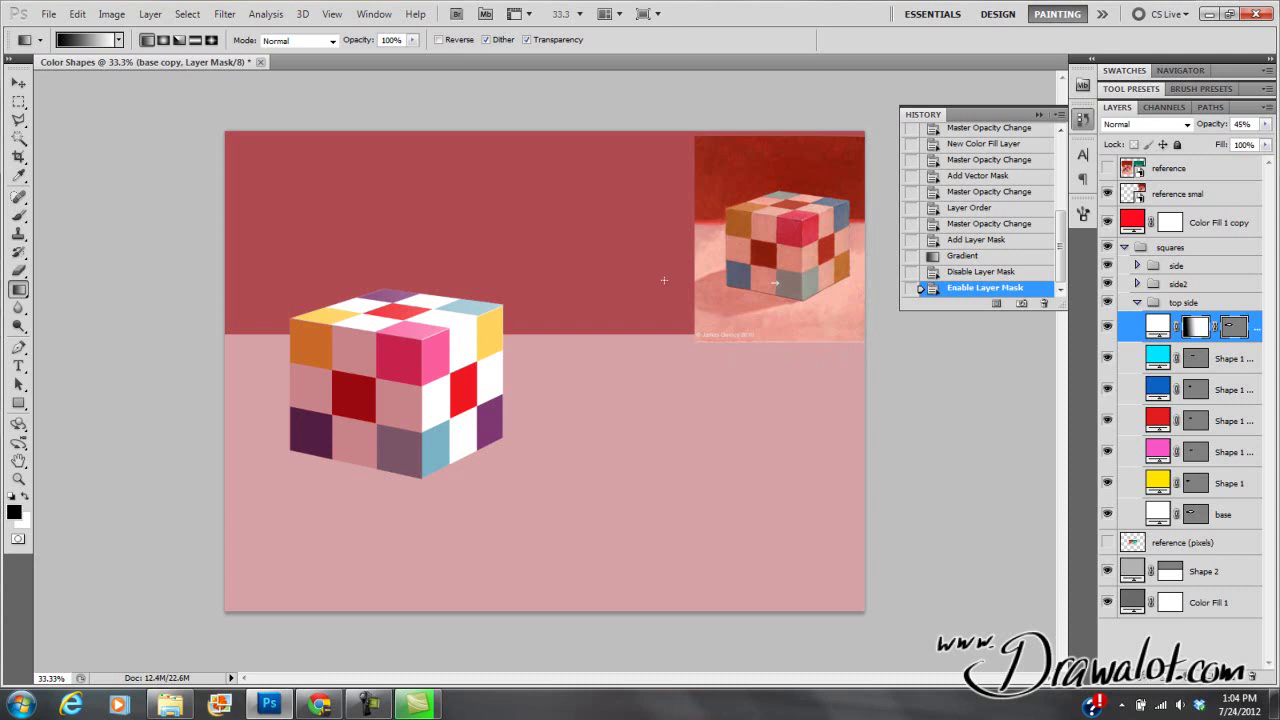
# Step: Try red and green as the base copy's fill colour, then keep it white
pyautogui.click(1157, 325)
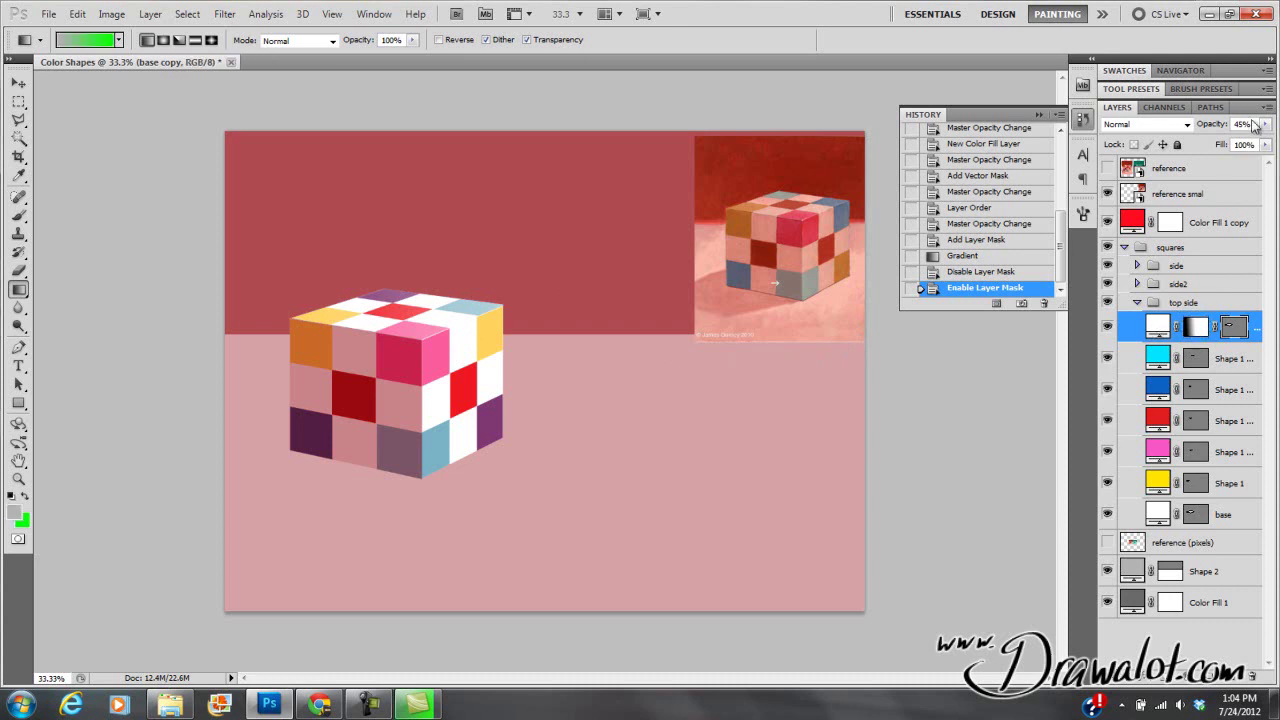
pyautogui.click(1265, 124)
pyautogui.moveTo(1224, 145); pyautogui.dragTo(1278, 142)
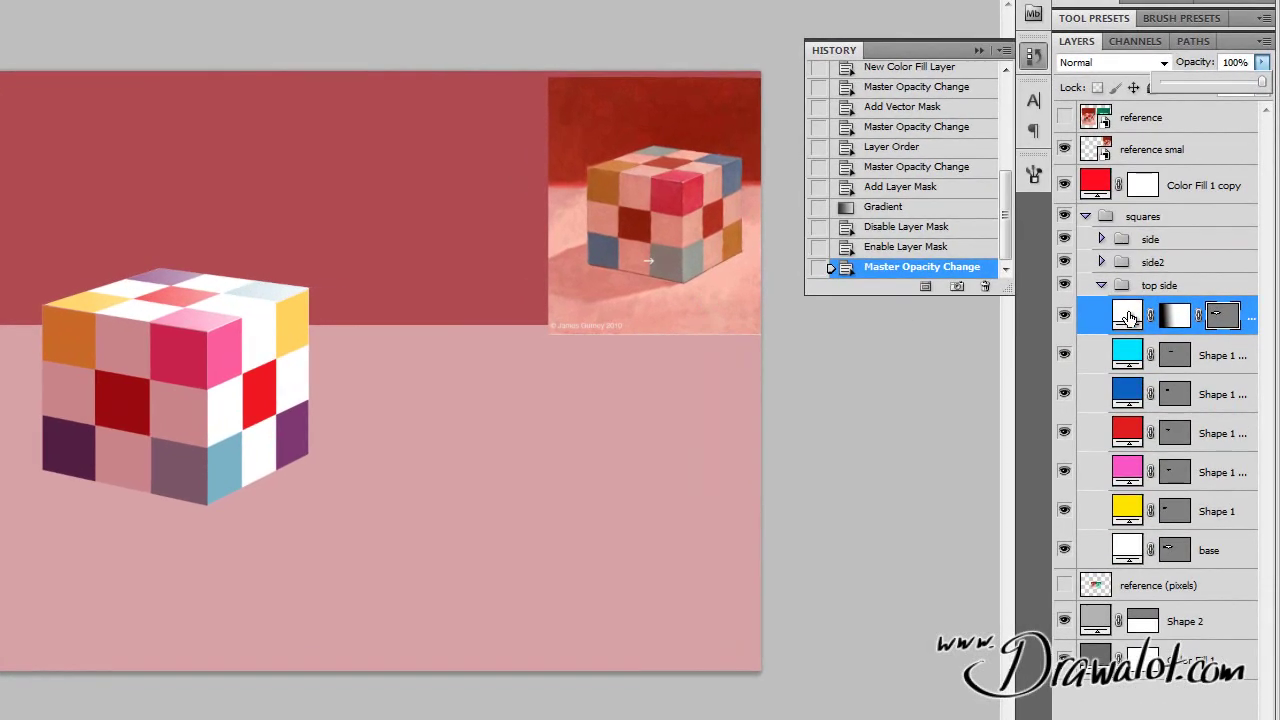
pyautogui.doubleClick(1127, 318)
pyautogui.click(907, 412)
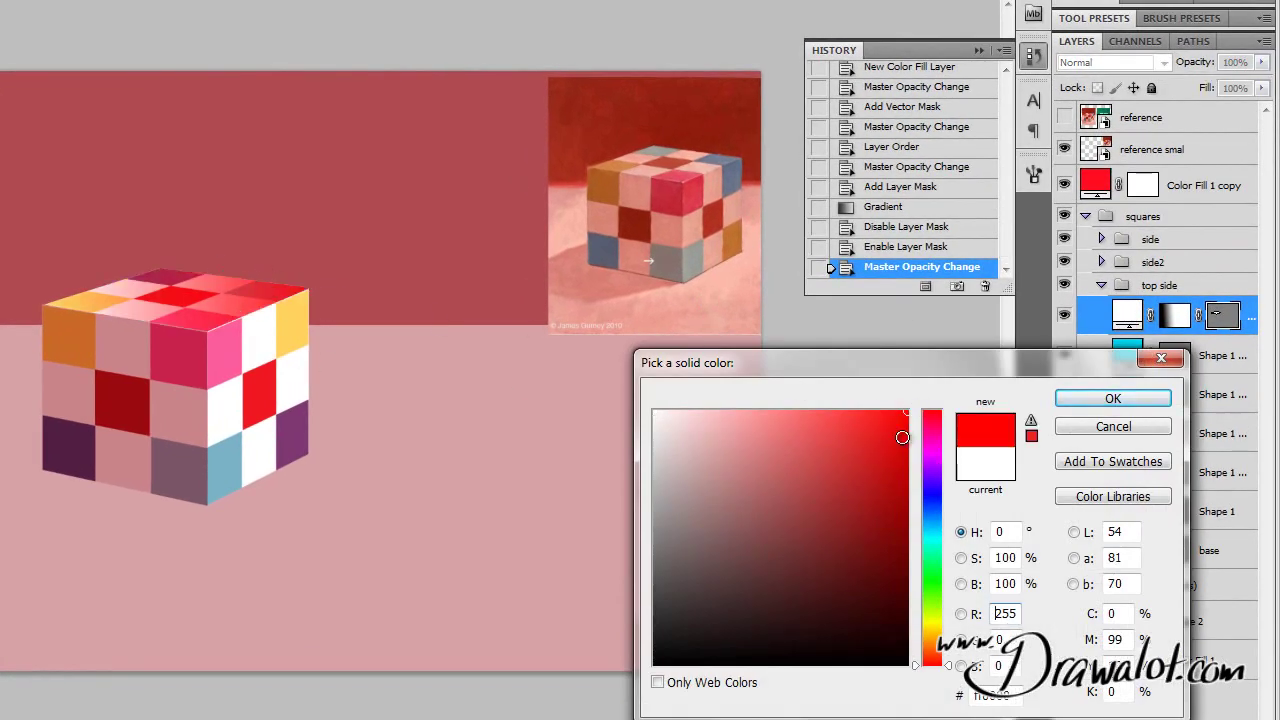
pyautogui.moveTo(931, 530); pyautogui.dragTo(931, 591)
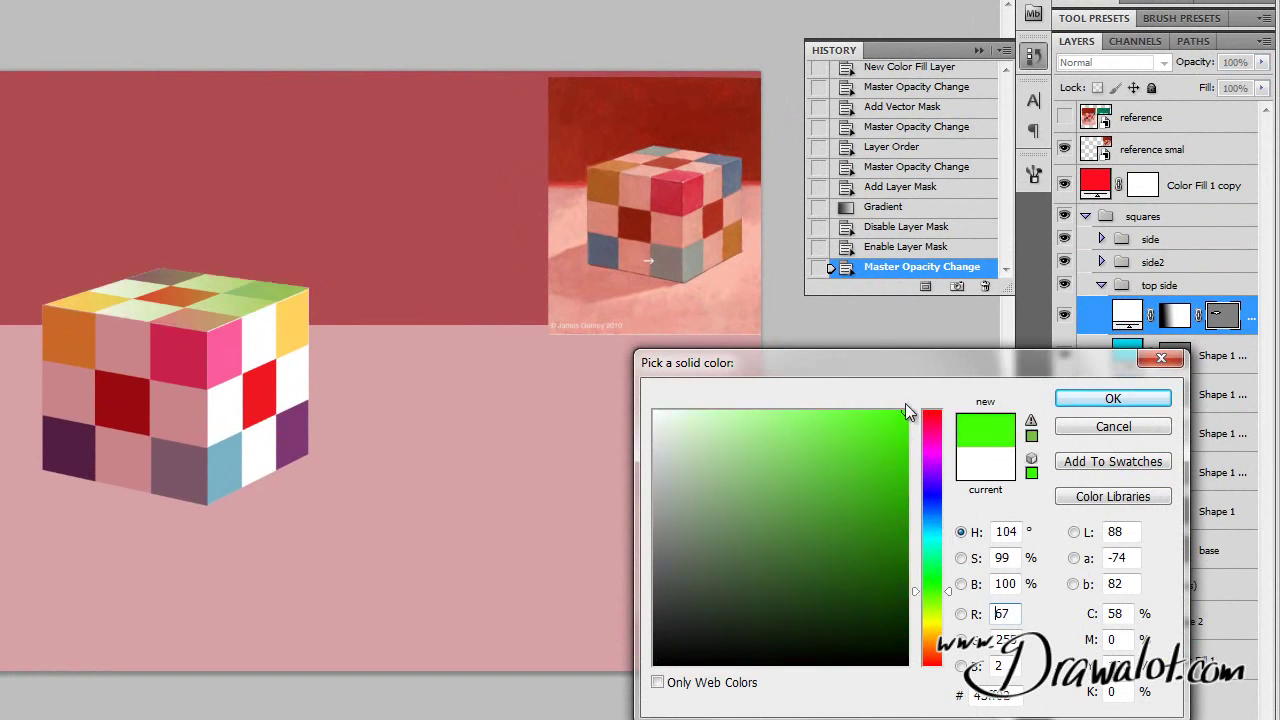
pyautogui.moveTo(758, 447); pyautogui.dragTo(650, 368)
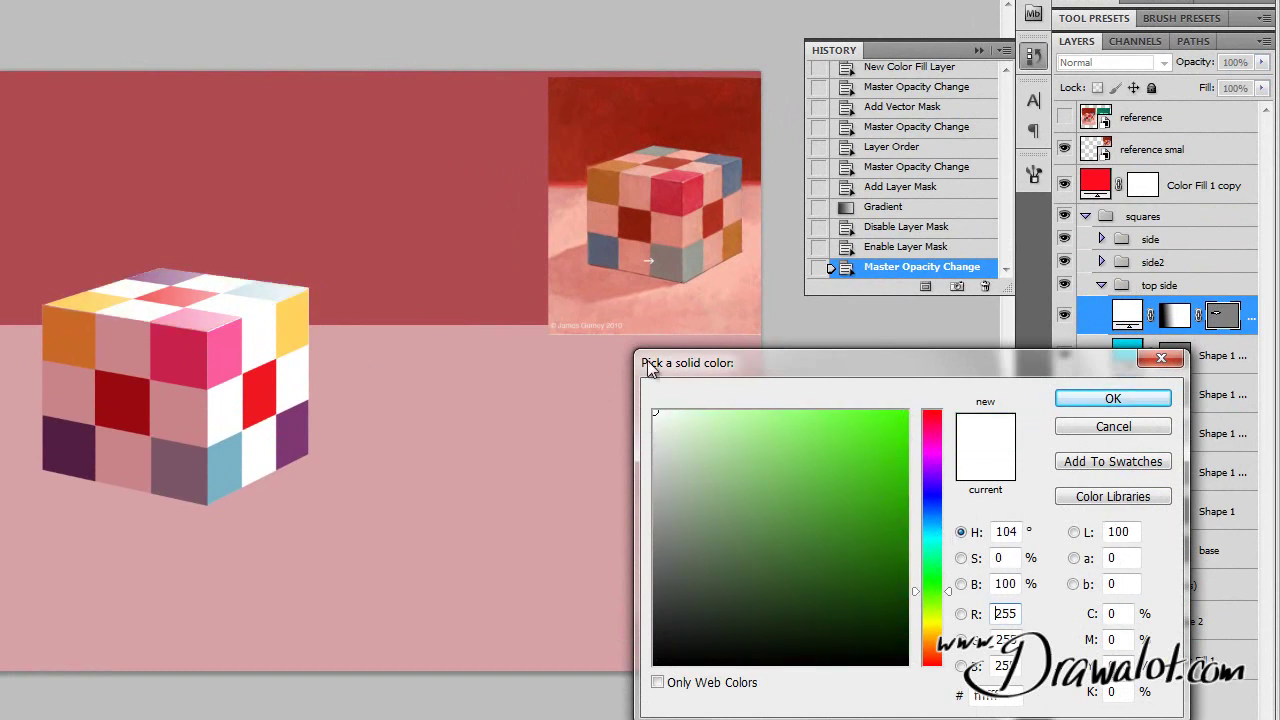
pyautogui.click(1100, 400)
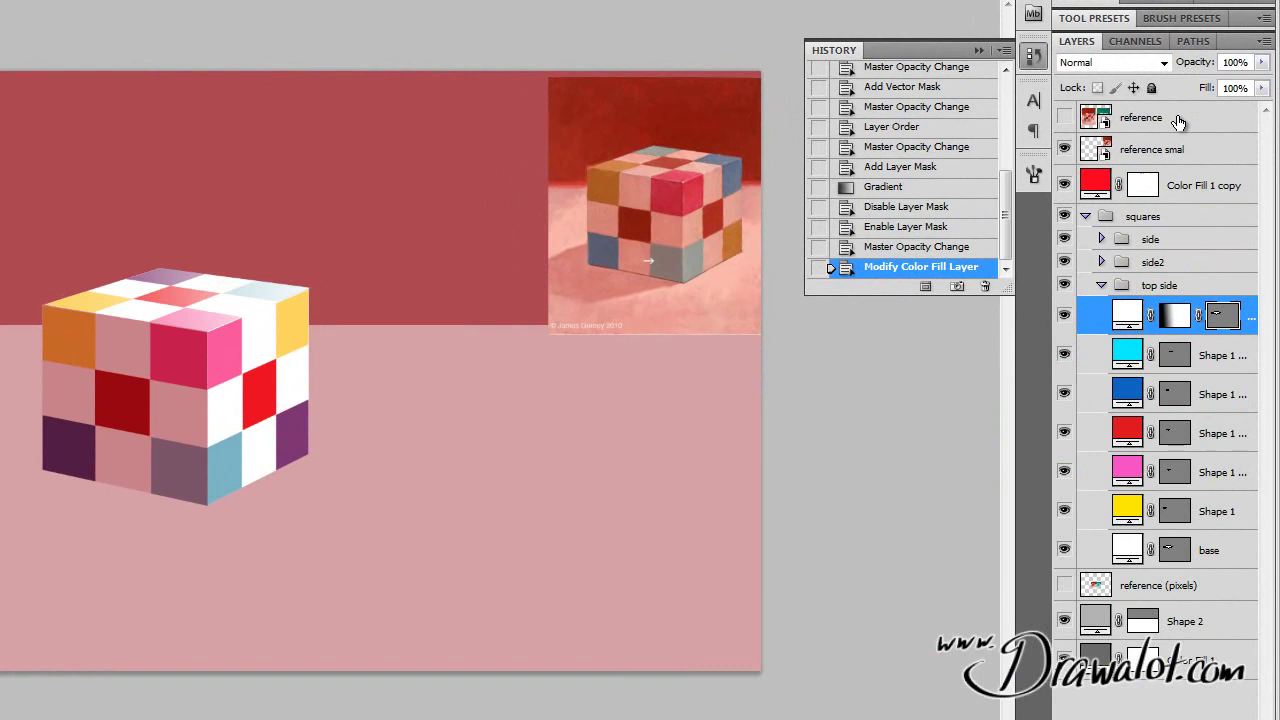
# Step: Set the top overlay's opacity to 59% and collapse the top side group
pyautogui.click(1261, 62)
pyautogui.moveTo(1262, 86); pyautogui.dragTo(1220, 92)
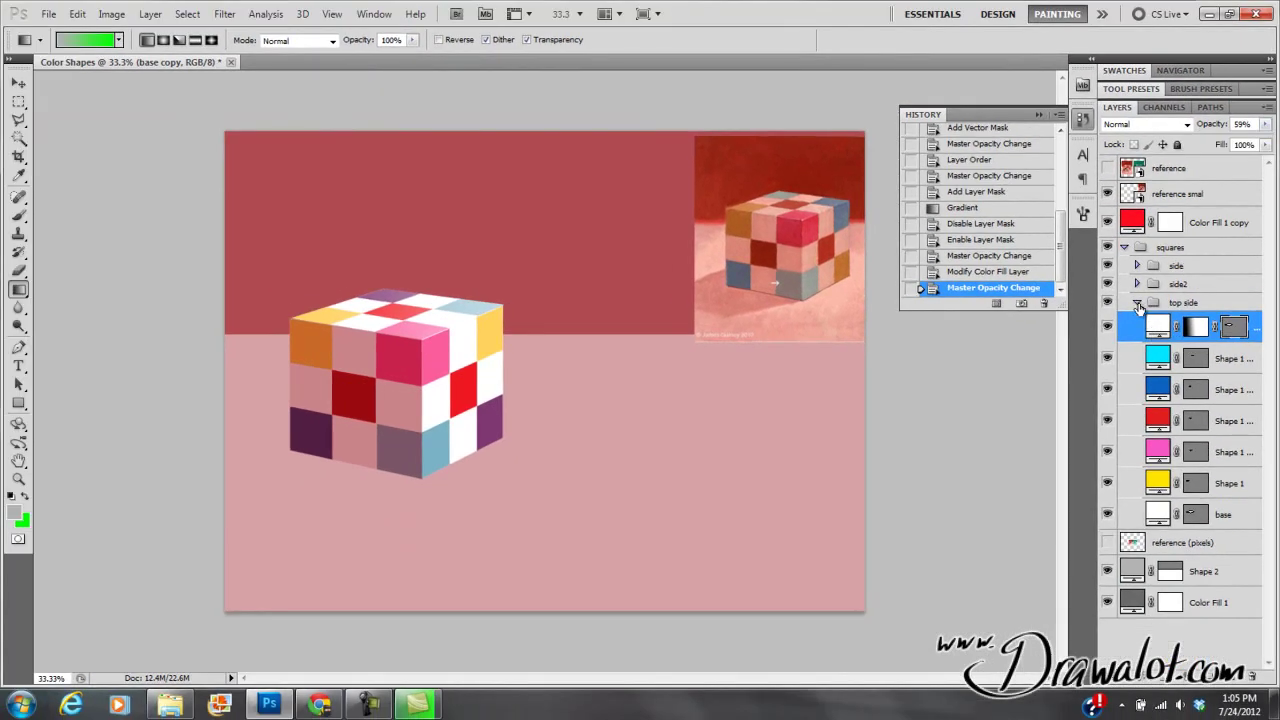
pyautogui.click(1137, 303)
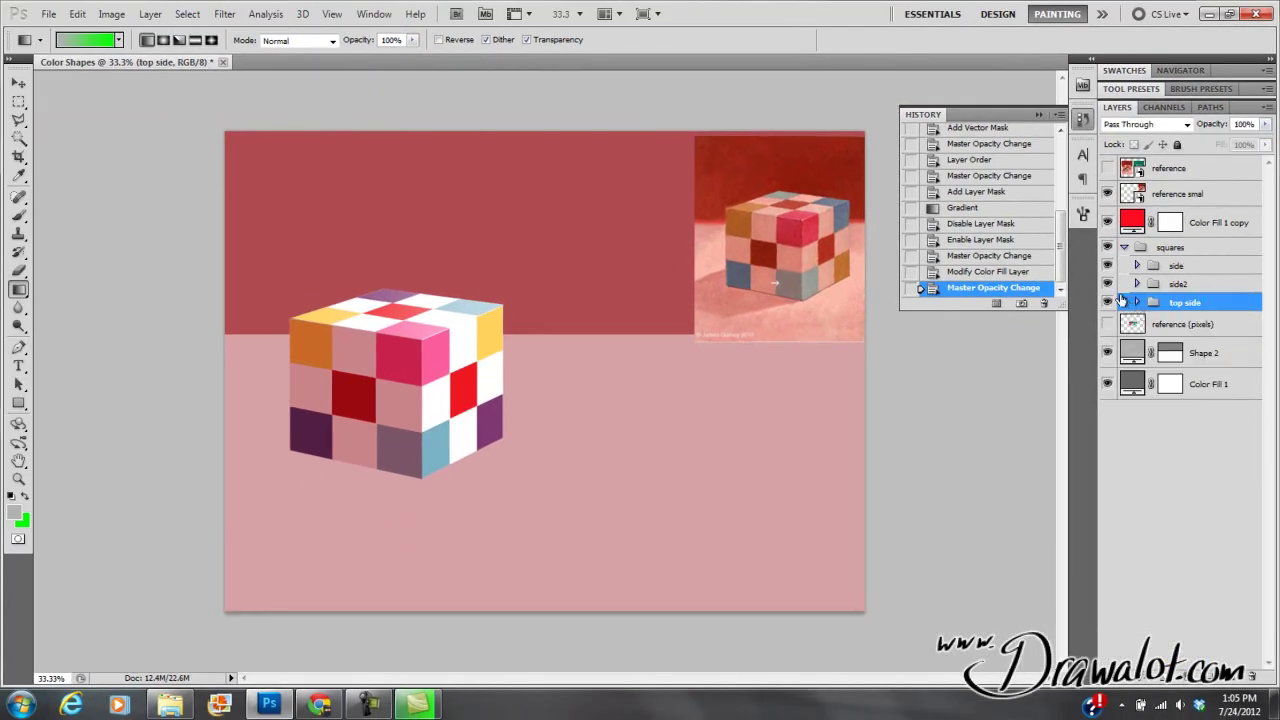